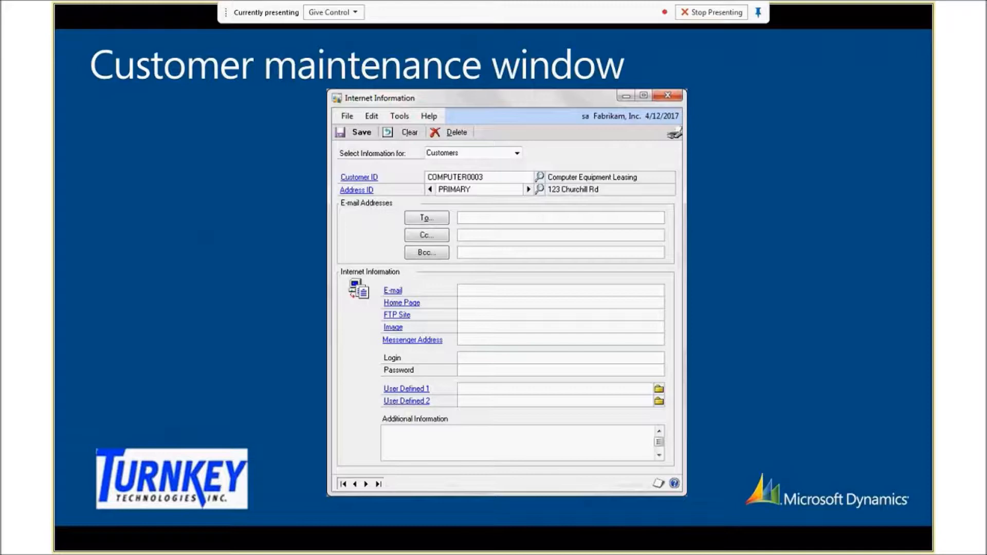
Present the remaining slides through 'Create line item invoice', end the show, and bring Dynamics GP forward.
{"action": "key", "text": "Right"}
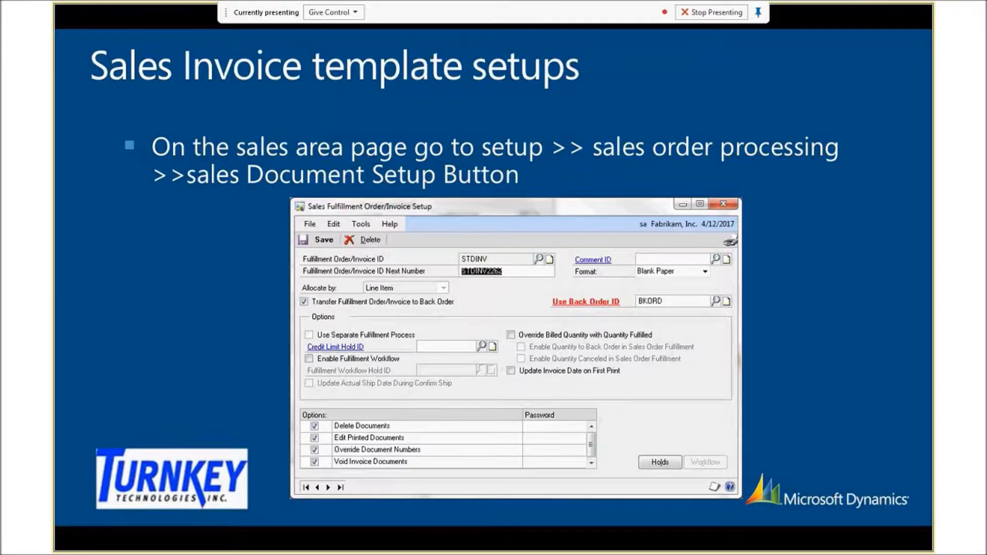
{"action": "key", "text": "Right"}
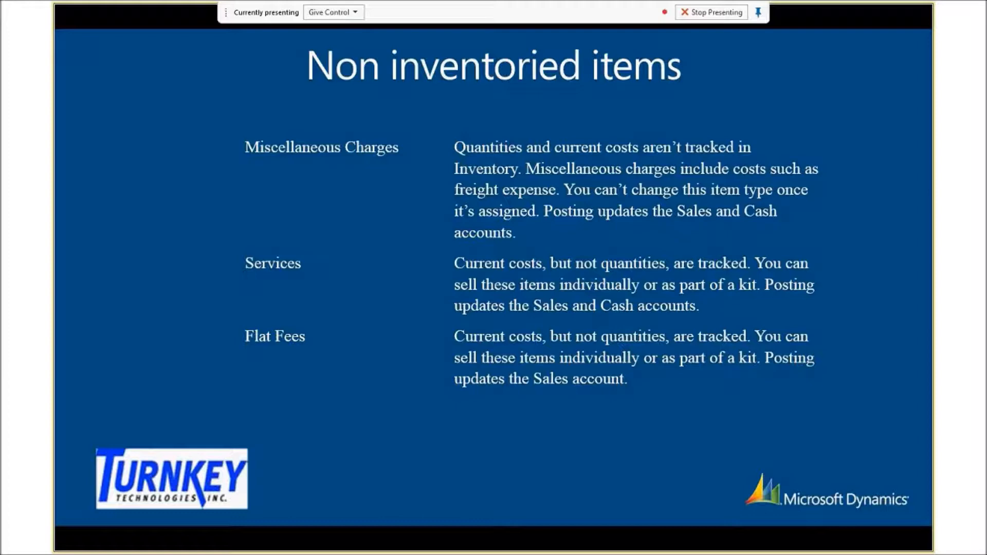
{"action": "key", "text": "Right"}
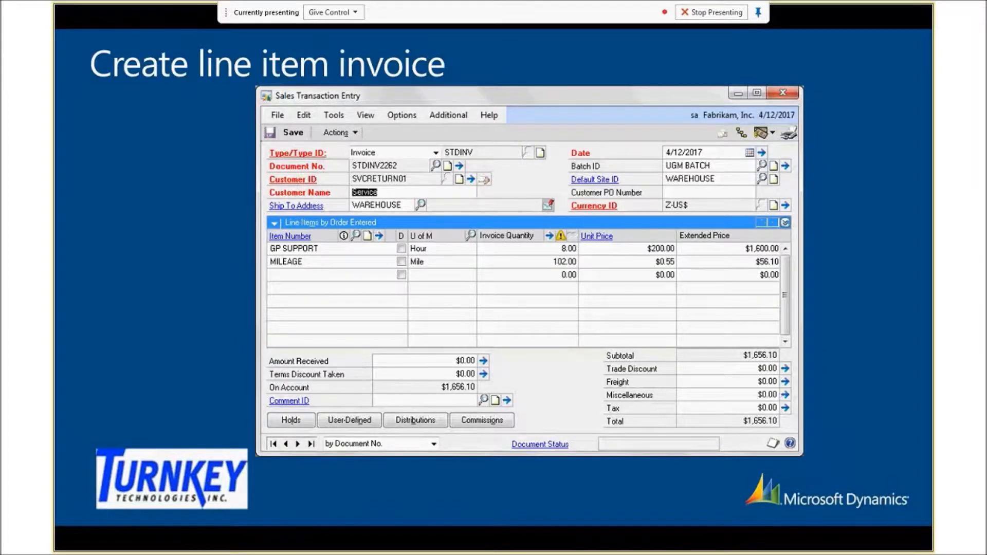
{"action": "key", "text": "Escape"}
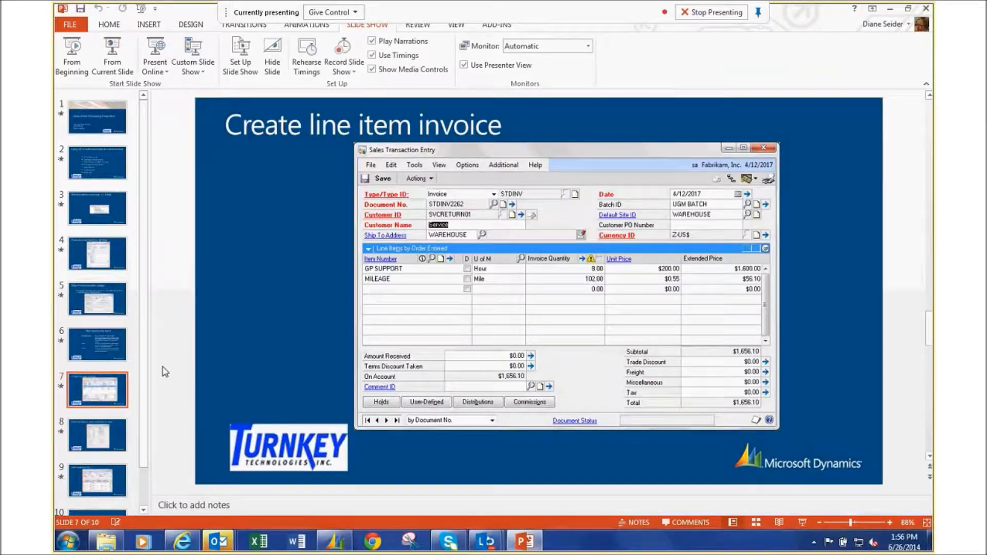
{"action": "mouse_move", "coordinate": [333, 544]}
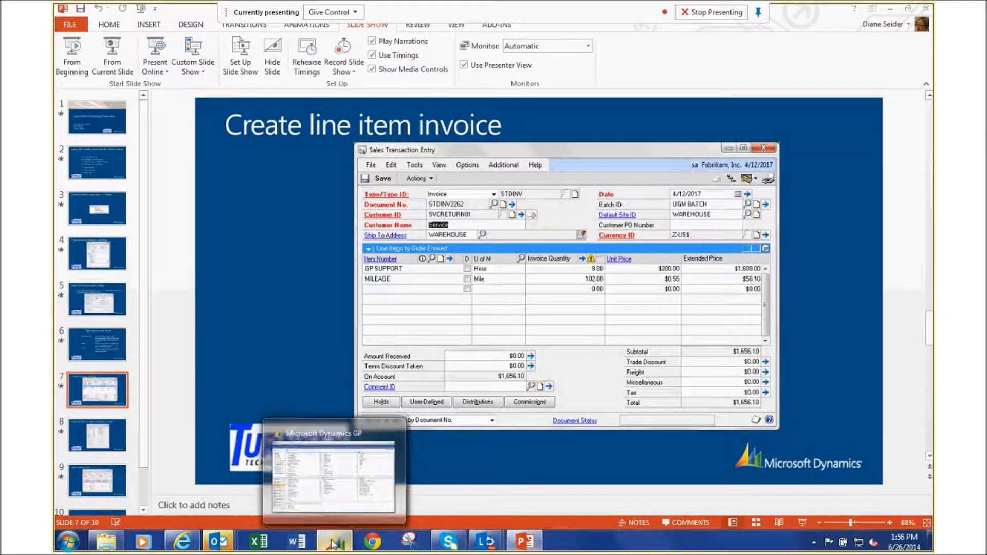
{"action": "left_click", "coordinate": [333, 544]}
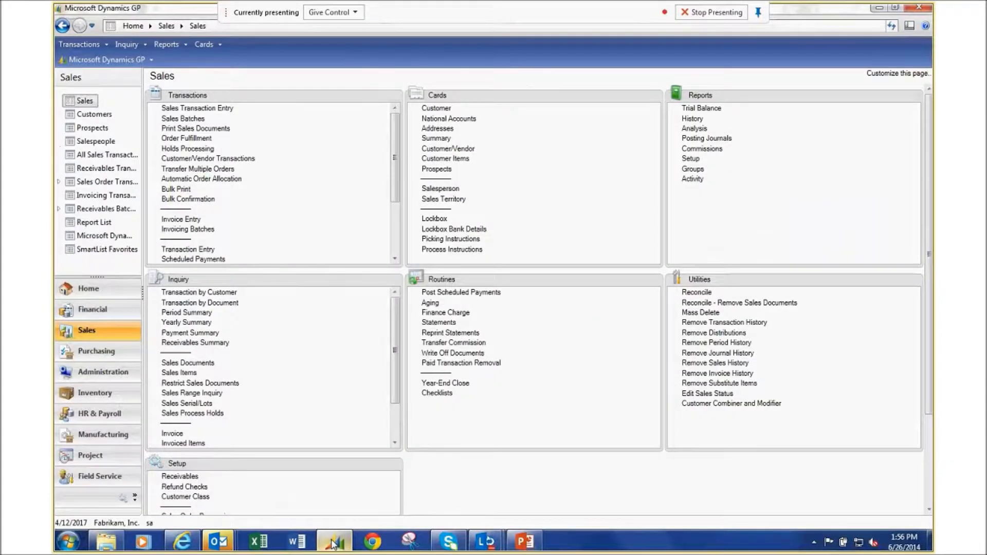
Open the Administration page and page its Setup list down until E-mail Settings appears.
{"action": "left_click", "coordinate": [94, 375]}
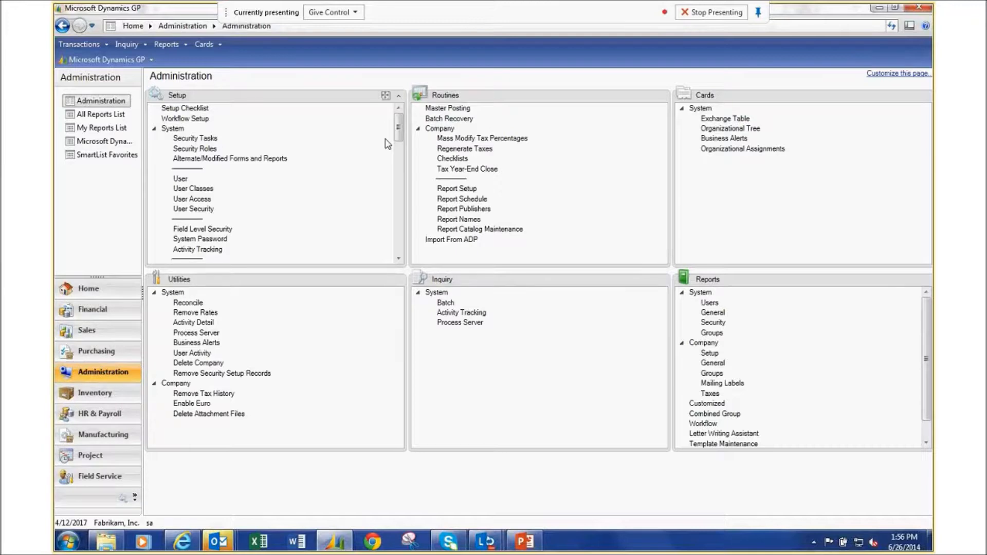
{"action": "right_click", "coordinate": [398, 243]}
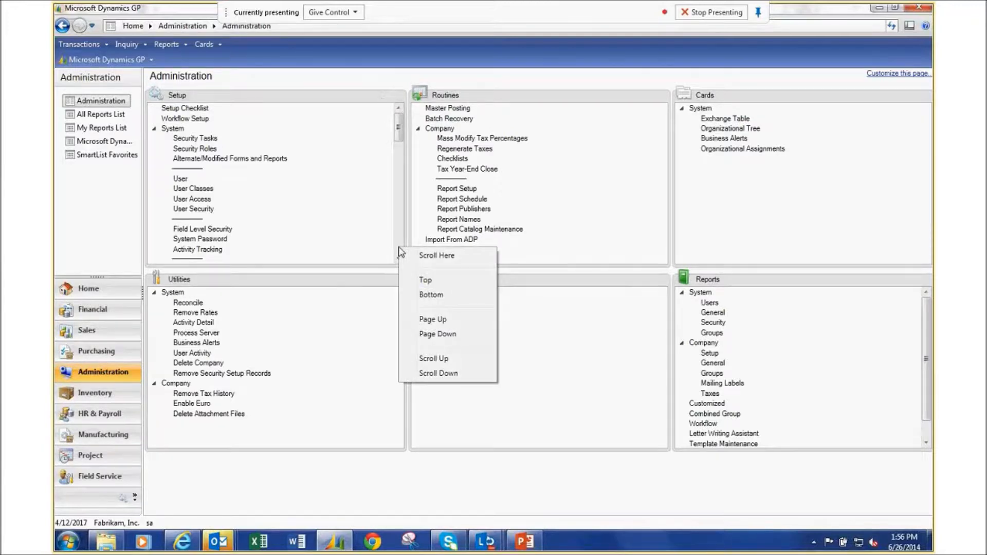
{"action": "left_click", "coordinate": [400, 242]}
{"action": "left_click", "coordinate": [400, 242]}
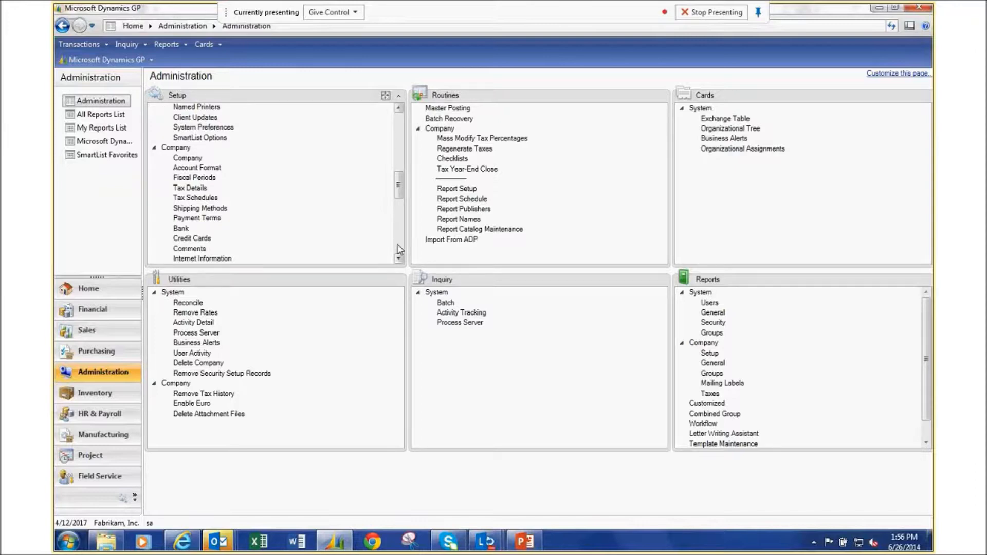
{"action": "left_click", "coordinate": [399, 249]}
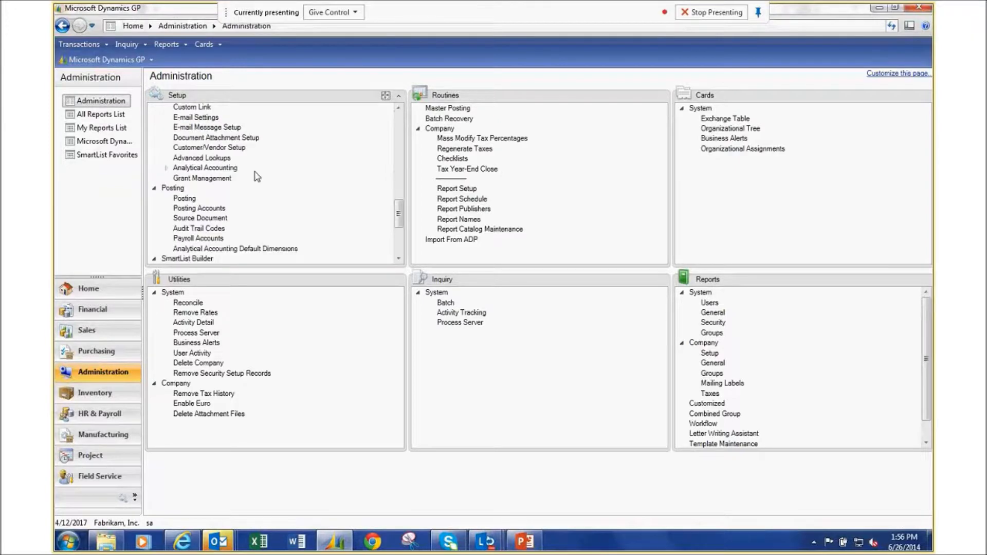
Review Company E-mail Setup allowing embedding and DOCX, HTML, PDF, XPS attachments, and accept it.
{"action": "left_click", "coordinate": [196, 118]}
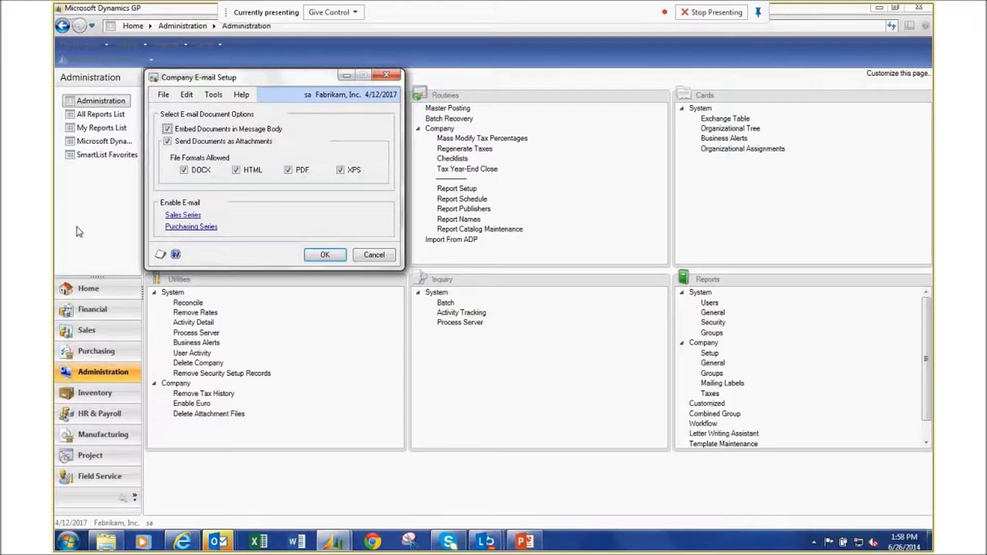
{"action": "left_click", "coordinate": [320, 257]}
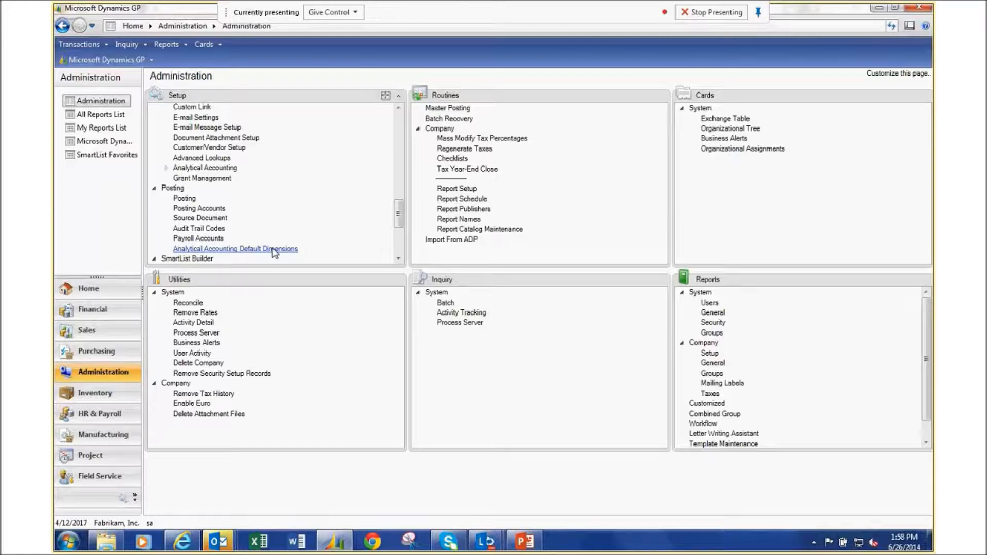
{"action": "left_click", "coordinate": [88, 331]}
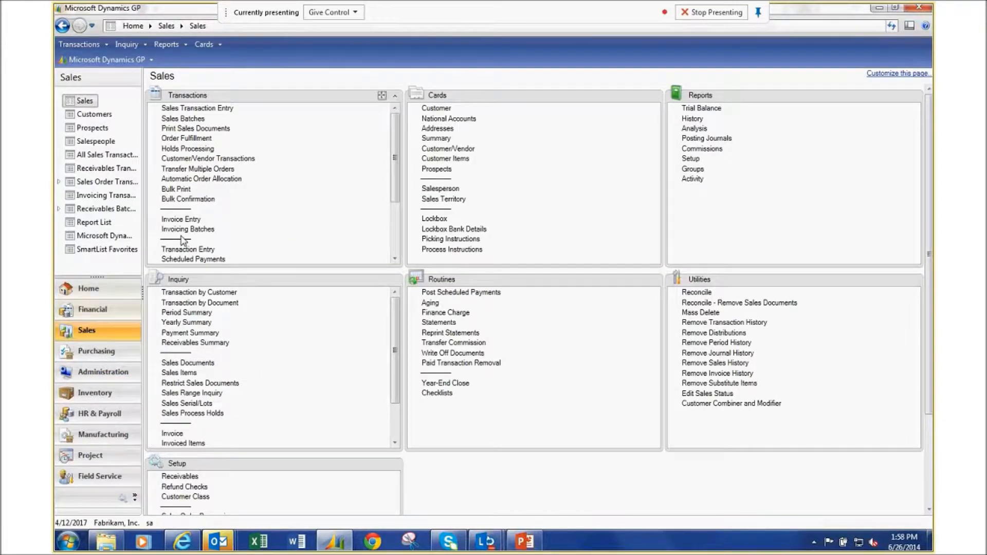
Load the first customer, sorted by customer ID, into Customer Maintenance.
{"action": "left_click", "coordinate": [443, 110]}
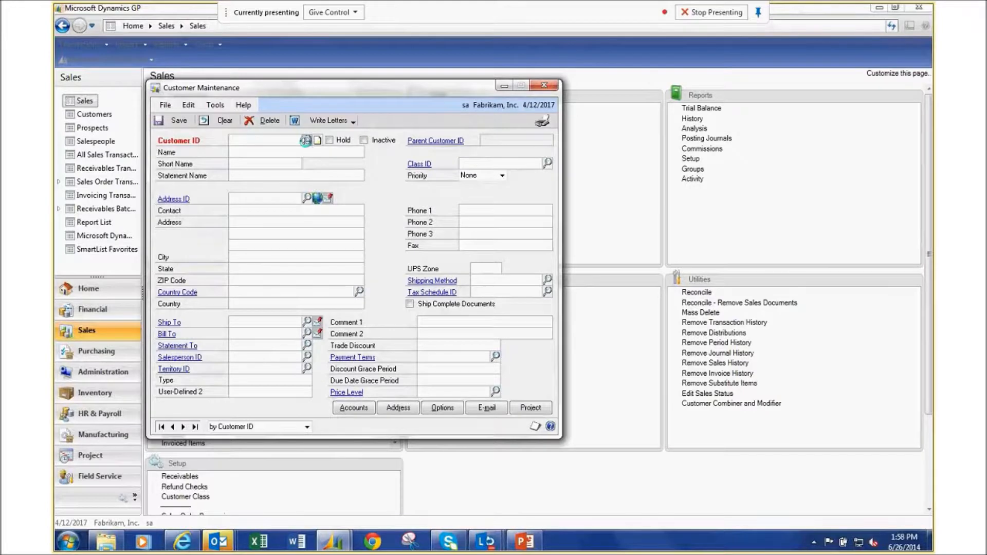
{"action": "left_click", "coordinate": [305, 141]}
{"action": "left_click", "coordinate": [212, 201]}
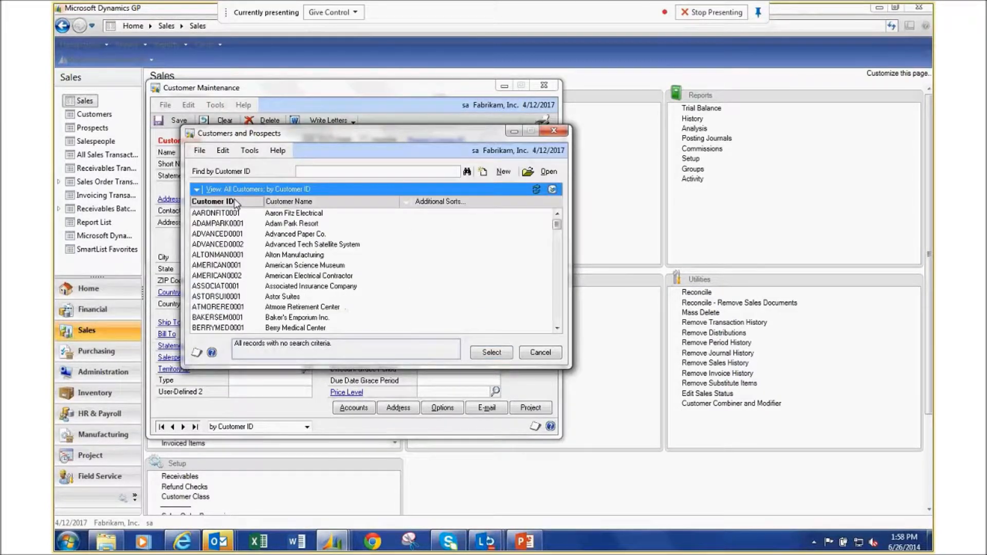
{"action": "double_click", "coordinate": [283, 213]}
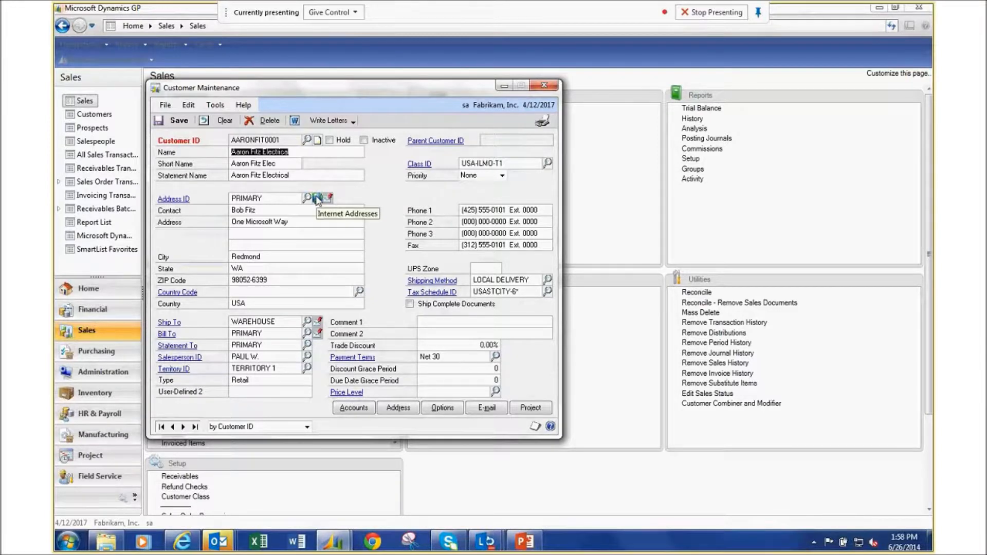
Check the customer's Internet Information e-mail fields, then close that window.
{"action": "left_click", "coordinate": [318, 198]}
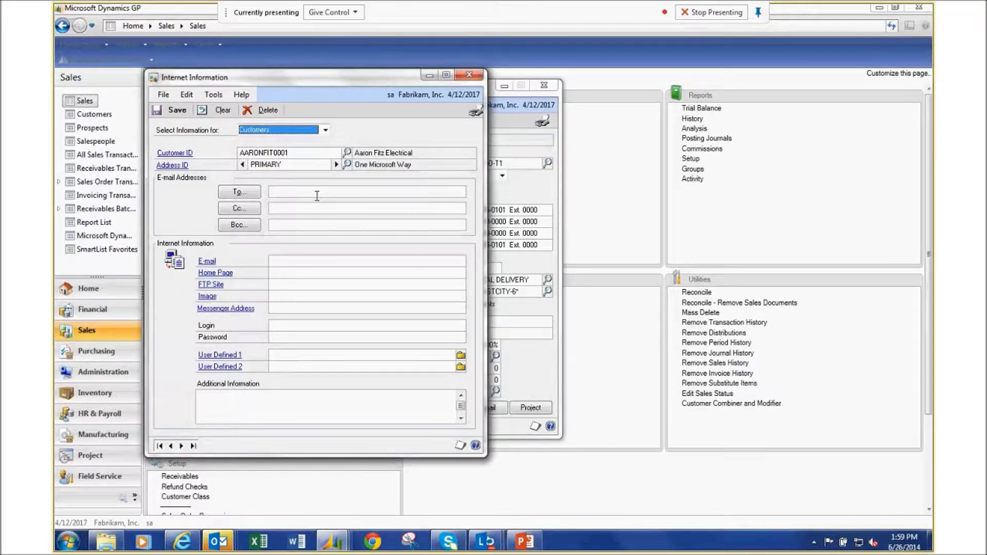
{"action": "left_click", "coordinate": [315, 193]}
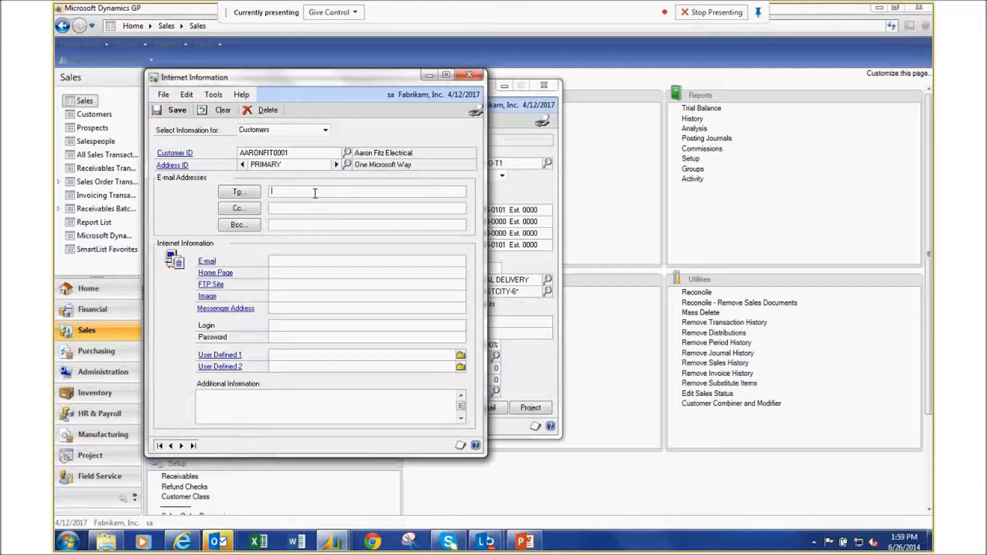
{"action": "left_click", "coordinate": [468, 76]}
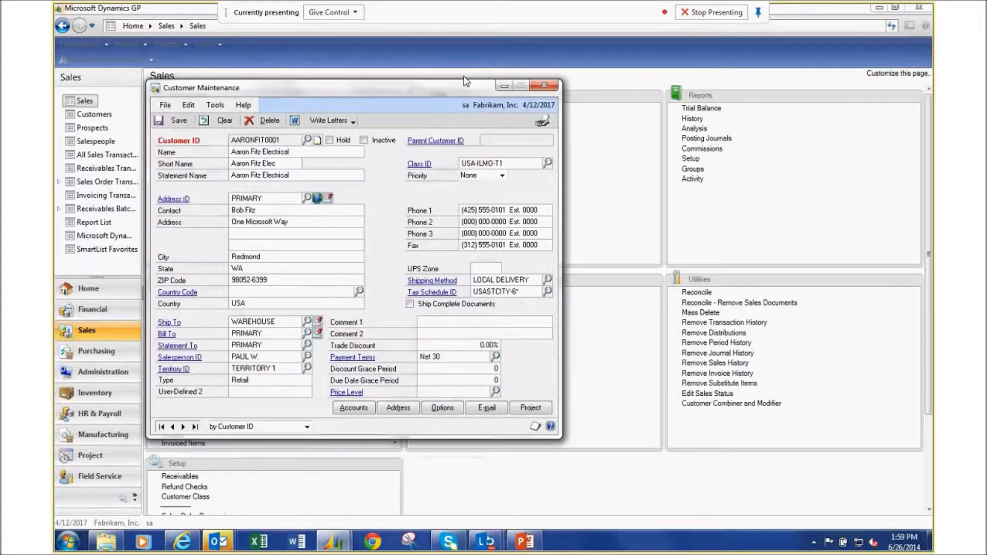
Close Customer Maintenance and page the Administration Setup list down to E-mail Settings.
{"action": "left_click", "coordinate": [542, 86]}
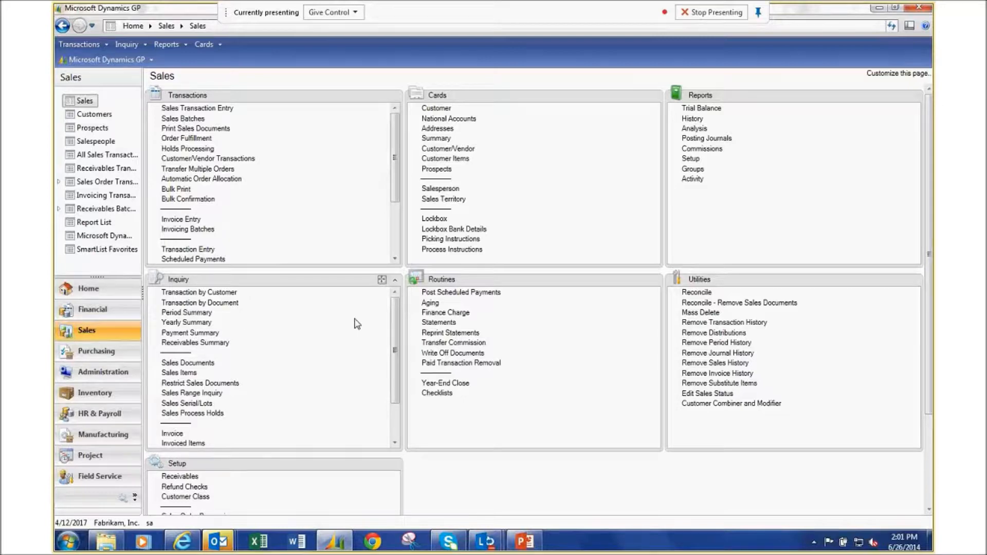
{"action": "left_click", "coordinate": [109, 370]}
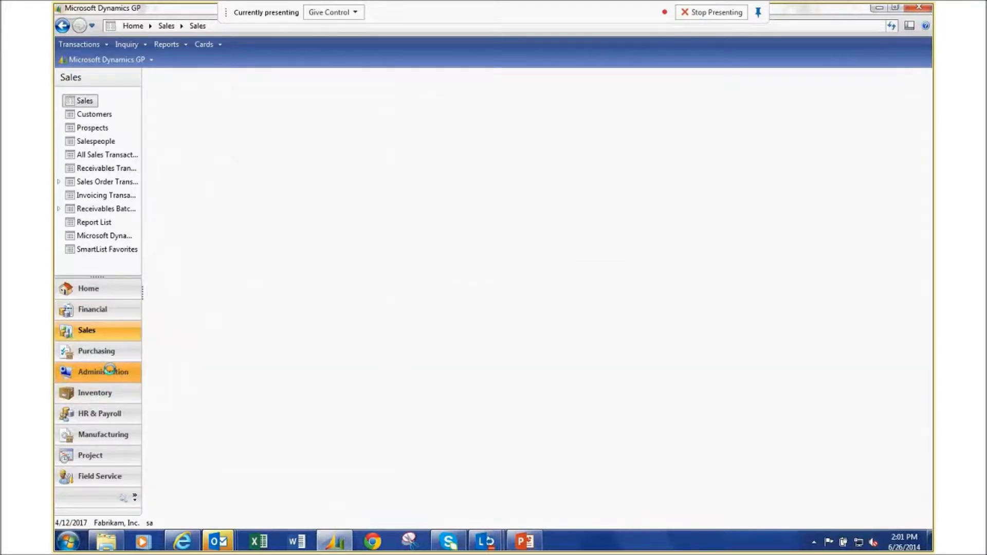
{"action": "left_click", "coordinate": [399, 242]}
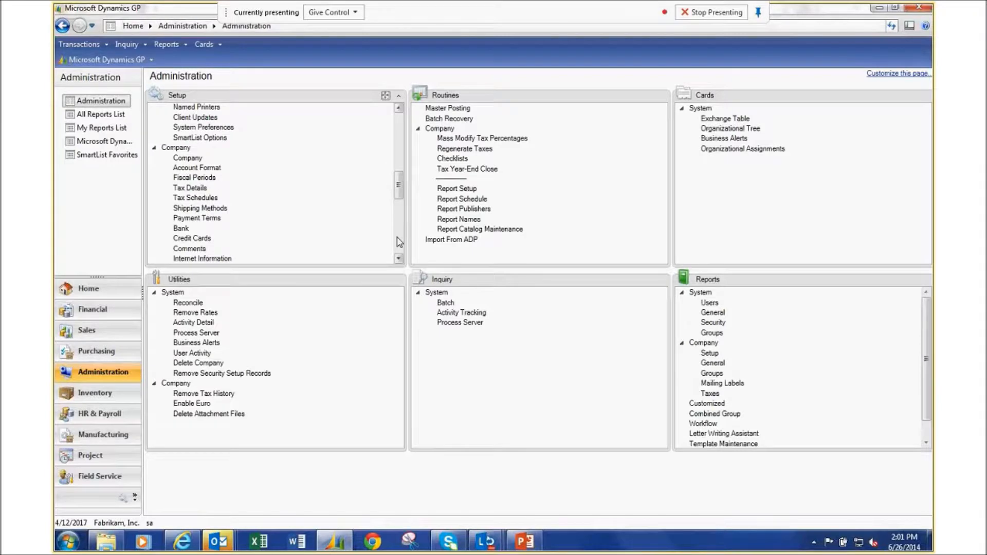
{"action": "left_click", "coordinate": [399, 241]}
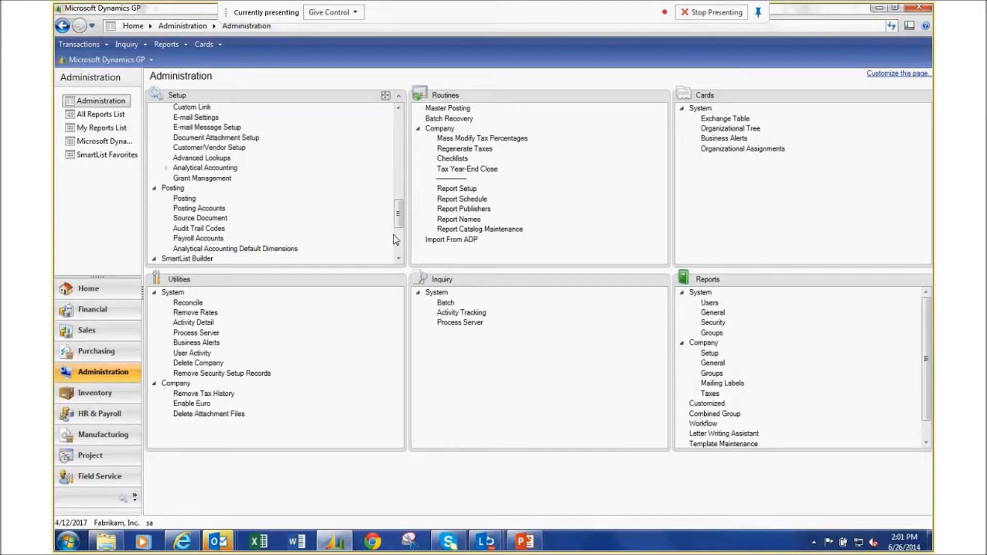
Reopen Company E-mail Setup from the Administration page's Setup list.
{"action": "left_click", "coordinate": [196, 117]}
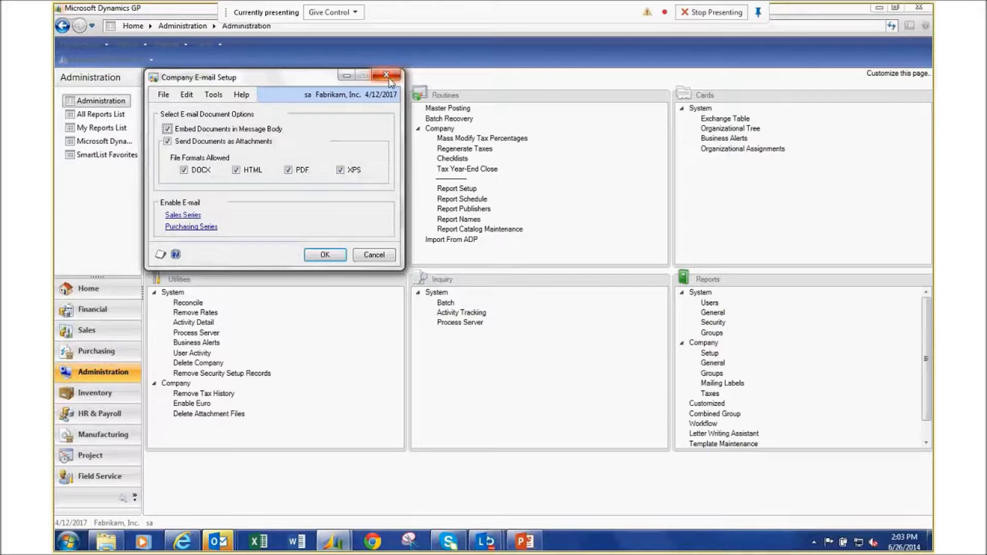
Close Company E-mail Setup and open a blank Sales Transaction Entry from the Sales page.
{"action": "left_click", "coordinate": [386, 76]}
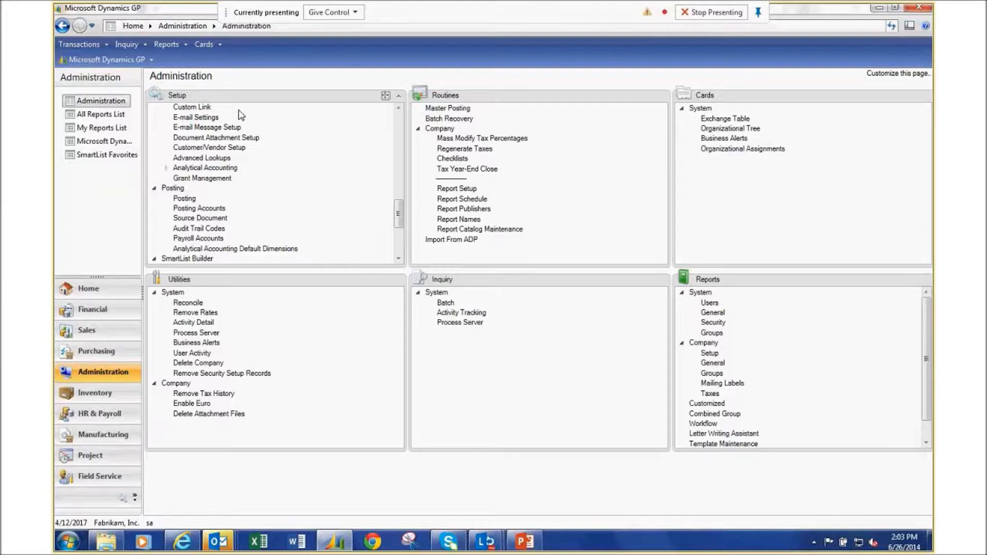
{"action": "left_click", "coordinate": [106, 328]}
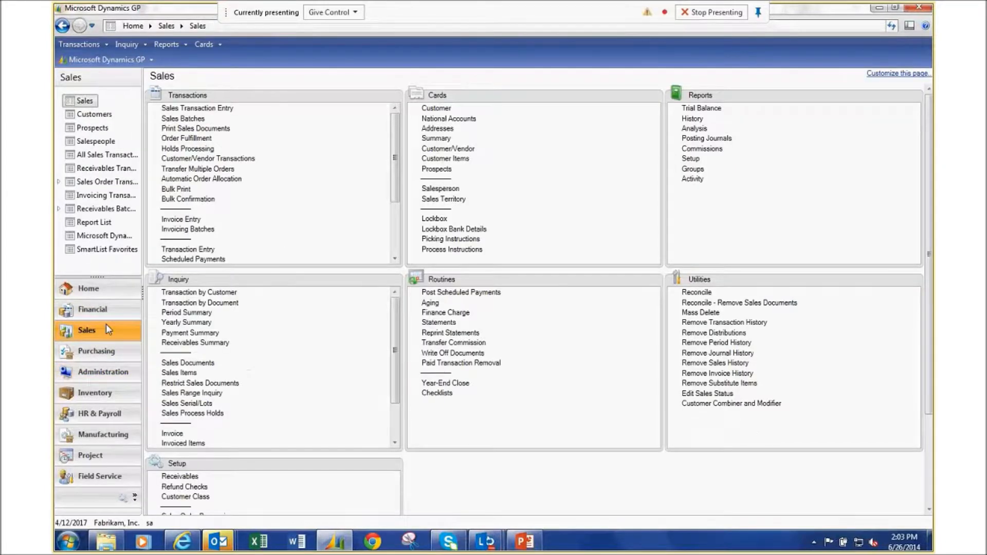
{"action": "left_click", "coordinate": [222, 109]}
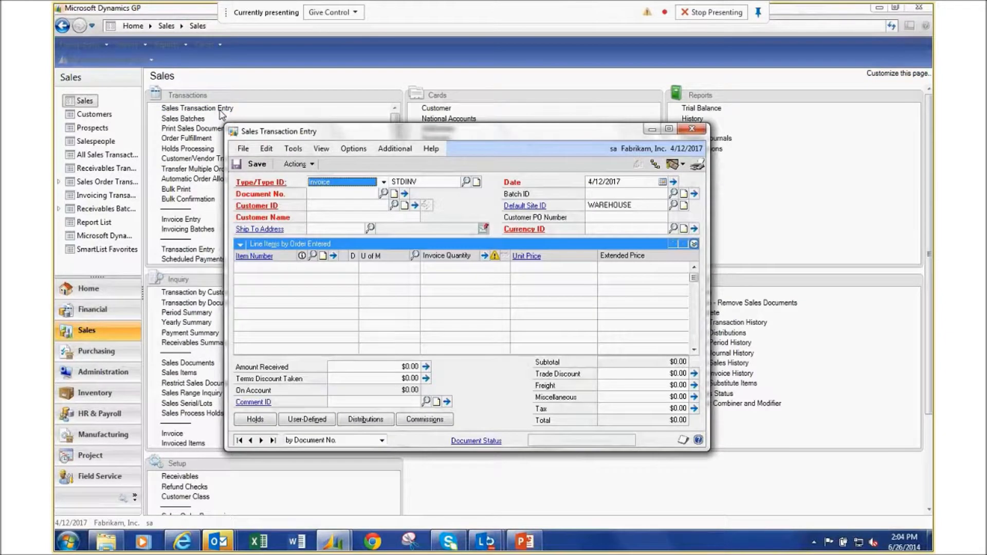
Look up and load sales invoice STDINV2262 into Sales Transaction Entry.
{"action": "left_click", "coordinate": [383, 193]}
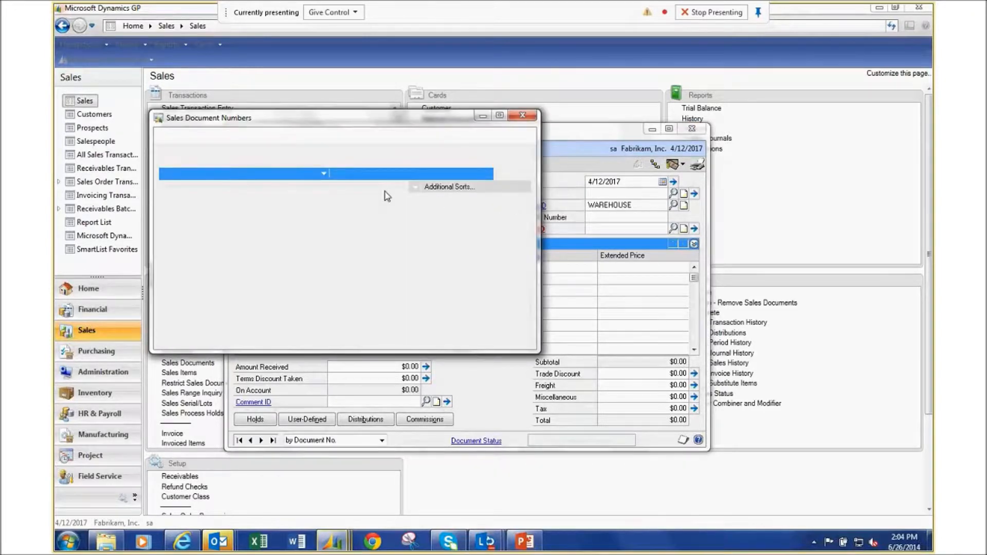
{"action": "left_click", "coordinate": [526, 307]}
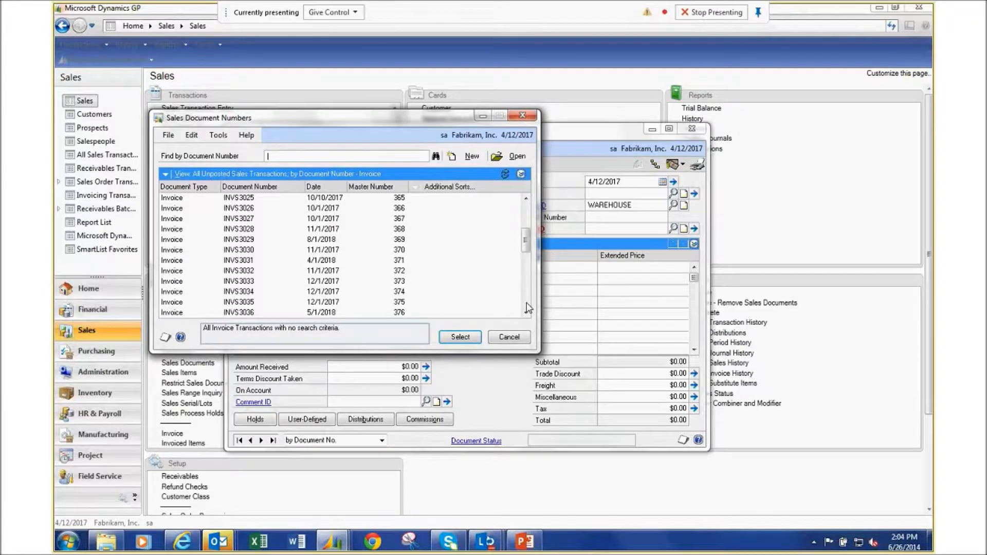
{"action": "left_click", "coordinate": [527, 307]}
{"action": "double_click", "coordinate": [323, 314]}
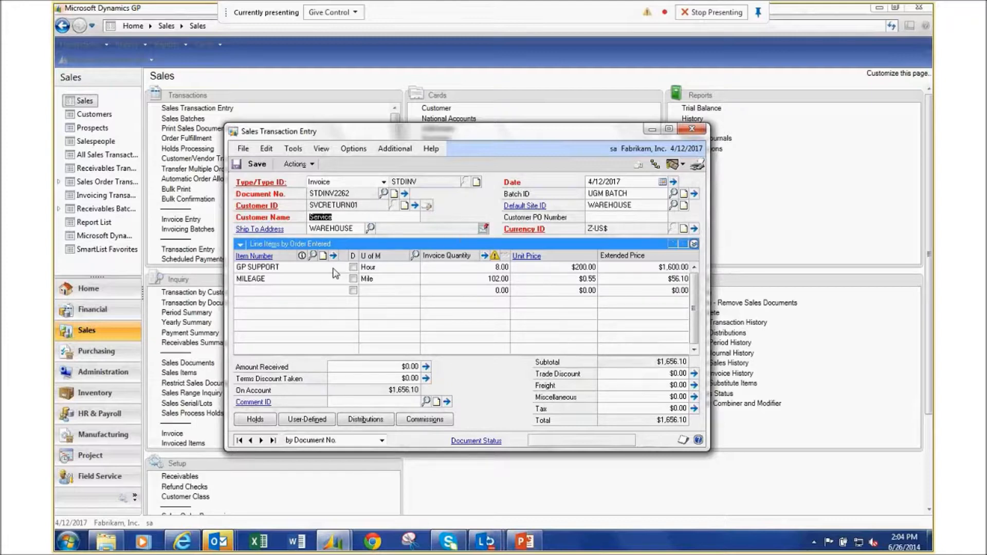
Open the GP SUPPORT line's item details, showing a quantity fulfilled of 8.00.
{"action": "left_click", "coordinate": [316, 273]}
{"action": "right_click", "coordinate": [314, 268]}
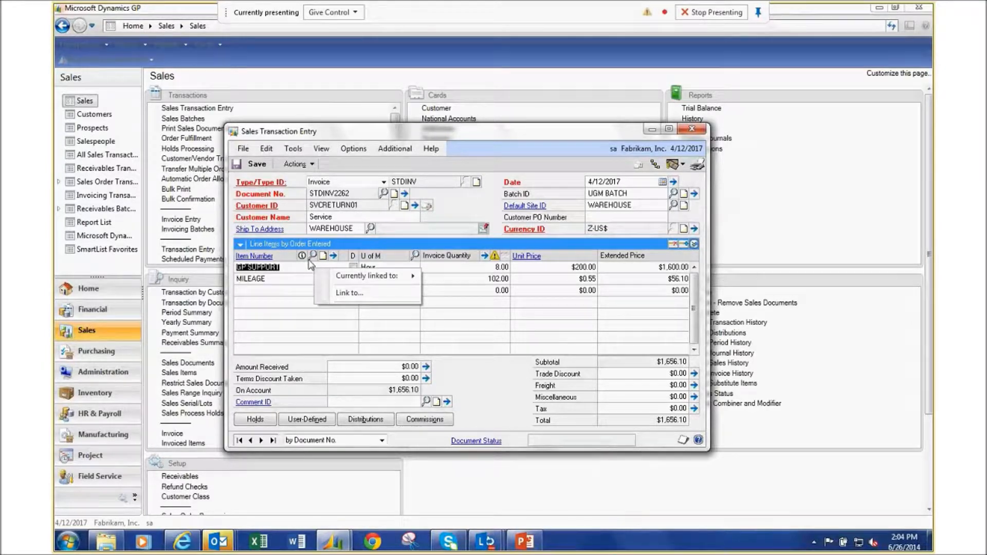
{"action": "key", "text": "Escape"}
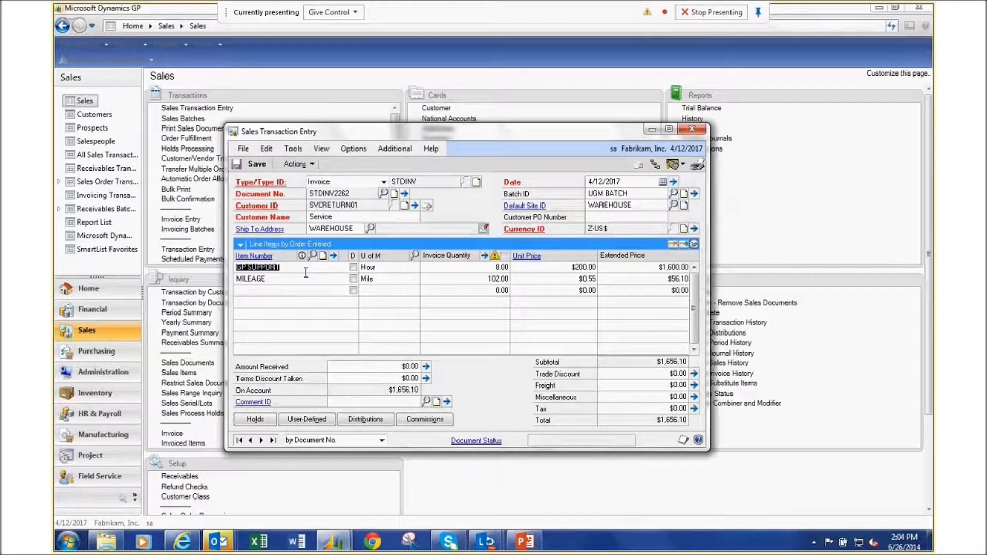
{"action": "left_click", "coordinate": [334, 256]}
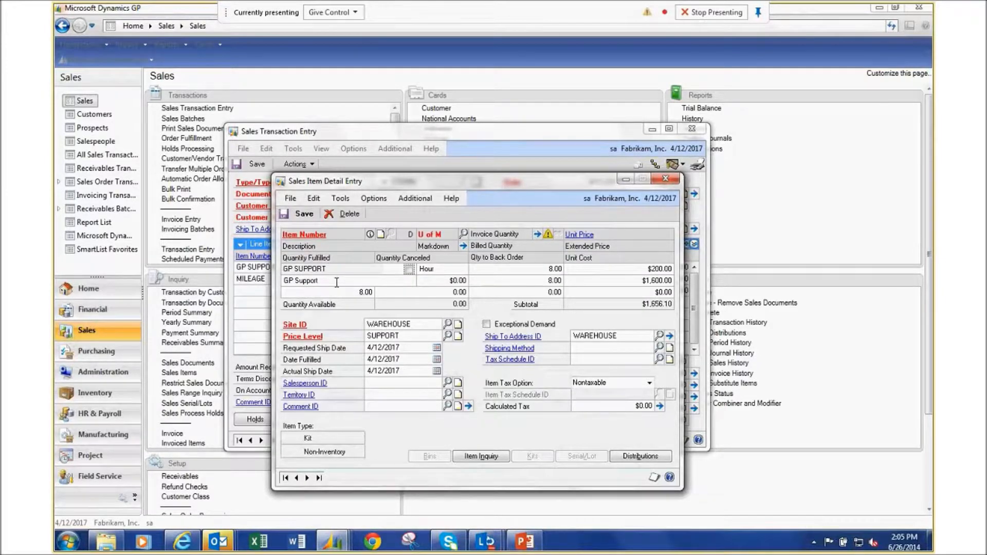
{"action": "left_click", "coordinate": [325, 290]}
Review the GP SUPPORT description, then close the item details and Sales Transaction Entry.
{"action": "left_click", "coordinate": [328, 279]}
{"action": "double_click", "coordinate": [328, 279]}
{"action": "left_click", "coordinate": [668, 177]}
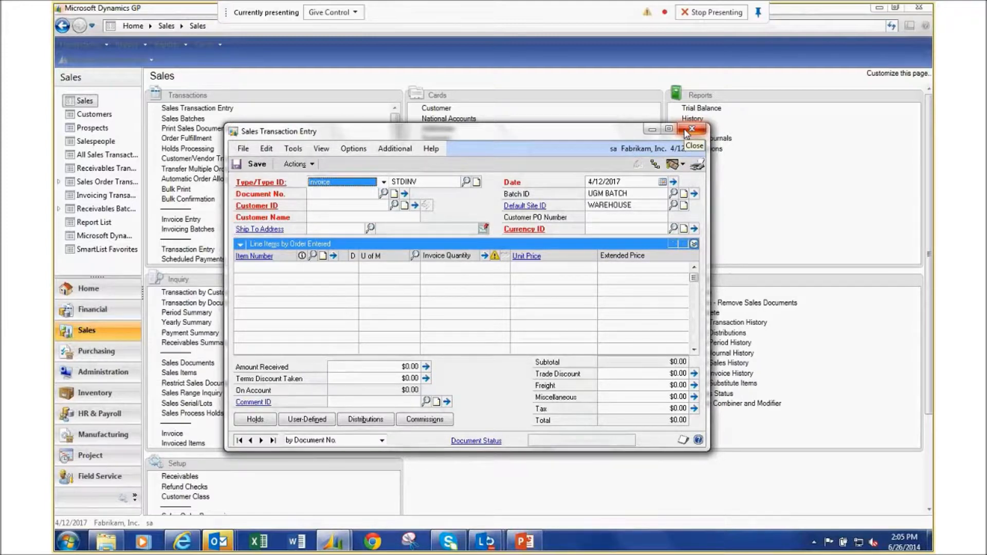
{"action": "left_click", "coordinate": [691, 129]}
Load UGM BATCH in Sales Batch Entry and open its print options with invoices included.
{"action": "left_click", "coordinate": [185, 119]}
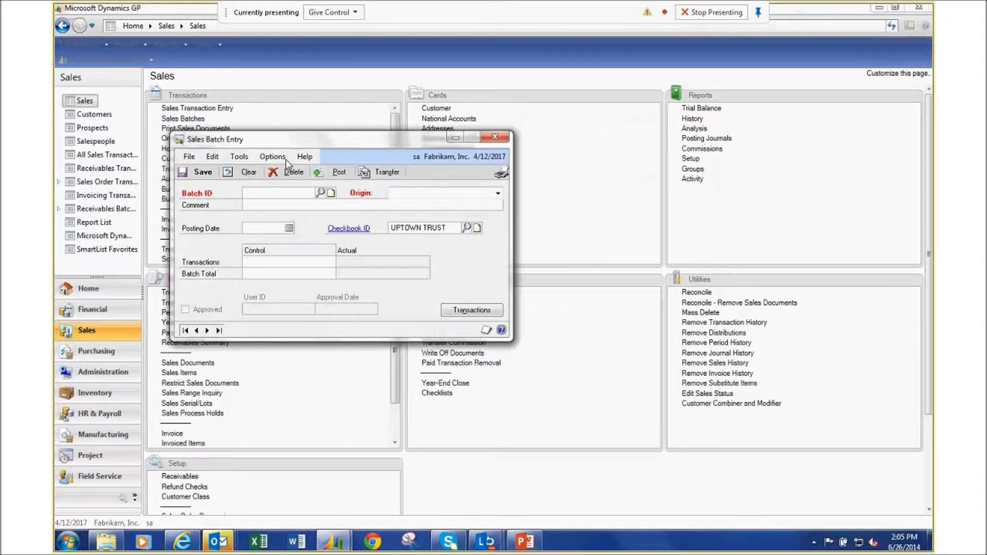
{"action": "left_click", "coordinate": [321, 193]}
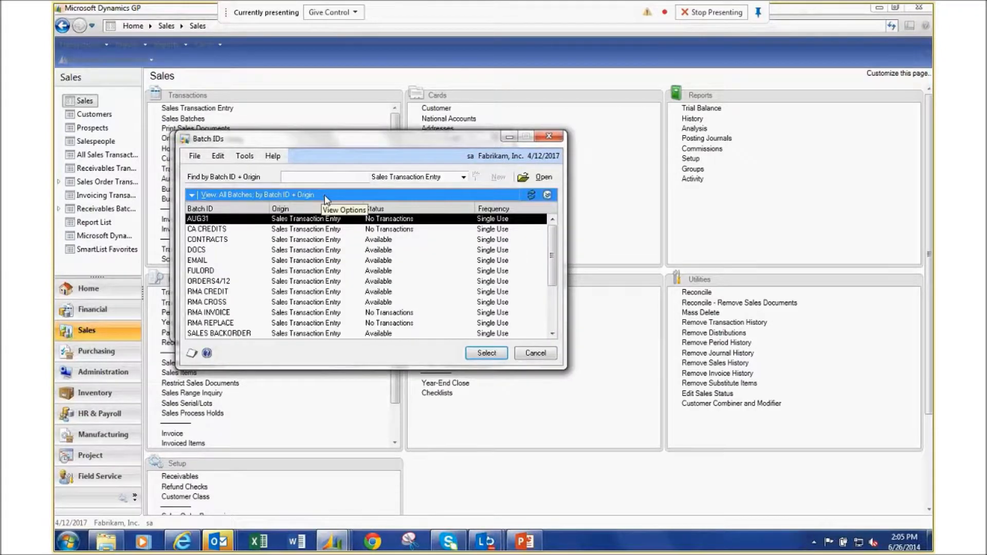
{"action": "left_click", "coordinate": [553, 323]}
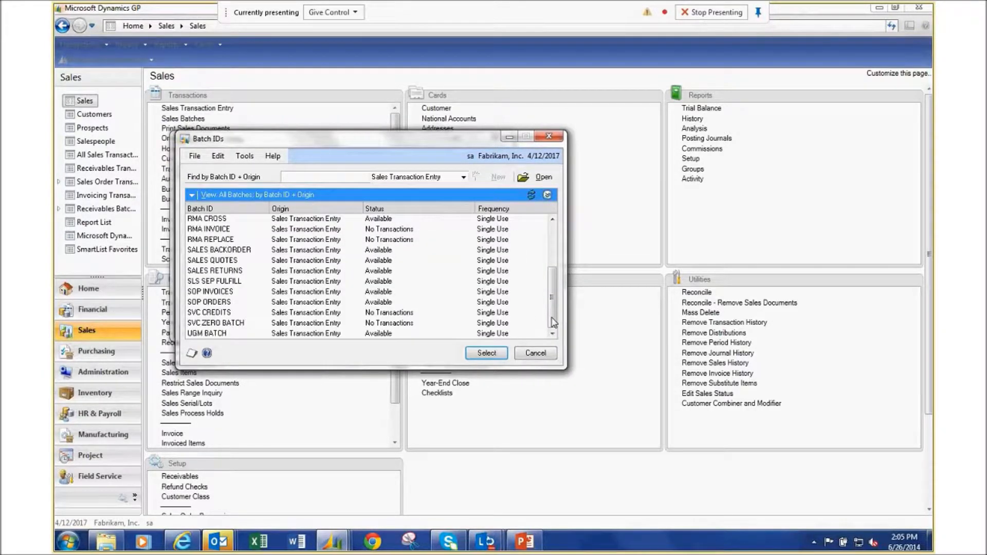
{"action": "double_click", "coordinate": [284, 336]}
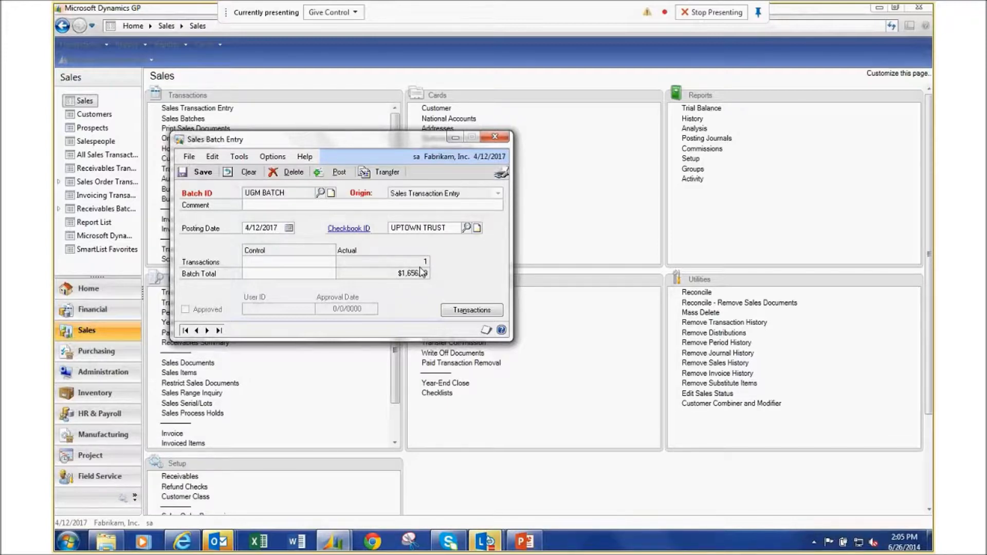
{"action": "left_click", "coordinate": [502, 172]}
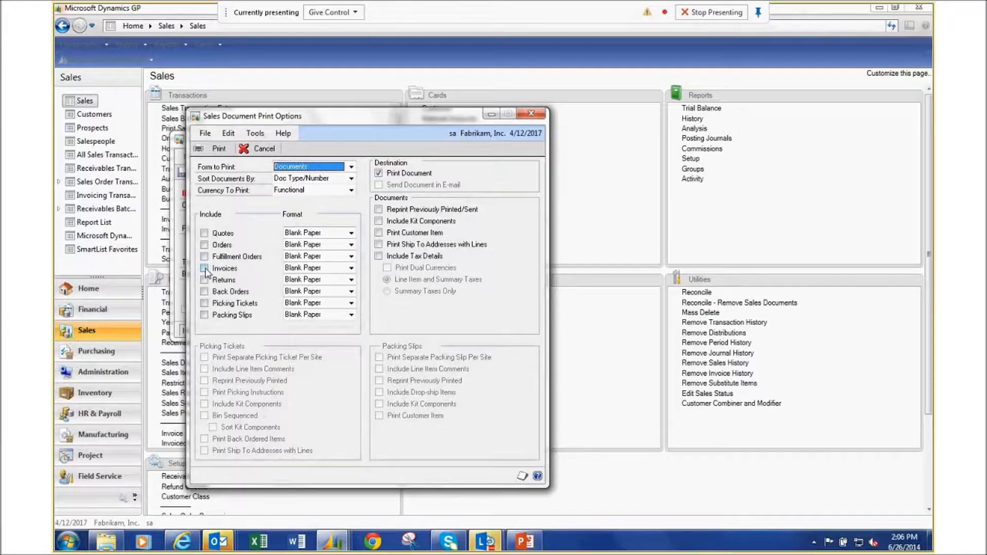
{"action": "left_click", "coordinate": [206, 271]}
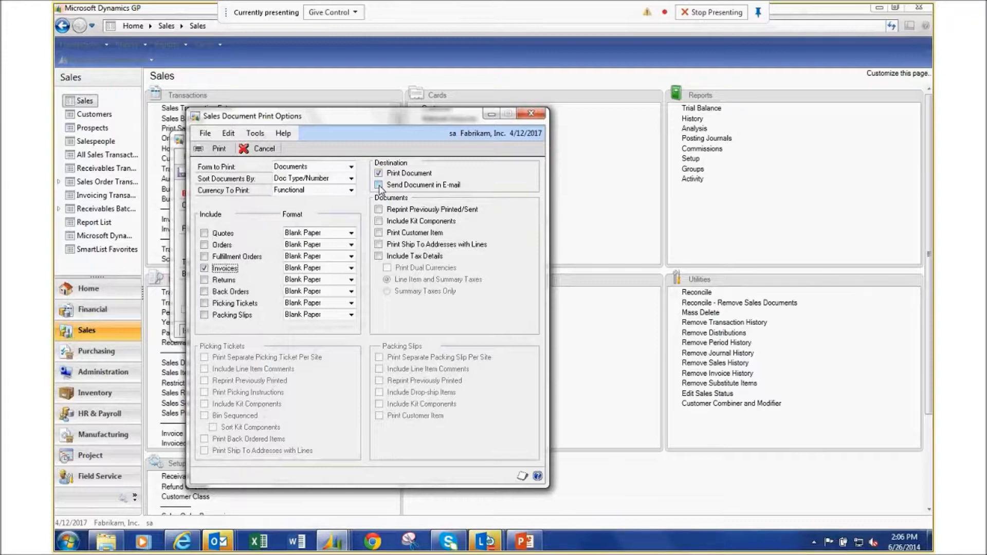
Leave Documents as the form to print, then close Print Options without printing.
{"action": "left_click", "coordinate": [350, 167]}
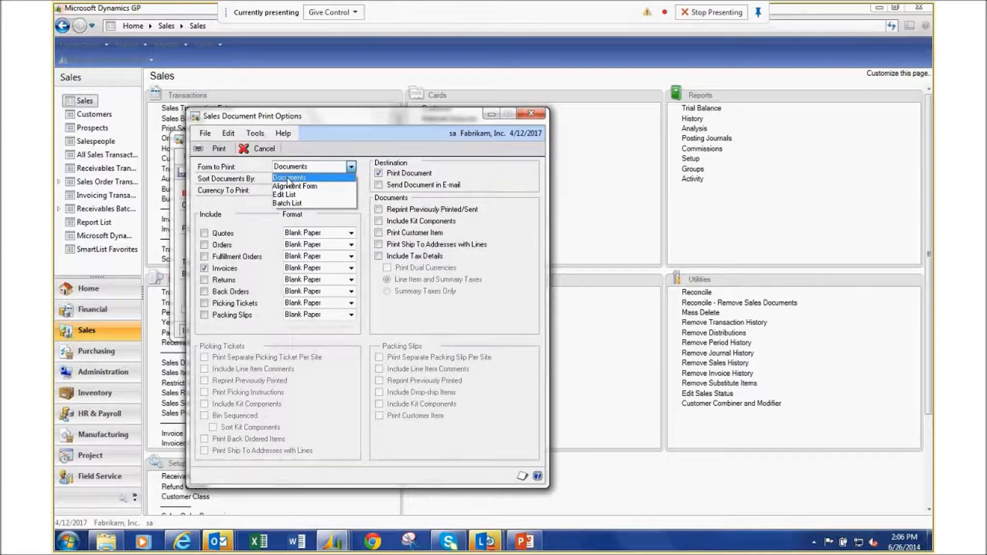
{"action": "left_click", "coordinate": [289, 179]}
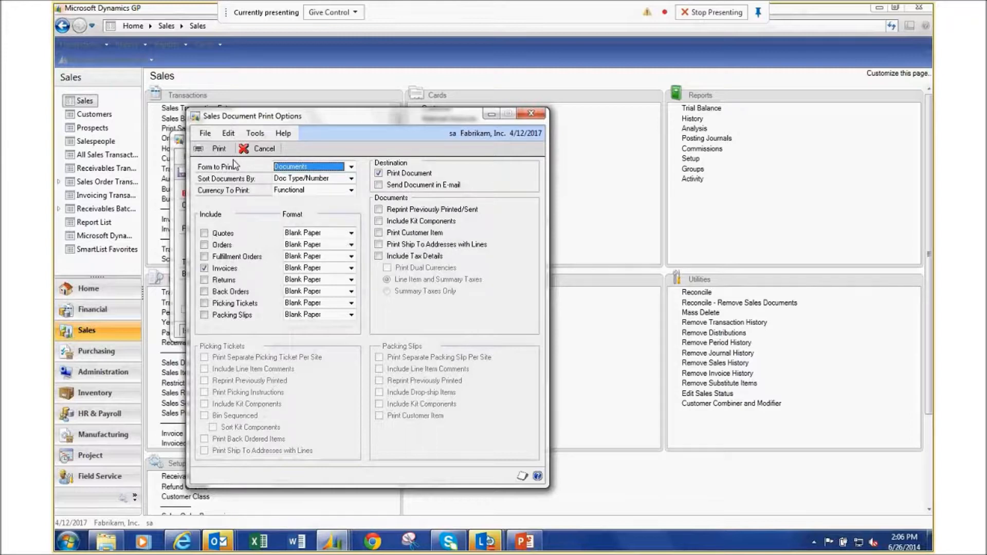
{"action": "left_click", "coordinate": [532, 114]}
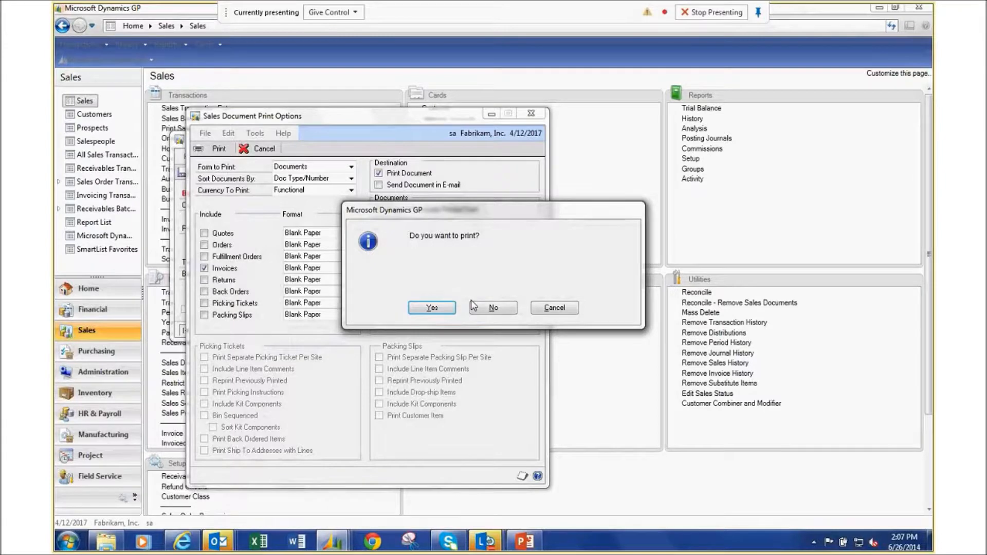
{"action": "left_click", "coordinate": [489, 308]}
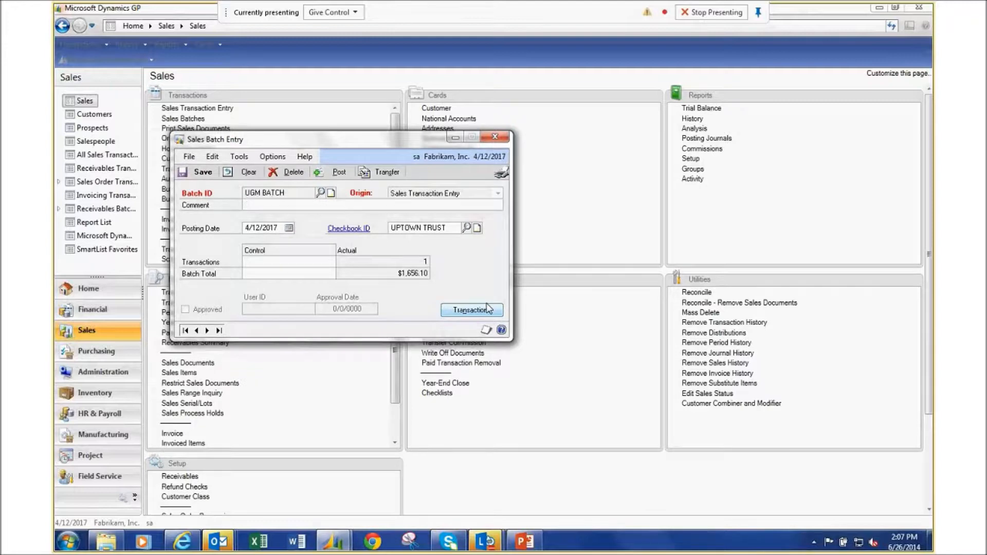
{"action": "left_click", "coordinate": [496, 138]}
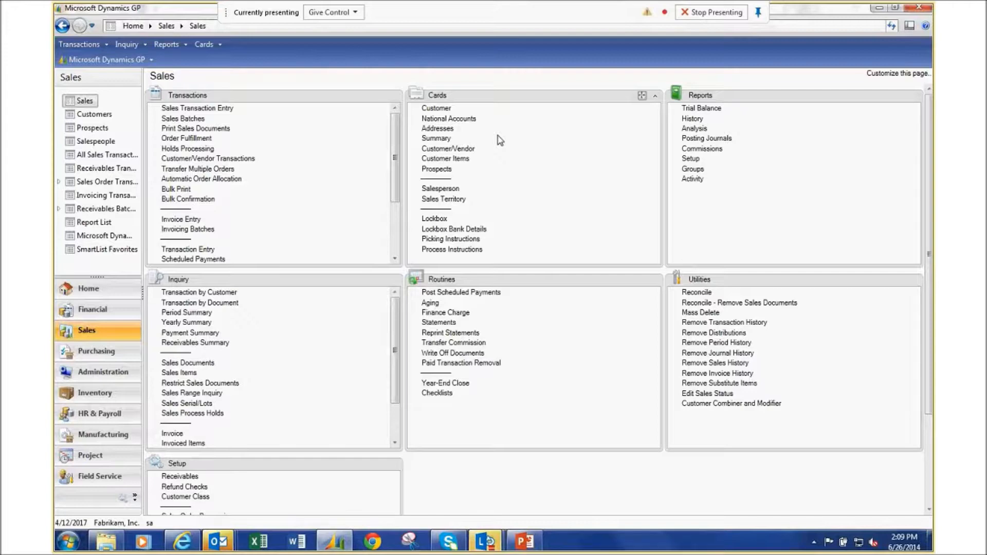
Open a blank Customer Maintenance card from the Sales home page.
{"action": "left_click", "coordinate": [435, 108]}
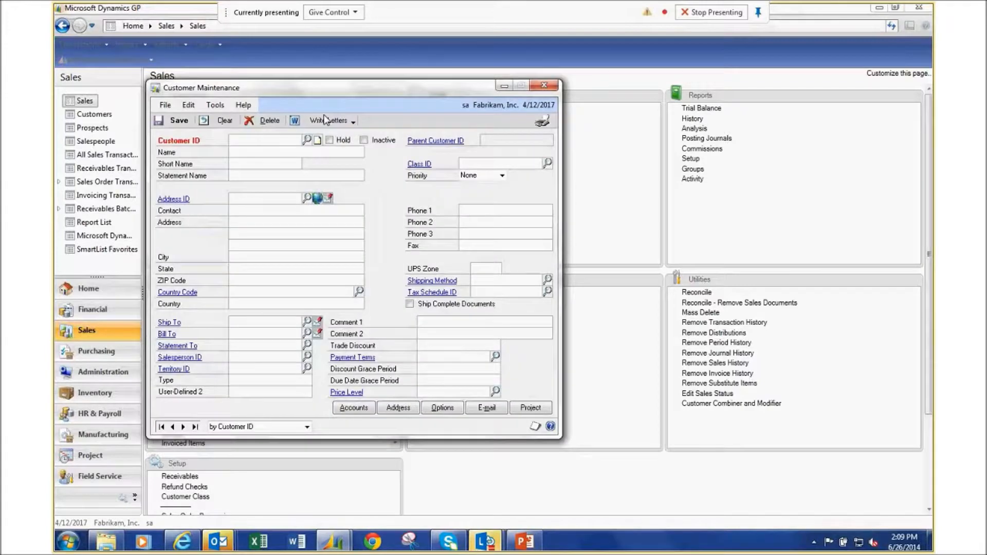
Load the electrical company, first by Customer ID, and bring up its e-mail options.
{"action": "left_click", "coordinate": [307, 140]}
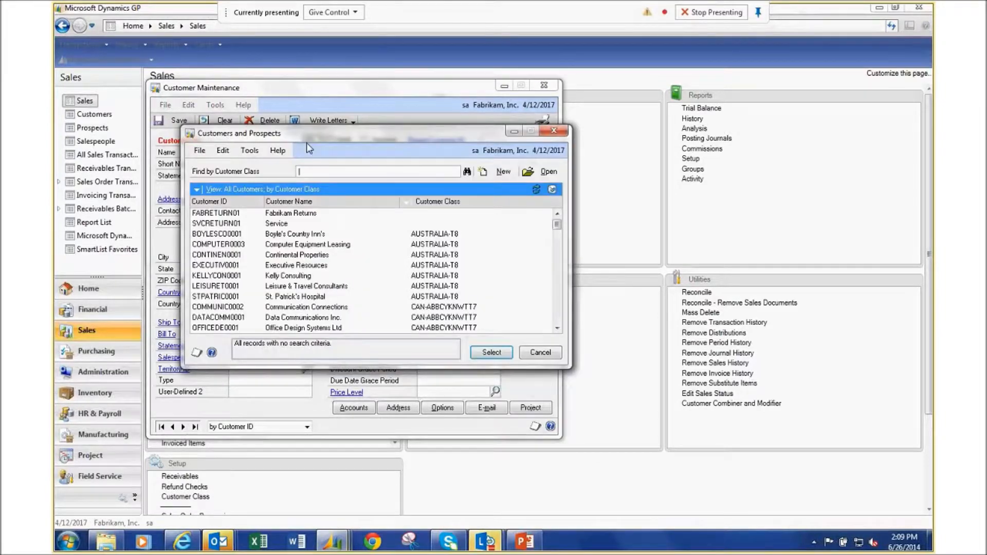
{"action": "left_click", "coordinate": [237, 202]}
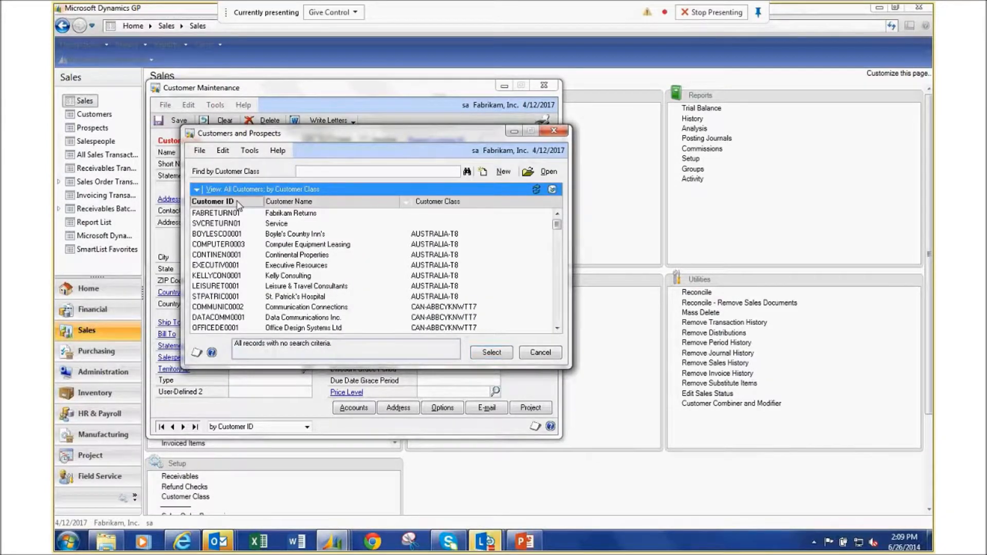
{"action": "left_click", "coordinate": [276, 216]}
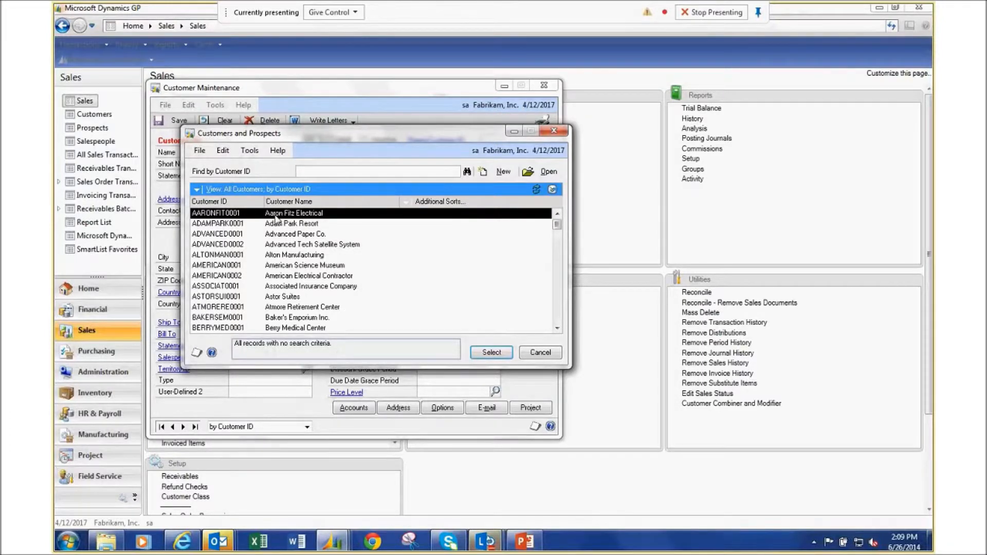
{"action": "double_click", "coordinate": [276, 220]}
{"action": "left_click", "coordinate": [486, 408]}
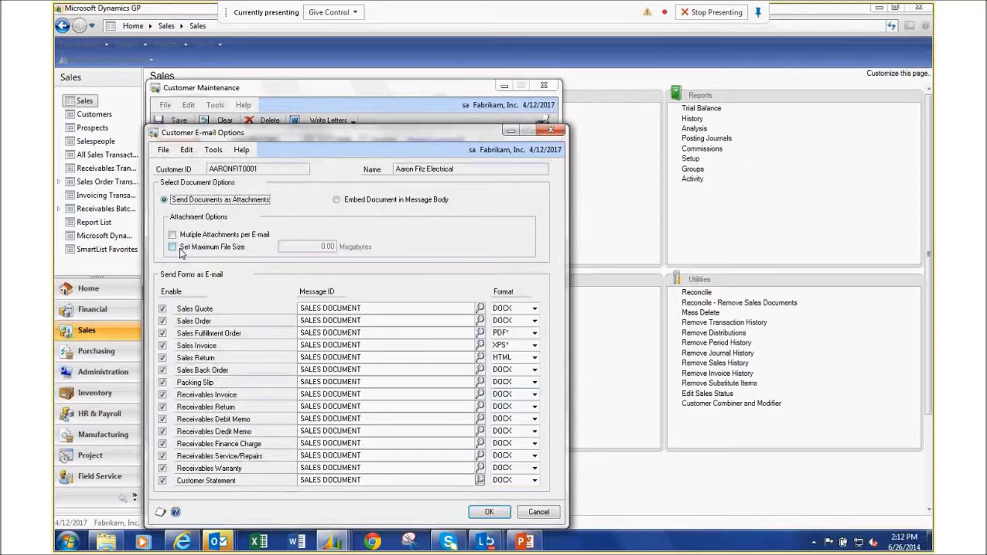
Show the available send formats for the Sales Quote form.
{"action": "left_click", "coordinate": [534, 309]}
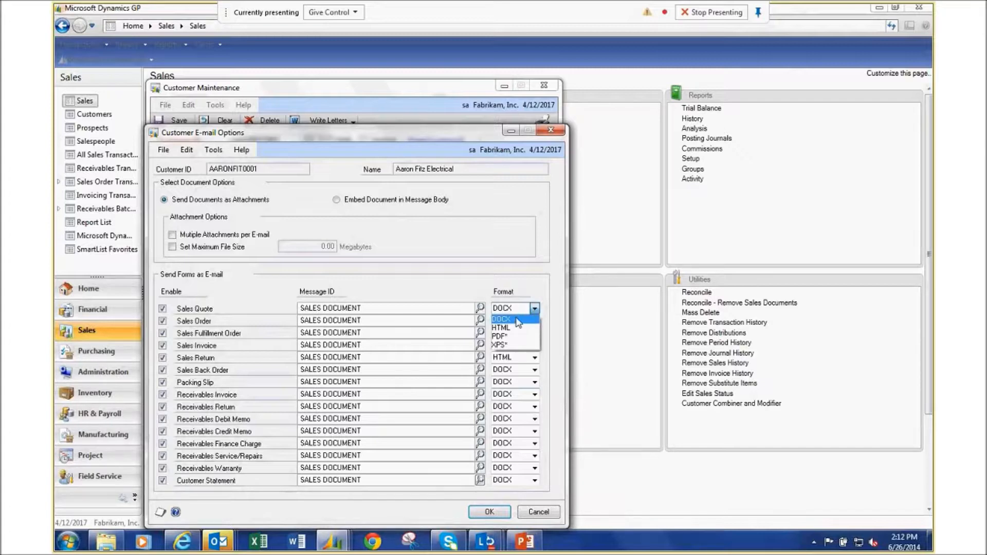
Keep DOCX as the Sales Quote e-mail format and close Customer E-mail Options.
{"action": "left_click", "coordinate": [517, 319]}
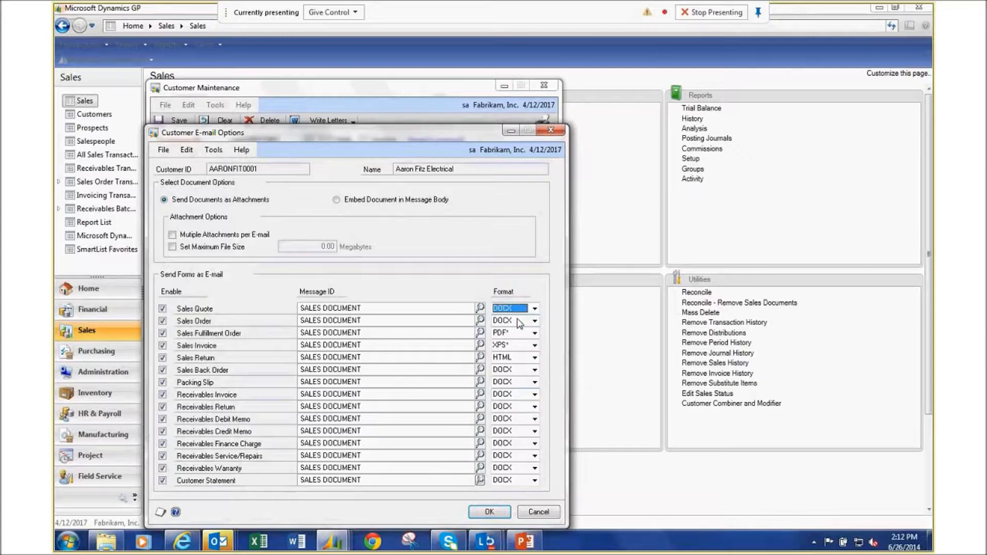
{"action": "left_click", "coordinate": [549, 132]}
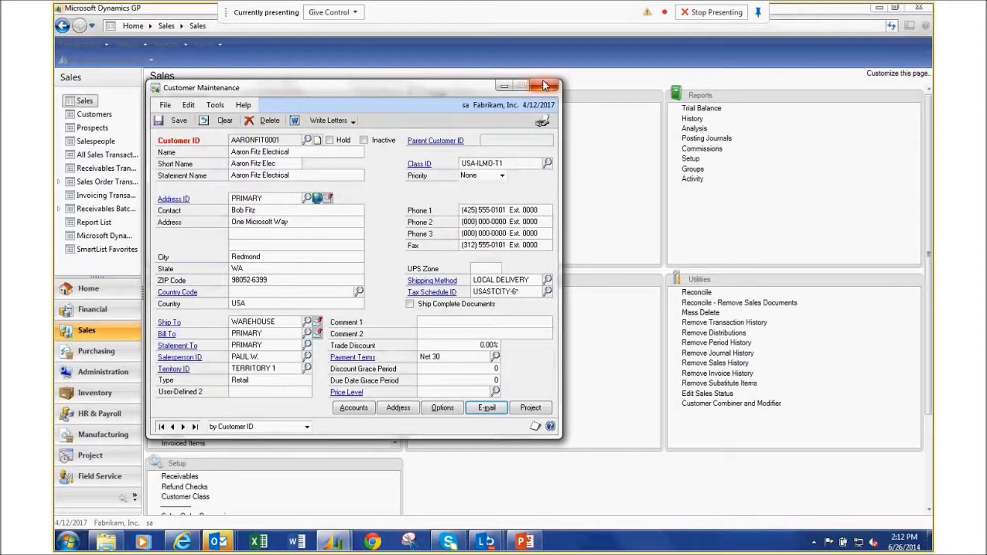
Close the electrical company's Customer Maintenance record.
{"action": "left_click", "coordinate": [545, 85]}
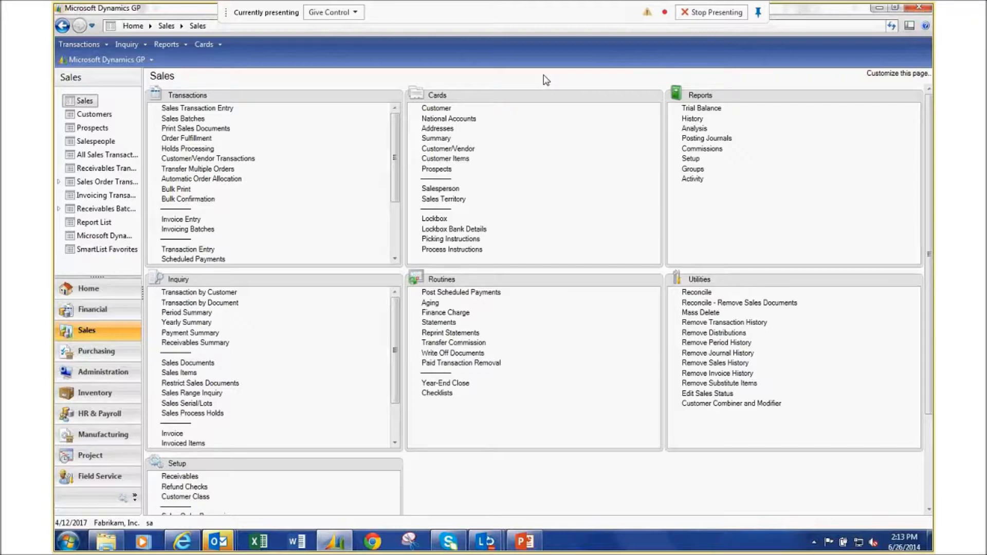
{"action": "left_click", "coordinate": [394, 259]}
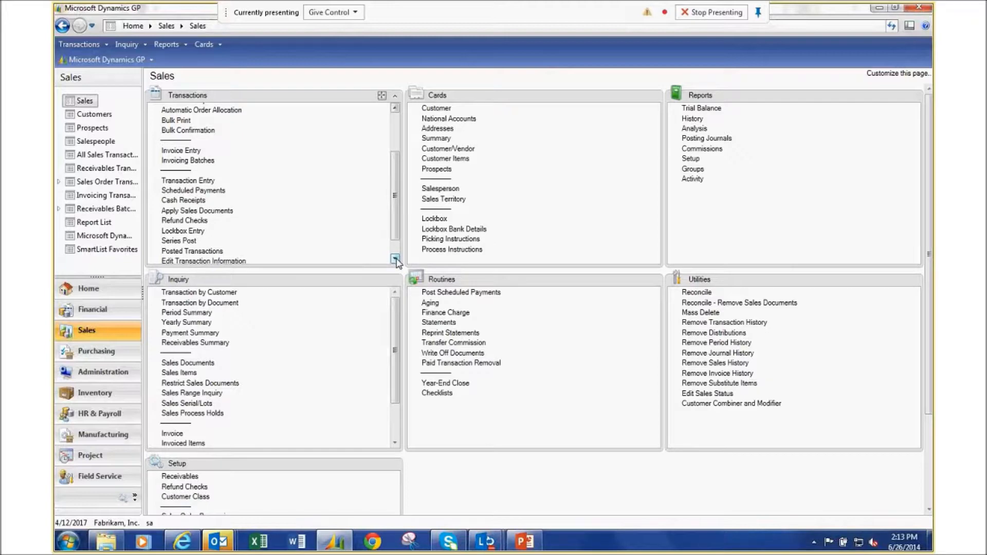
Start a new Cash Receipts Entry using checkbook UPTOWN TRUST in Z-US$.
{"action": "left_click", "coordinate": [190, 204]}
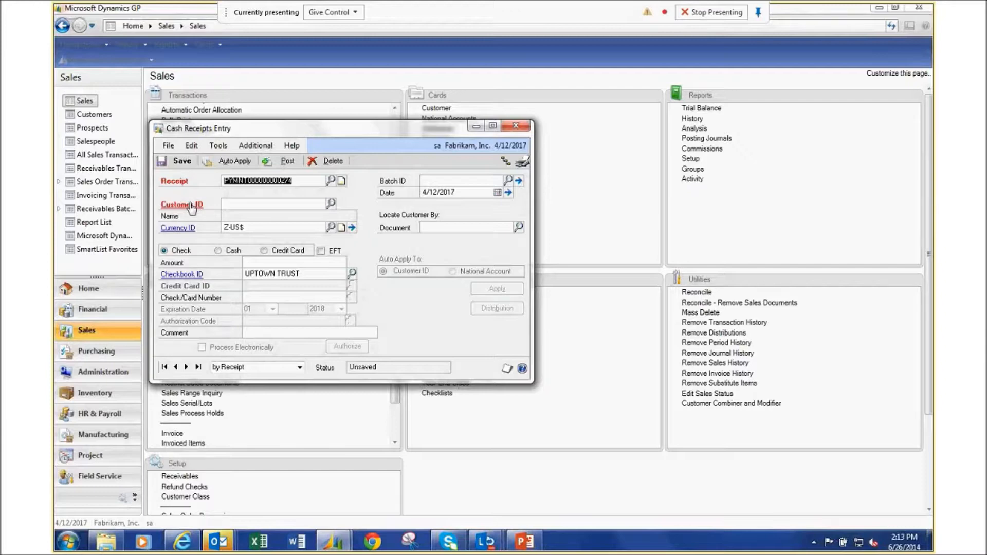
Record a $500.00 check, number 5678, from the first customer on the receipt.
{"action": "left_click", "coordinate": [332, 204]}
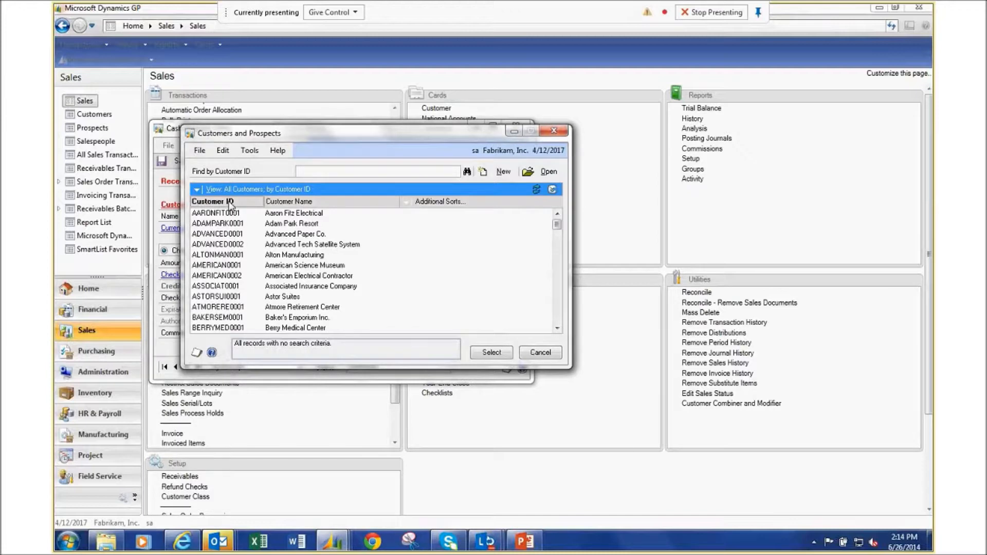
{"action": "double_click", "coordinate": [234, 214]}
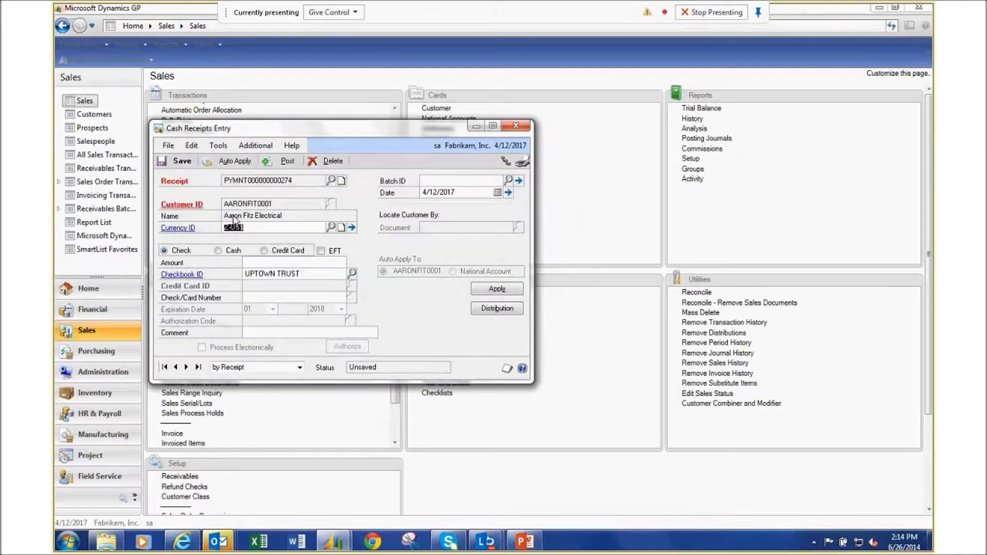
{"action": "left_click", "coordinate": [308, 263]}
{"action": "type", "text": "500"}
{"action": "key", "text": "Tab"}
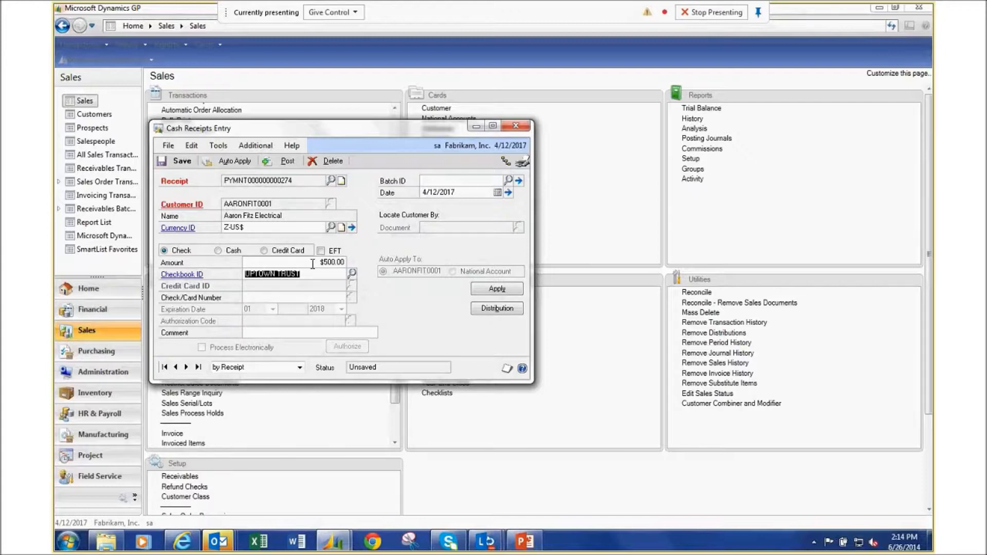
{"action": "left_click", "coordinate": [262, 297]}
{"action": "type", "text": "5678"}
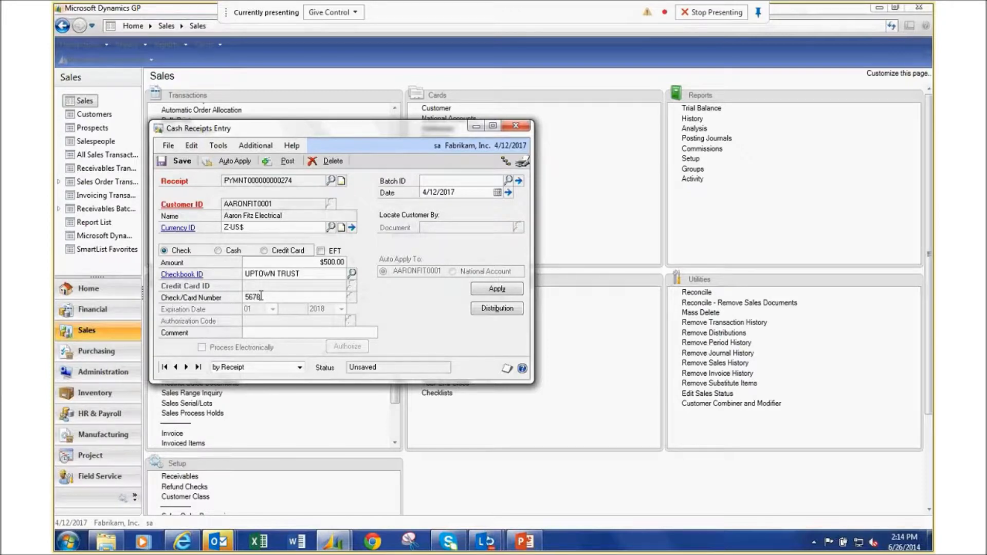
Apply the $500.00 to INVS3008 and authorize a $438.93 write-off with the password.
{"action": "left_click", "coordinate": [492, 291]}
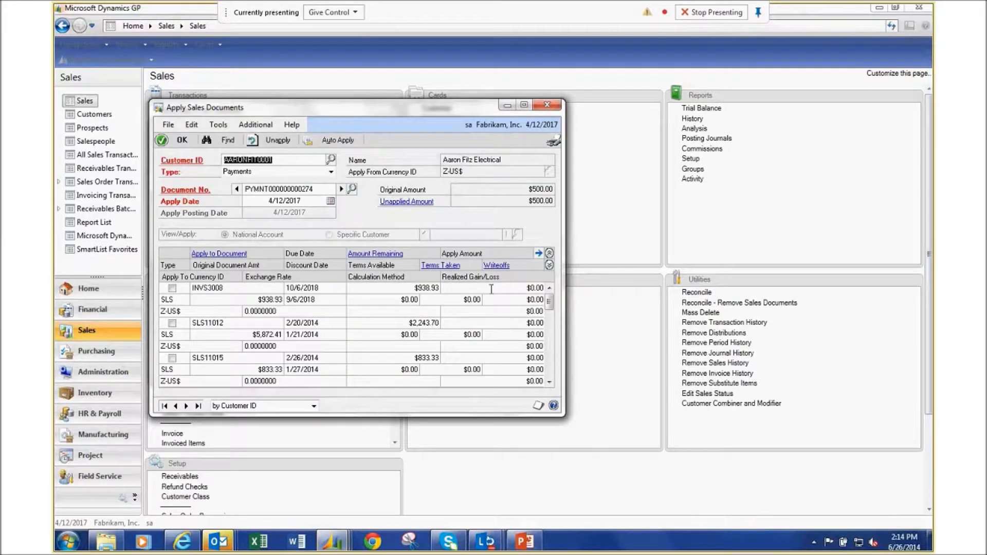
{"action": "left_click", "coordinate": [173, 288]}
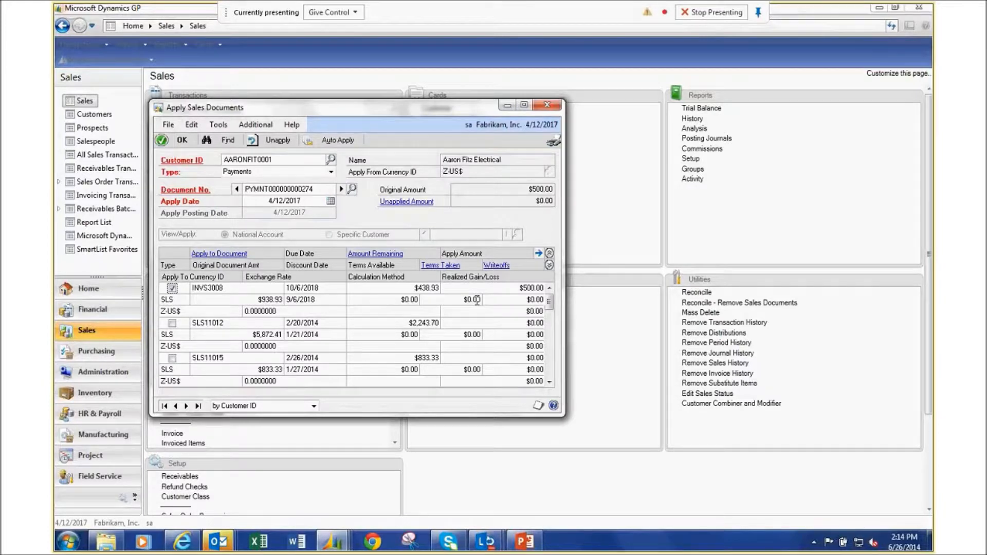
{"action": "left_click", "coordinate": [512, 301]}
{"action": "type", "text": "1.38"}
{"action": "type", "text": "93"}
{"action": "key", "text": "Tab"}
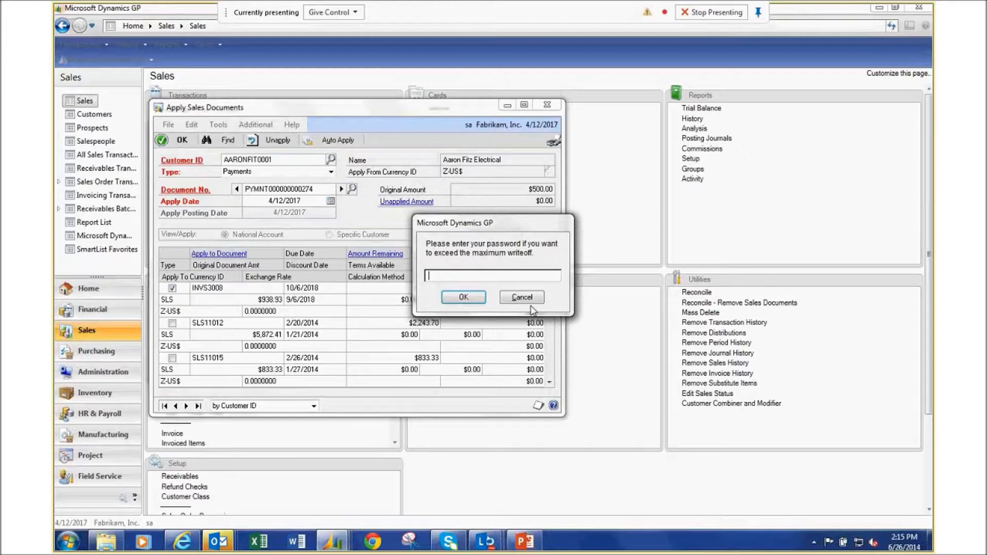
{"action": "type", "text": "access"}
{"action": "left_click", "coordinate": [464, 298]}
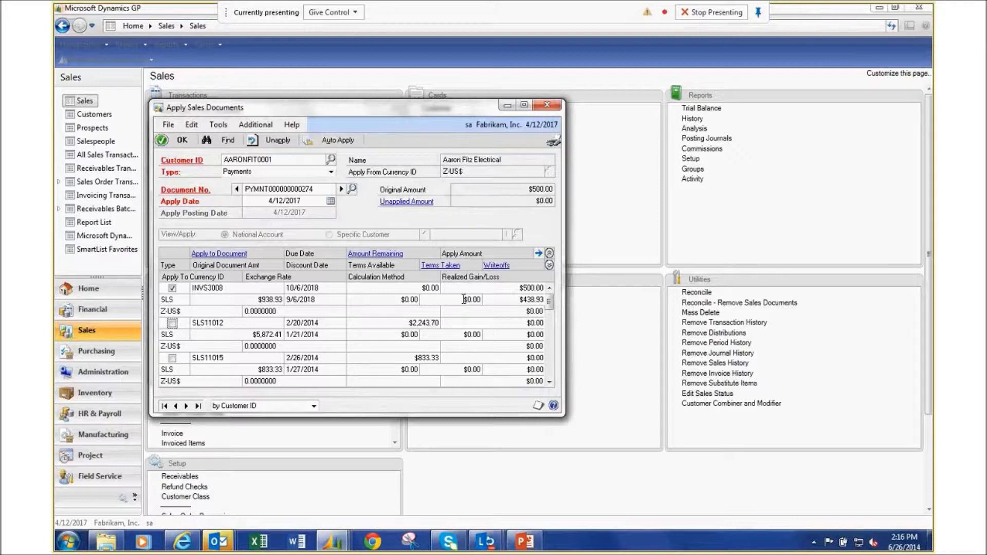
Accept the applied amounts and view distributions: CASH $500.00, WRITE $438.93, RECV $938.93.
{"action": "left_click", "coordinate": [550, 264]}
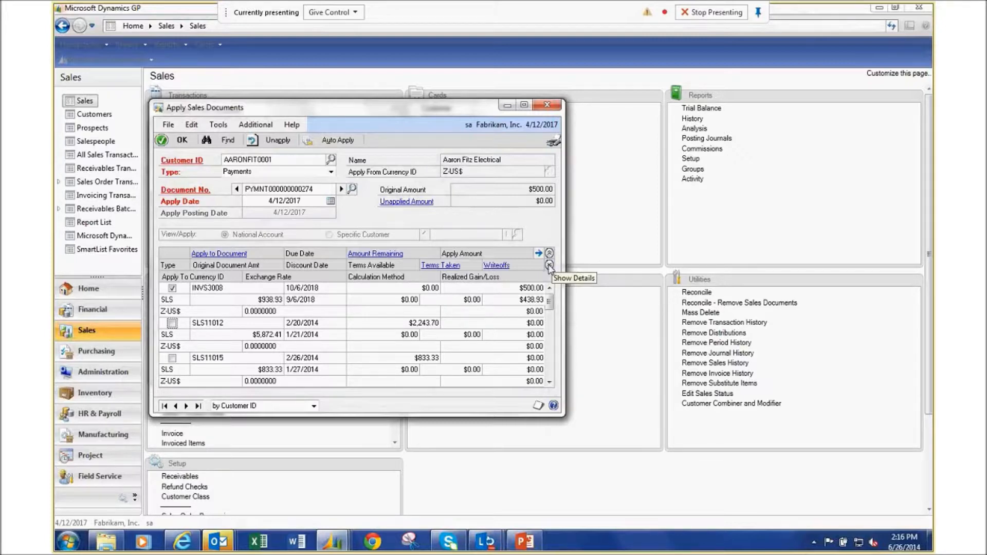
{"action": "left_click", "coordinate": [550, 254]}
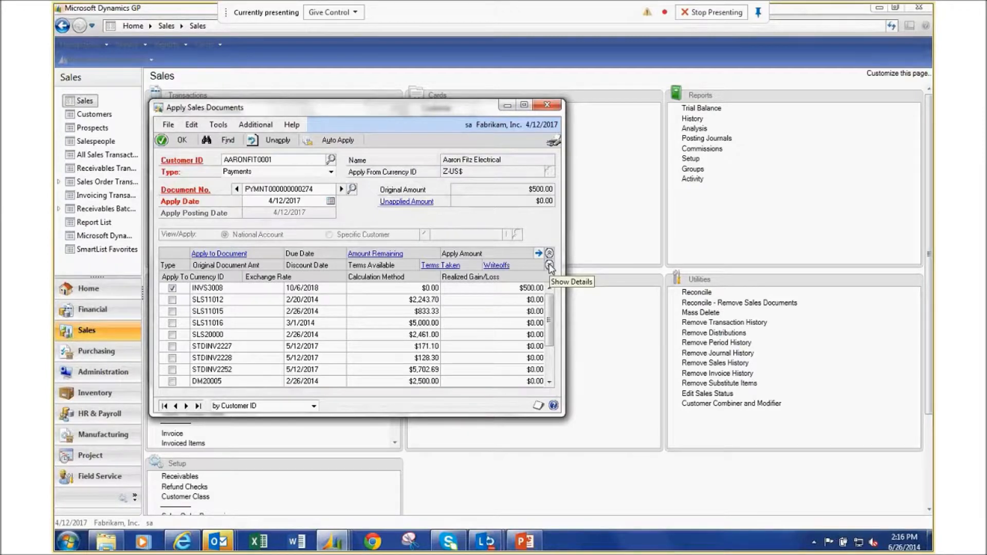
{"action": "left_click", "coordinate": [550, 265]}
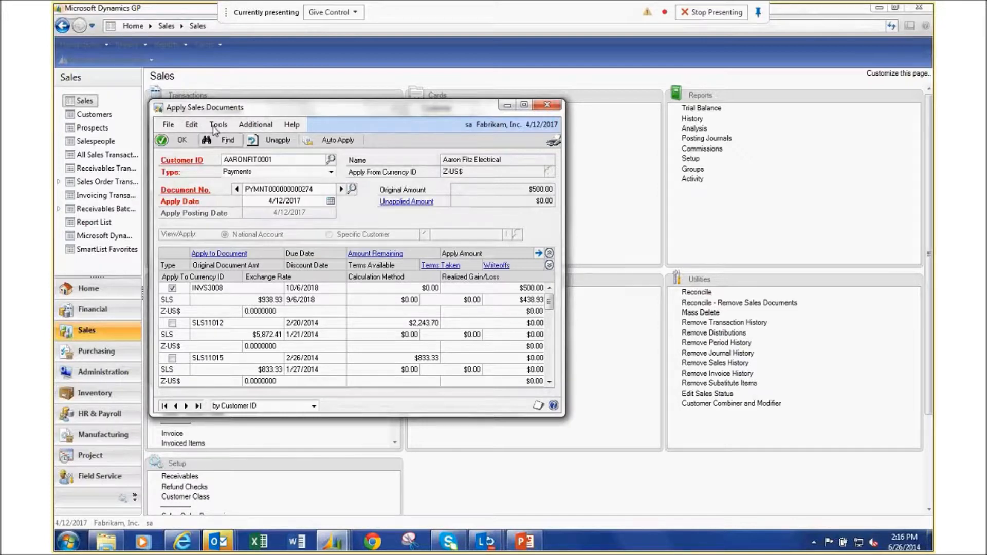
{"action": "left_click", "coordinate": [178, 141]}
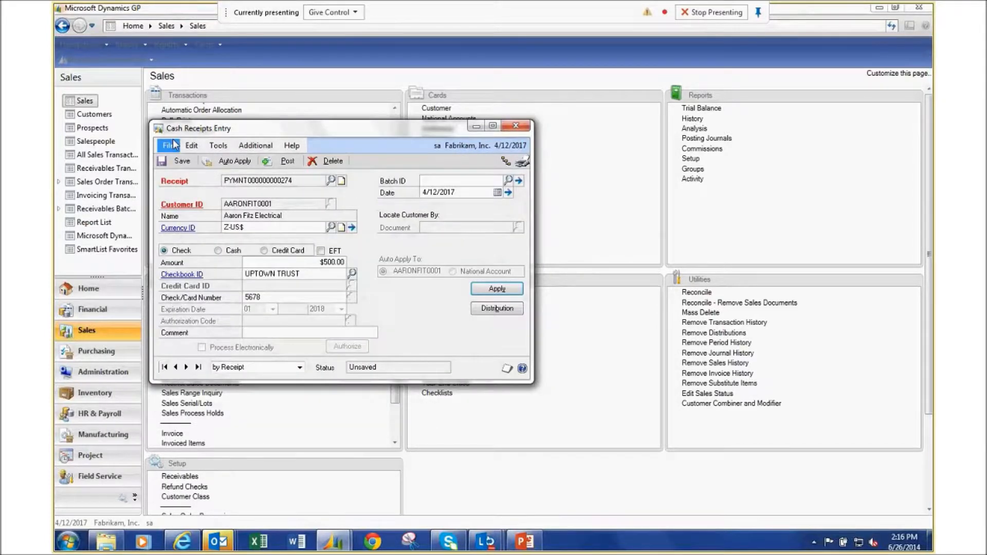
{"action": "left_click", "coordinate": [497, 310]}
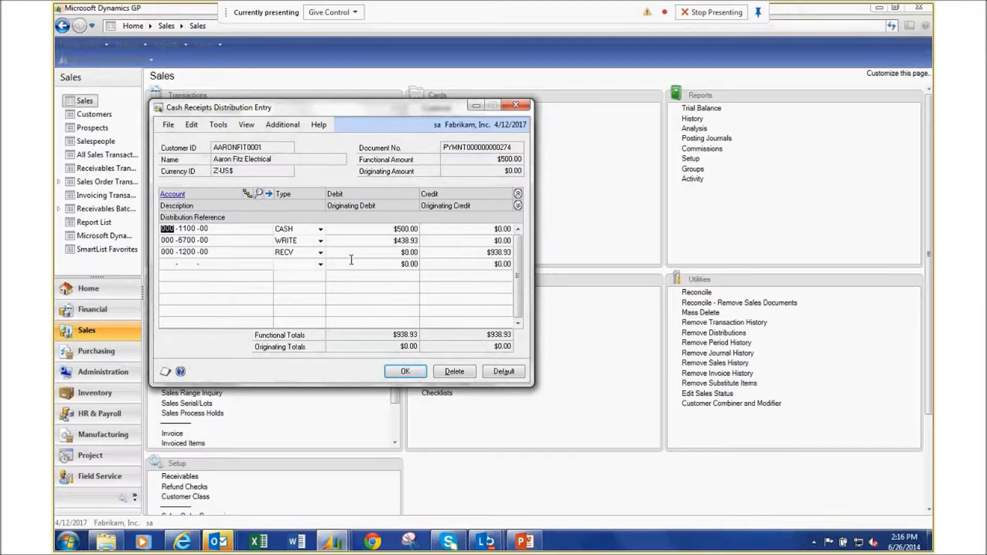
Review the Cash, Bad Debts Expense 6700 write-off and Receivables distributions with descriptions, then accept them.
{"action": "double_click", "coordinate": [193, 239]}
{"action": "left_click", "coordinate": [518, 206]}
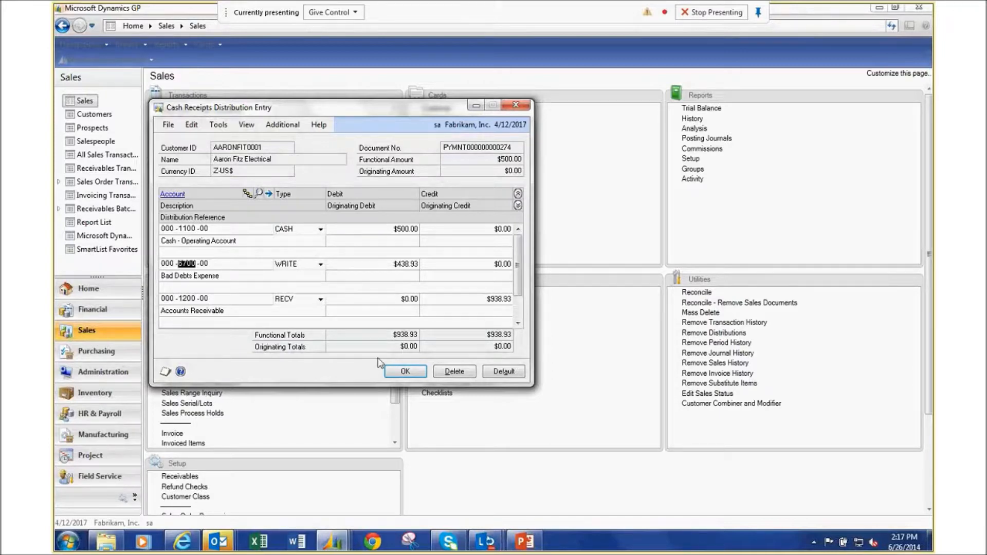
{"action": "left_click", "coordinate": [406, 372]}
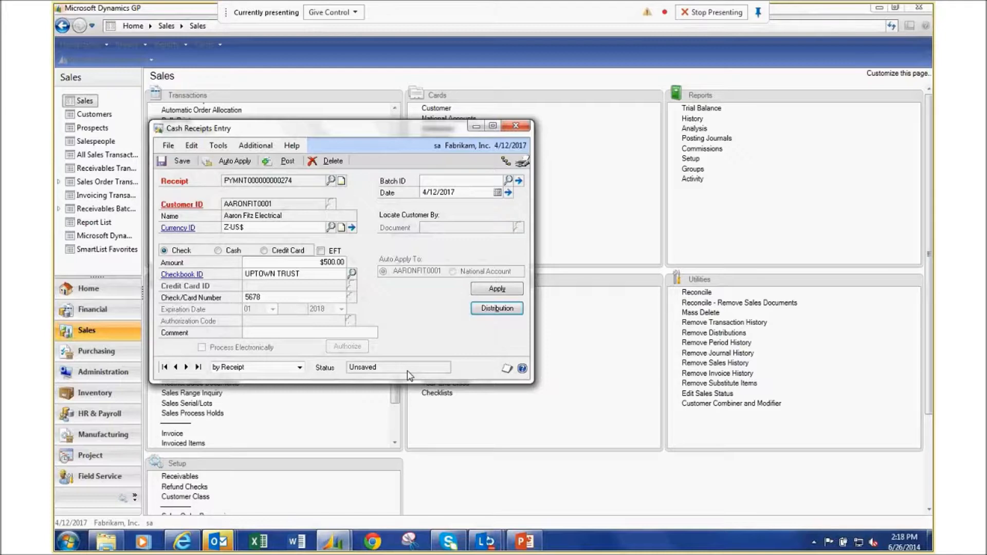
Post the $500.00 check receipt and close Cash Receipts Entry.
{"action": "left_click", "coordinate": [286, 162]}
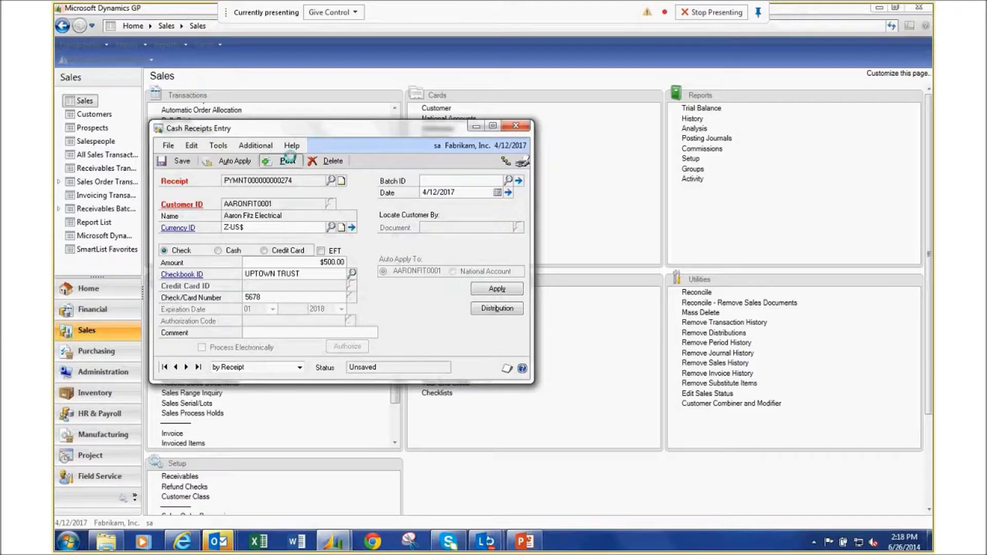
{"action": "left_click", "coordinate": [518, 130]}
{"action": "left_click", "coordinate": [516, 126]}
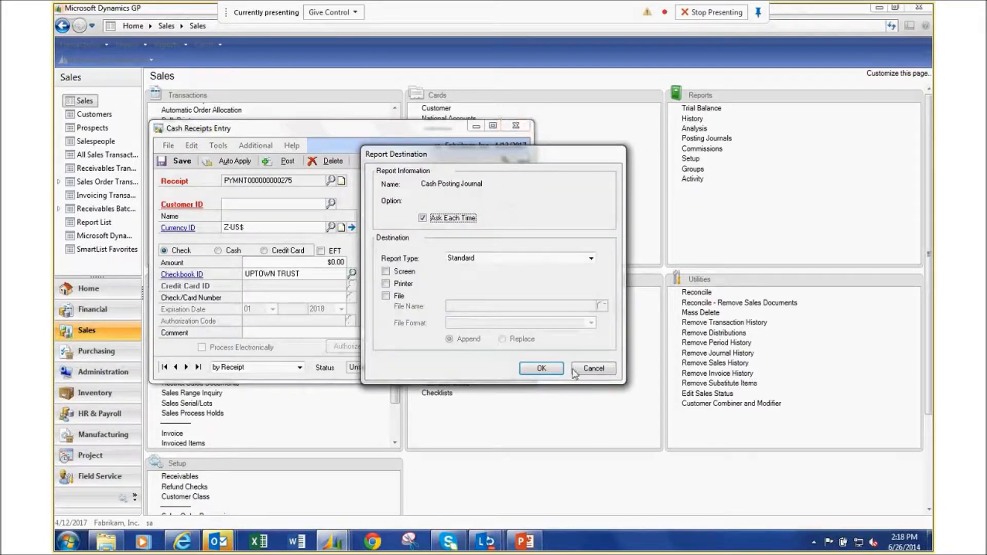
Skip printing the cash posting, detail breakdown, checkbook and AA Cash posting journals.
{"action": "left_click", "coordinate": [593, 368]}
{"action": "left_click", "coordinate": [594, 369]}
{"action": "left_click", "coordinate": [594, 368]}
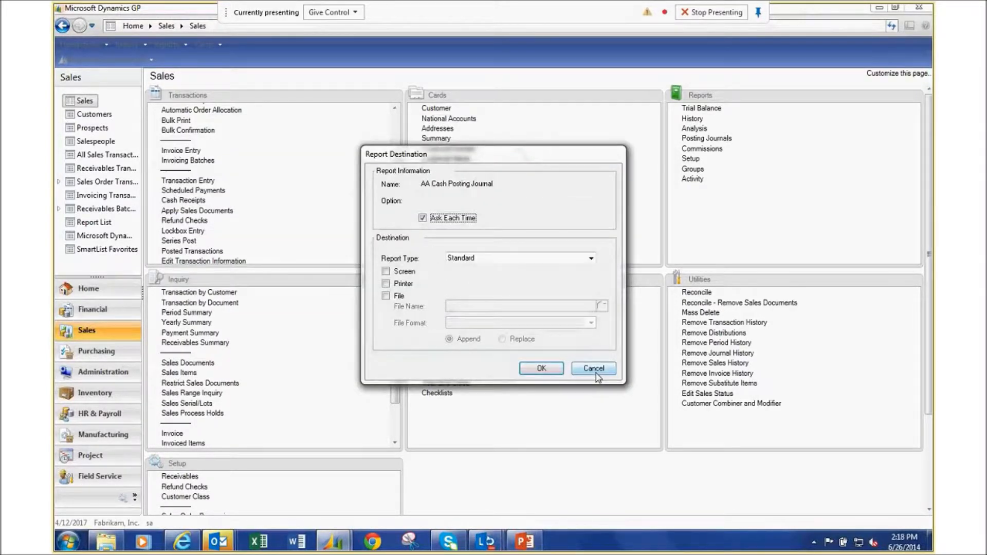
{"action": "left_click", "coordinate": [594, 369]}
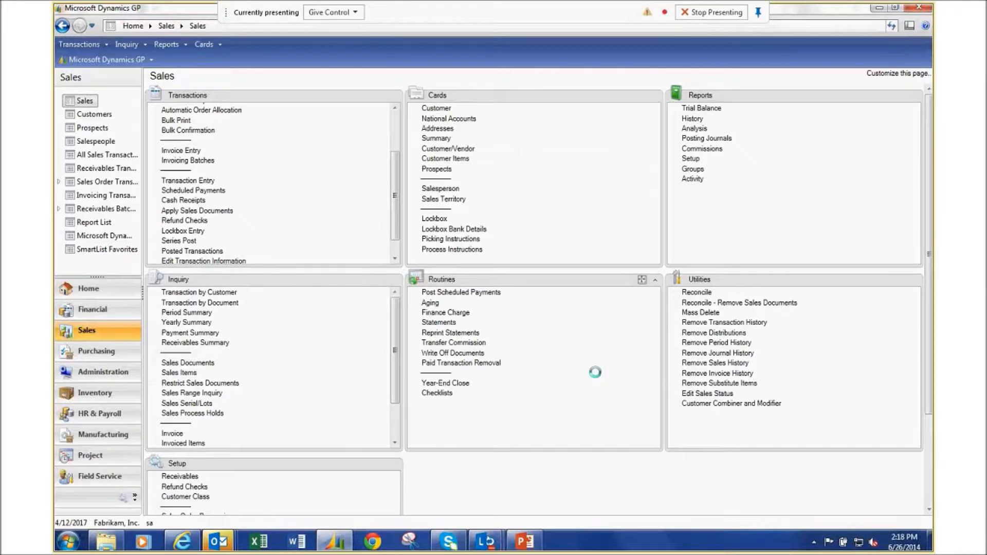
Set Write Off Documents to Overpayments, acknowledge the credit memo reminder, minimize it, and open Customer Maintenance.
{"action": "left_click", "coordinate": [928, 508]}
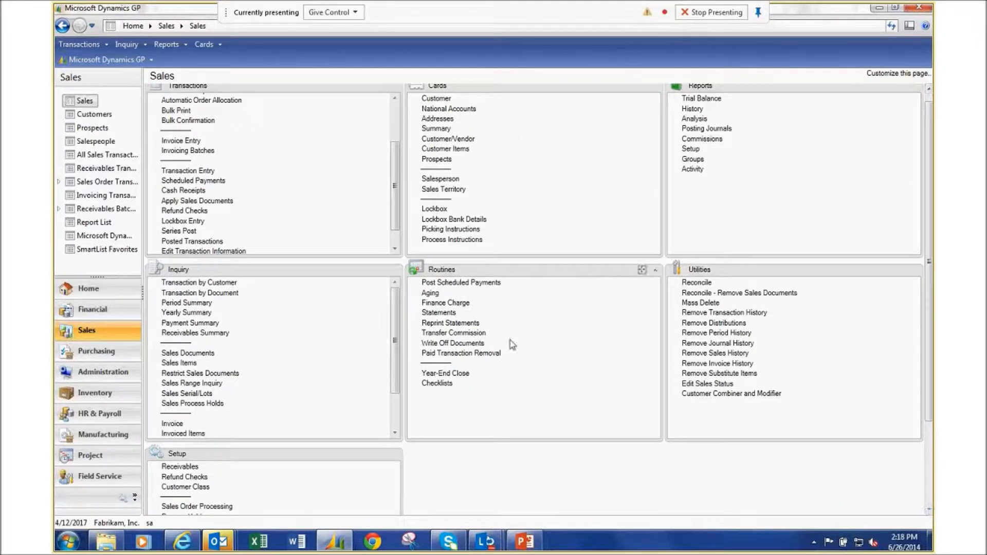
{"action": "left_click", "coordinate": [444, 345]}
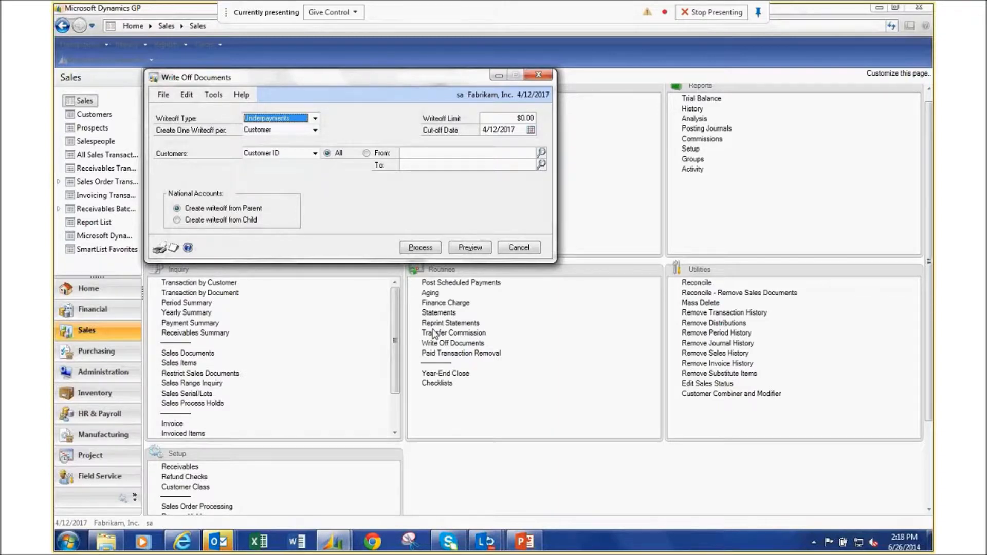
{"action": "left_click", "coordinate": [315, 118]}
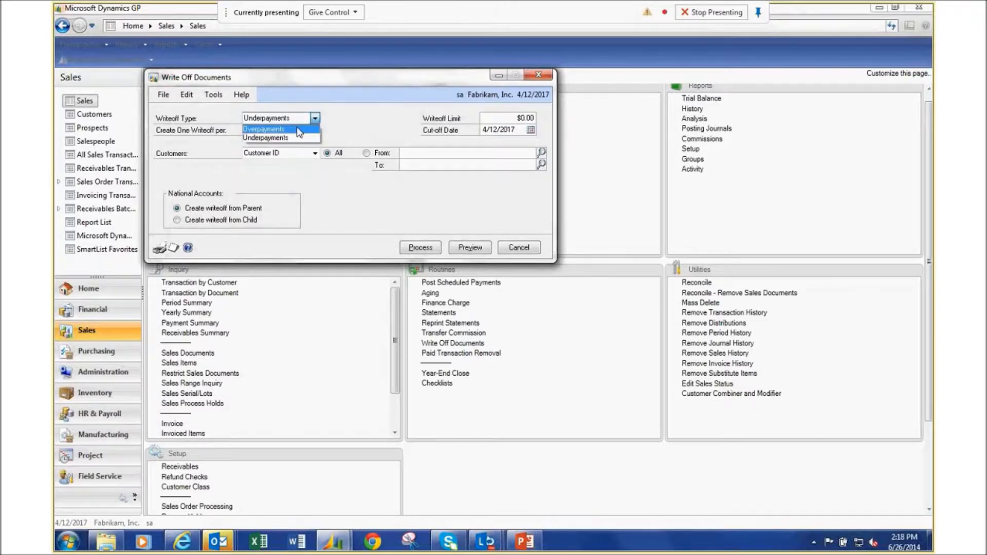
{"action": "left_click", "coordinate": [298, 129]}
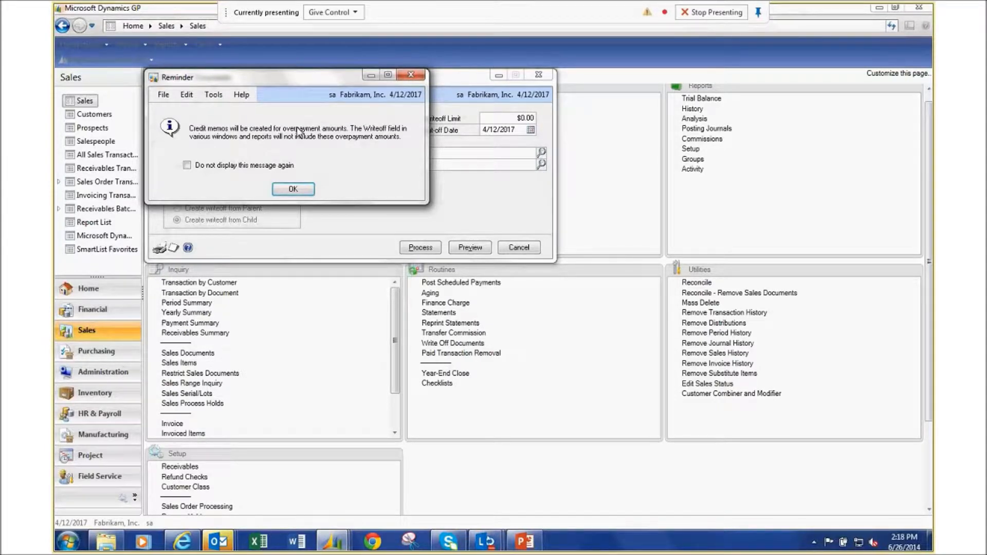
{"action": "left_click", "coordinate": [293, 190]}
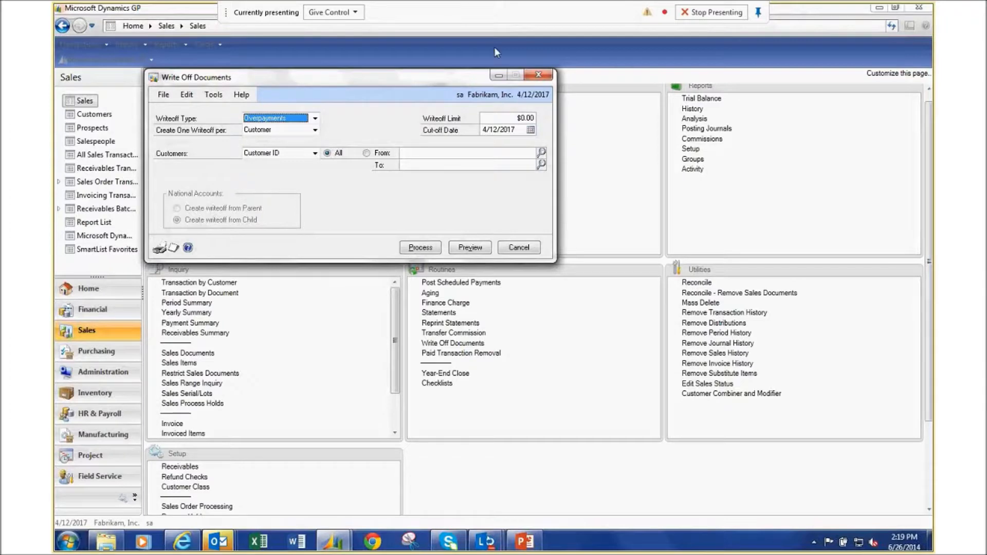
{"action": "left_click", "coordinate": [498, 77]}
{"action": "left_click", "coordinate": [436, 99]}
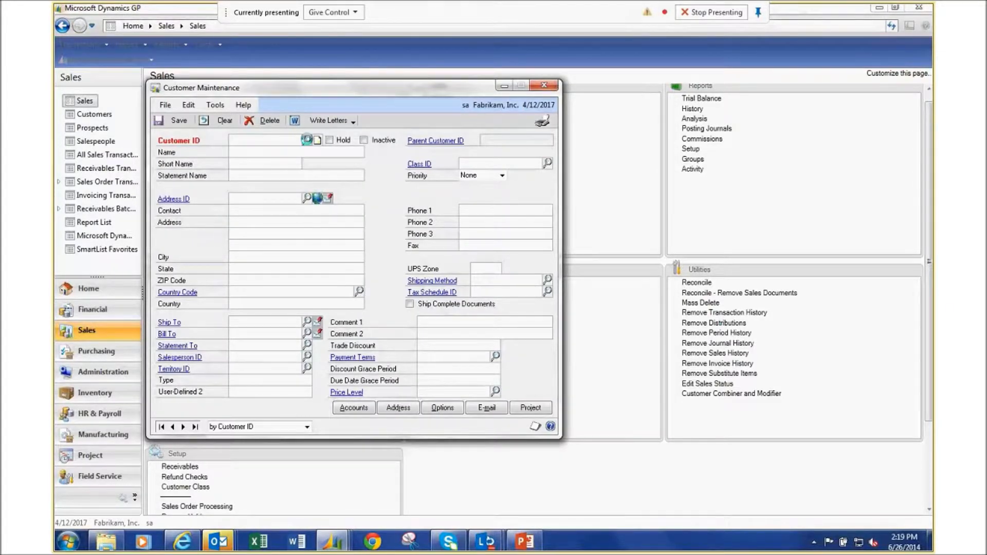
Load the first customer and check its $25.00 Maximum Writeoff in Options, then close both windows.
{"action": "left_click", "coordinate": [306, 139]}
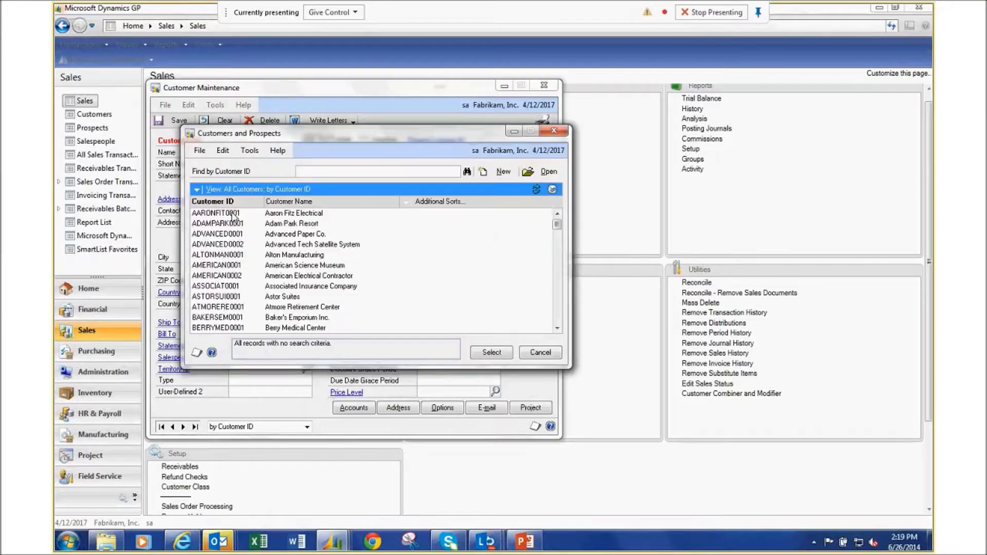
{"action": "double_click", "coordinate": [233, 214]}
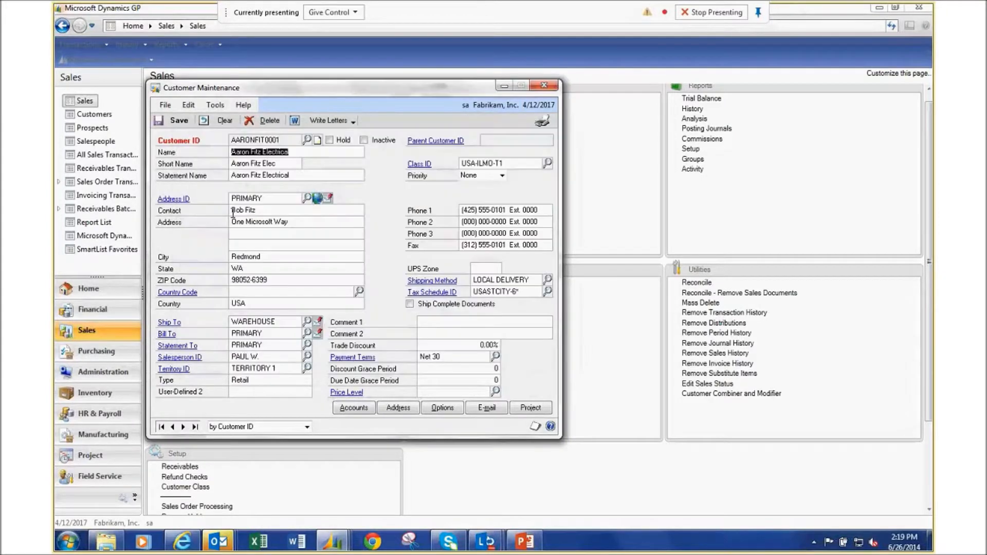
{"action": "left_click", "coordinate": [442, 408]}
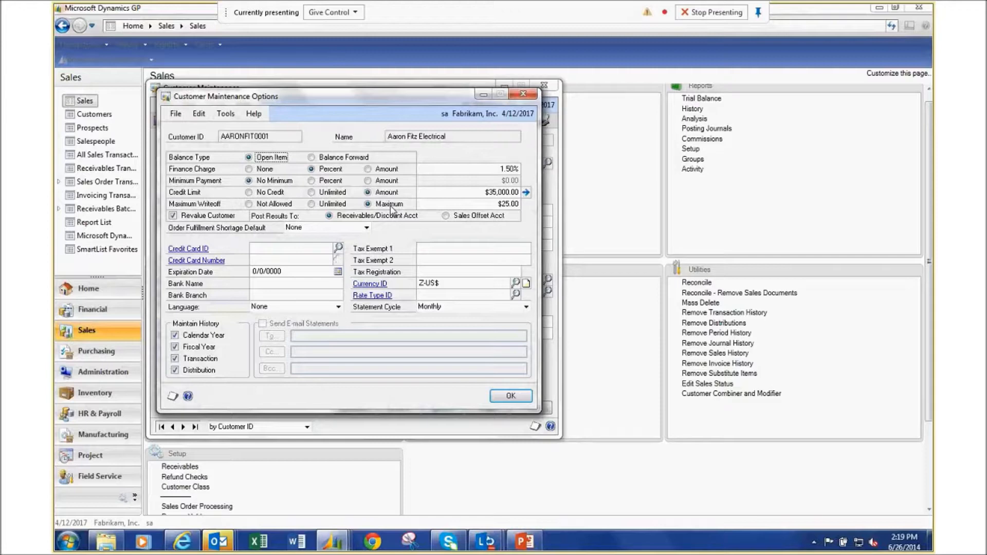
{"action": "left_click", "coordinate": [524, 94]}
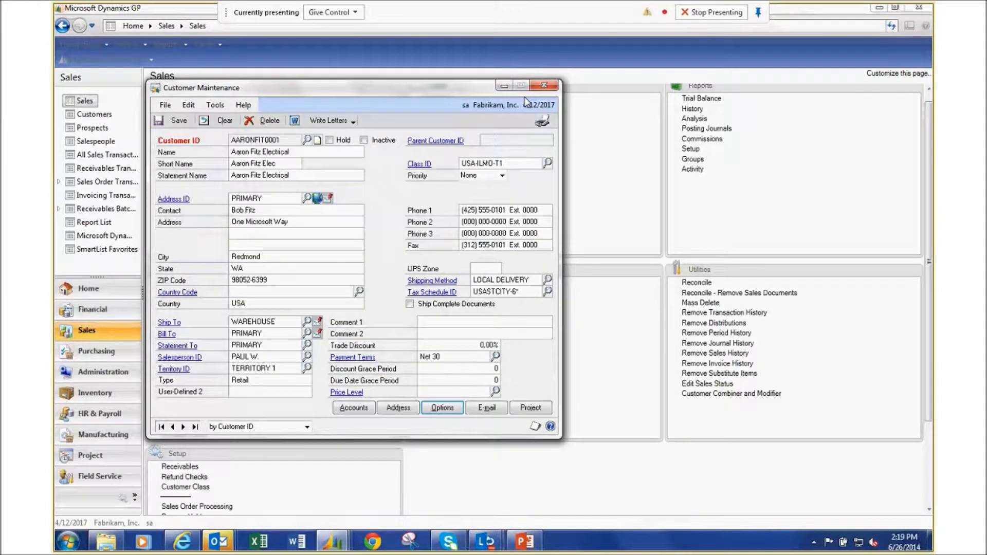
{"action": "left_click", "coordinate": [545, 85]}
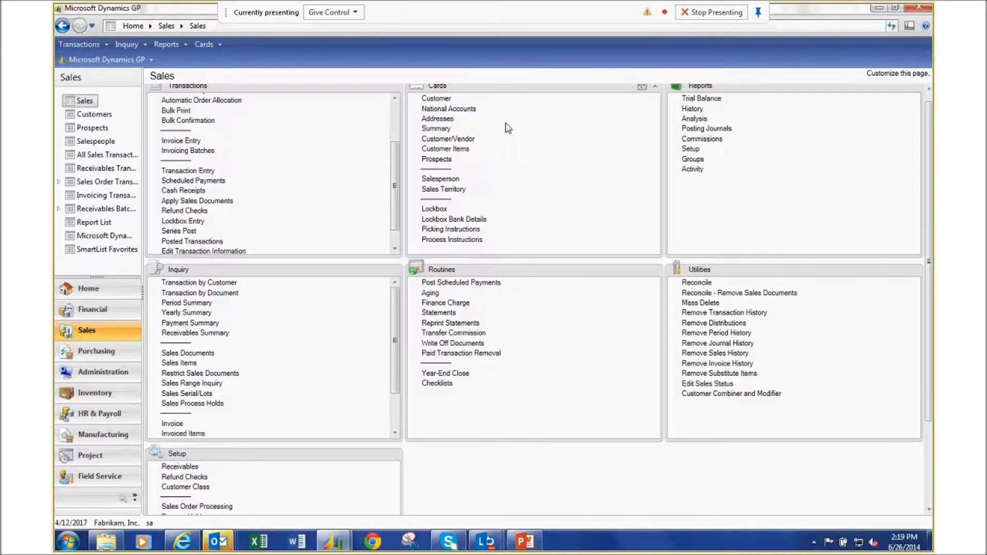
Restore Write Off Documents and list the customer selection choices: Customer ID, Name, Class ID, Type.
{"action": "left_click", "coordinate": [337, 543]}
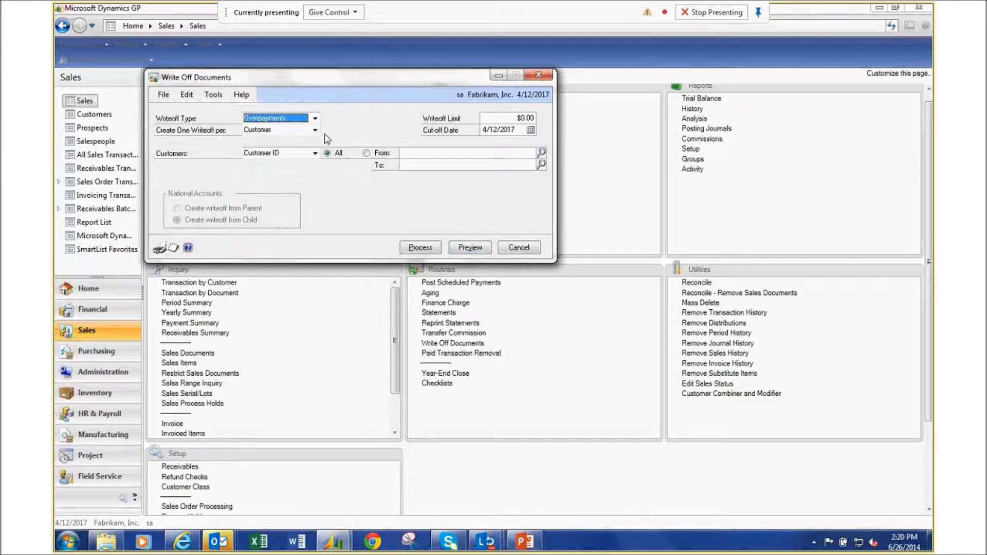
{"action": "left_click", "coordinate": [315, 153]}
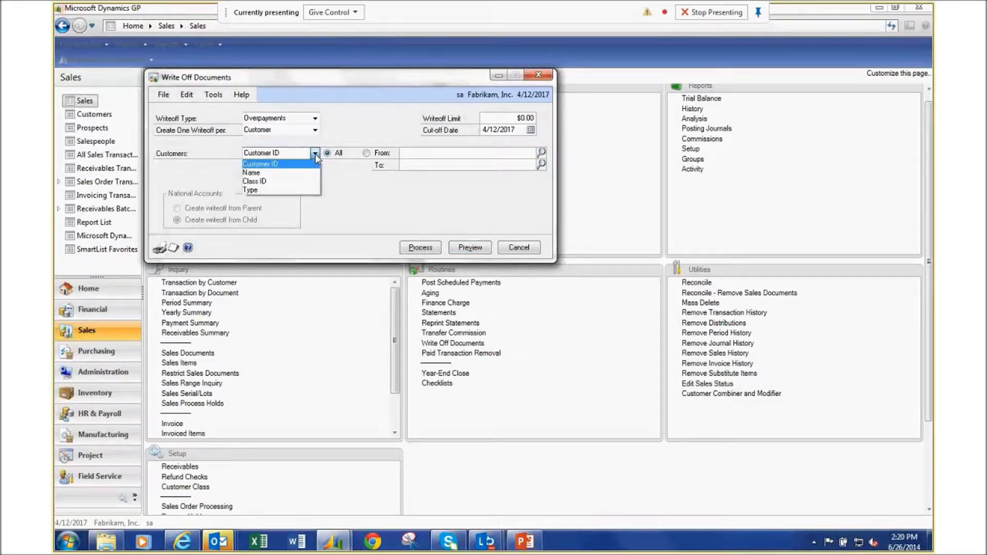
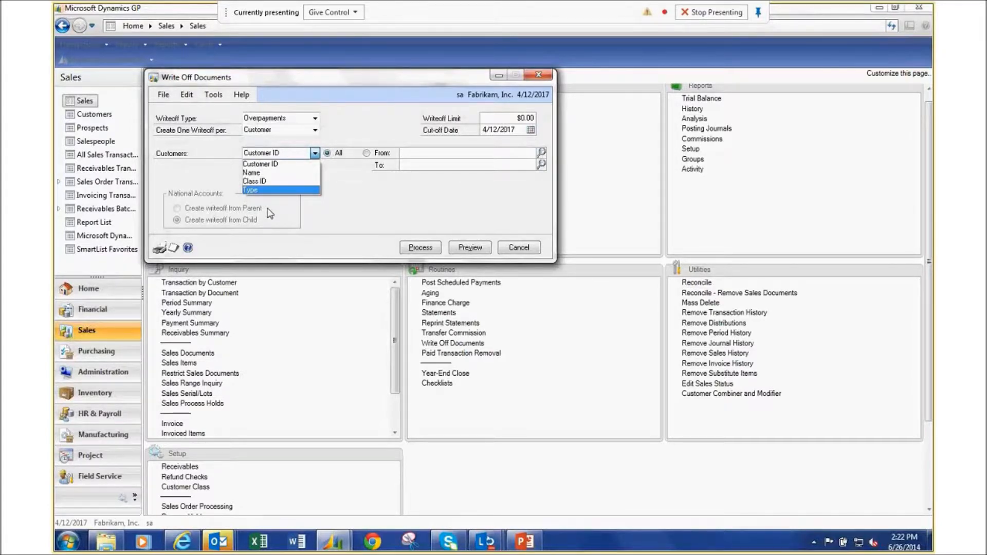
Cancel Write Off Documents without processing, then move to the Administration area.
{"action": "left_click", "coordinate": [539, 77]}
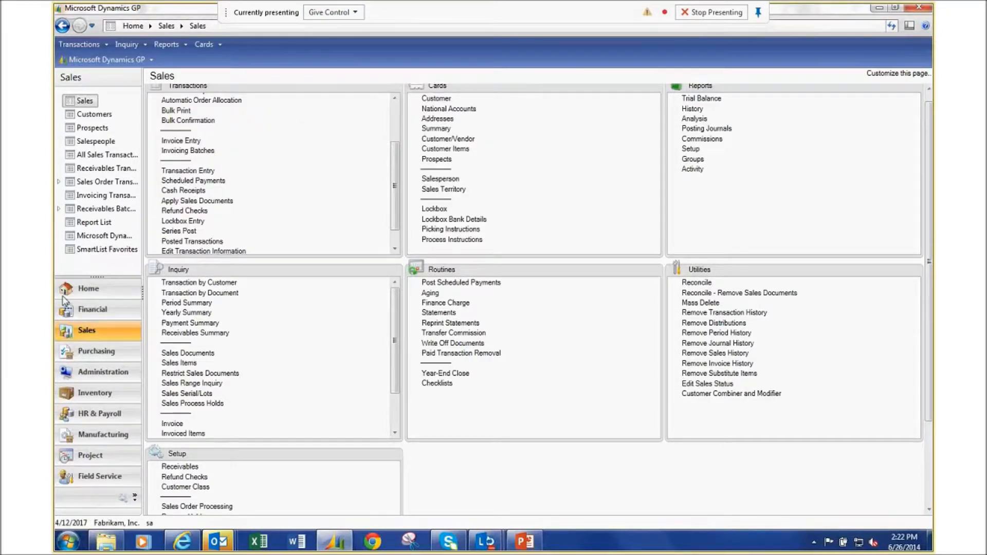
{"action": "left_click", "coordinate": [96, 373]}
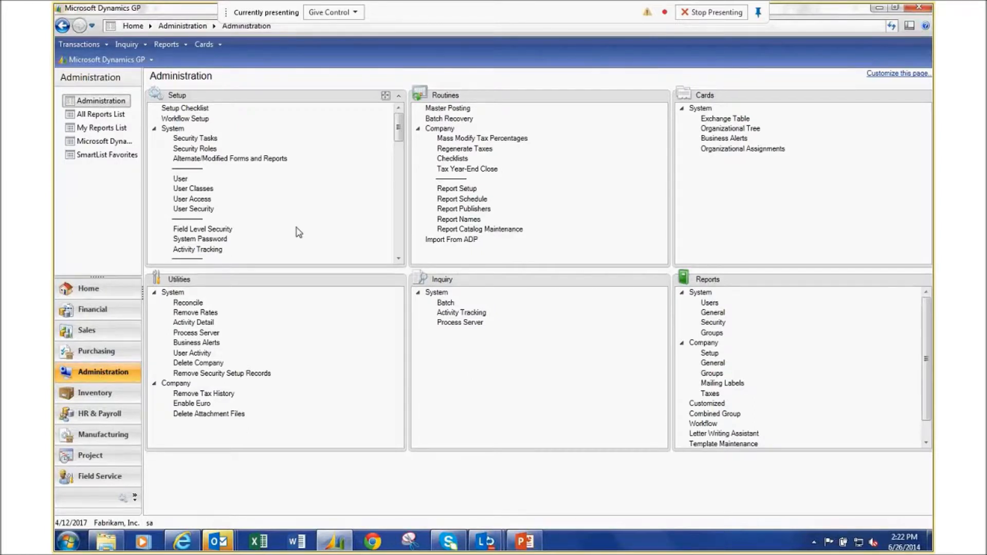
Bring up the Retail Credit card in Credit Card Setup, review it, and close it.
{"action": "left_click", "coordinate": [400, 240]}
{"action": "left_click", "coordinate": [399, 239]}
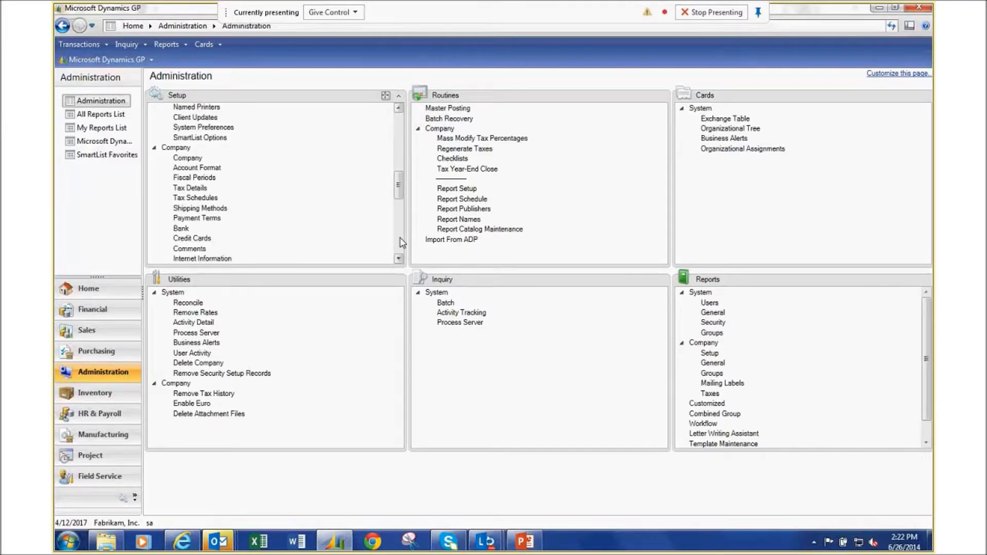
{"action": "left_click", "coordinate": [192, 239]}
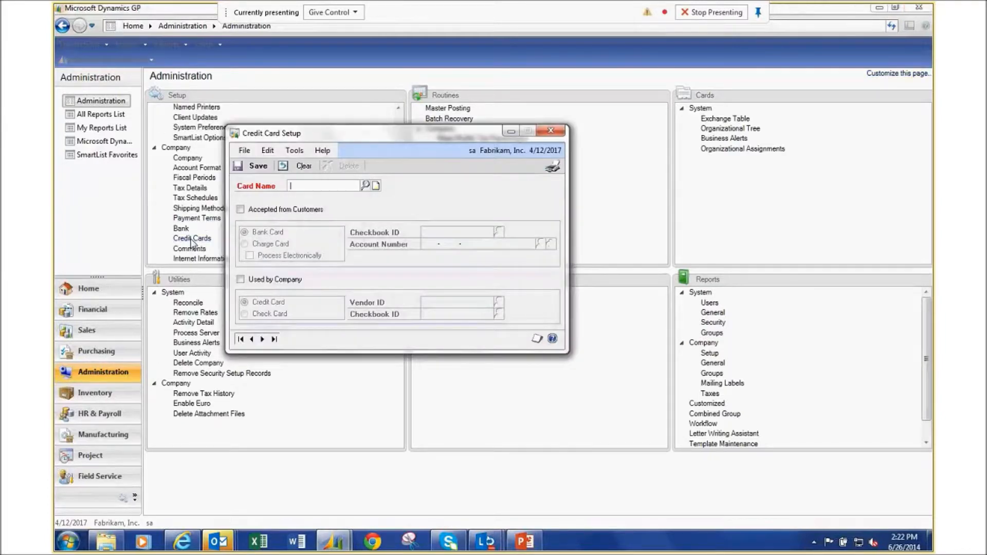
{"action": "left_click", "coordinate": [364, 184]}
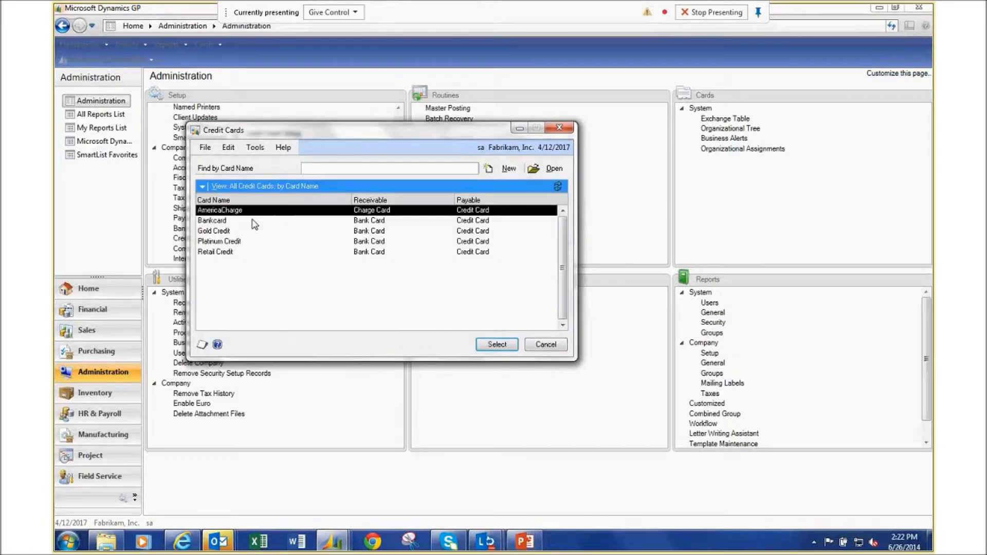
{"action": "double_click", "coordinate": [262, 251]}
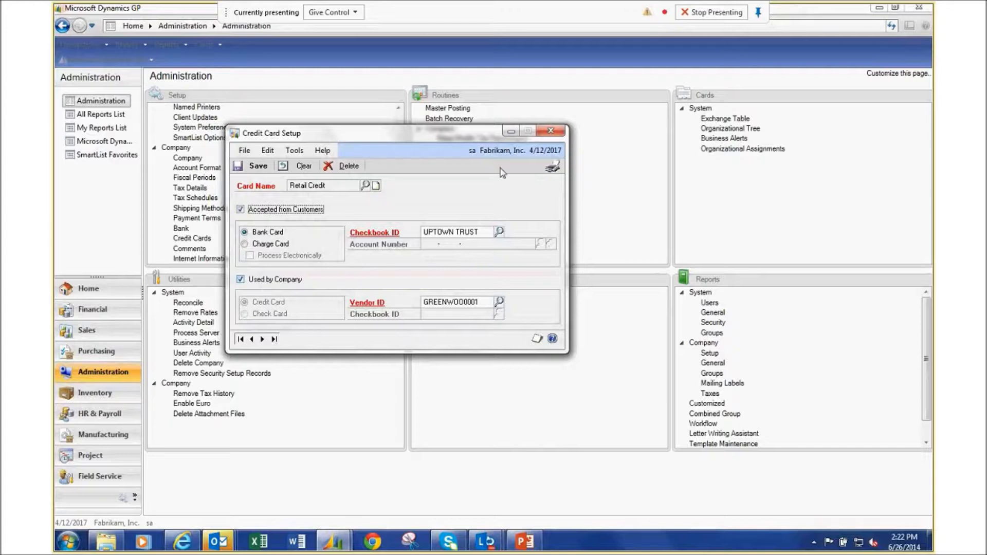
{"action": "left_click", "coordinate": [596, 183]}
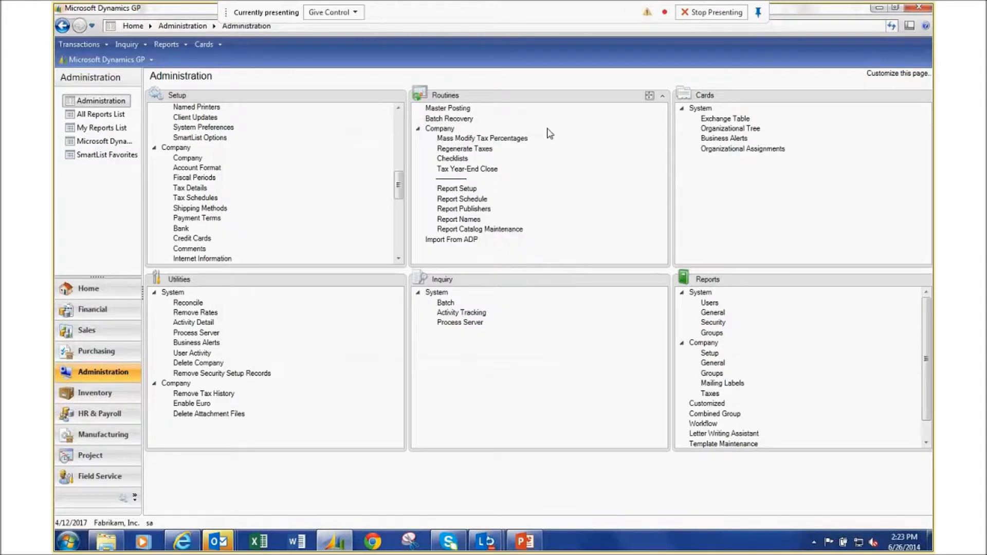
Start a new Sales cash receipt as a Credit Card payment and list the credit cards.
{"action": "left_click", "coordinate": [87, 334]}
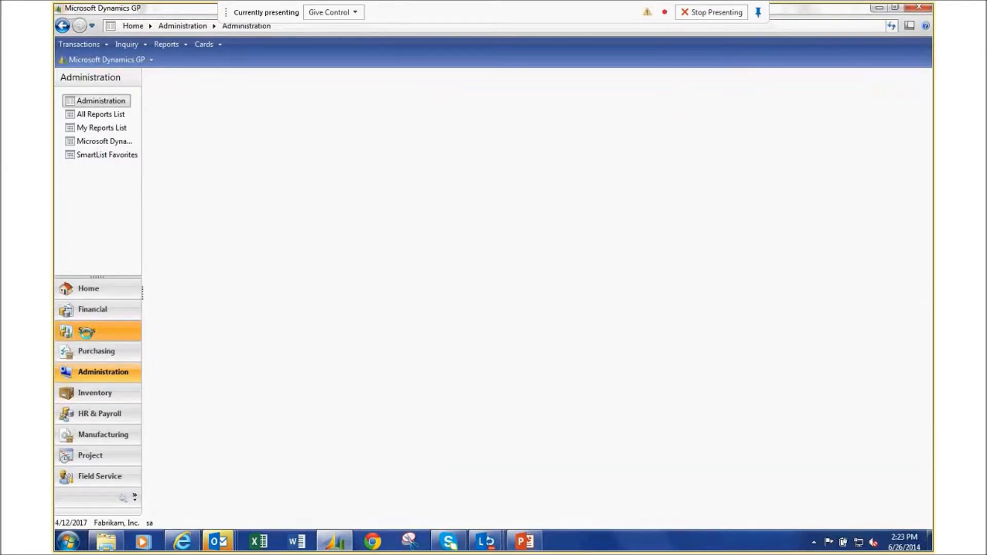
{"action": "scroll", "coordinate": [319, 221], "scroll_direction": "down", "scroll_amount": 3}
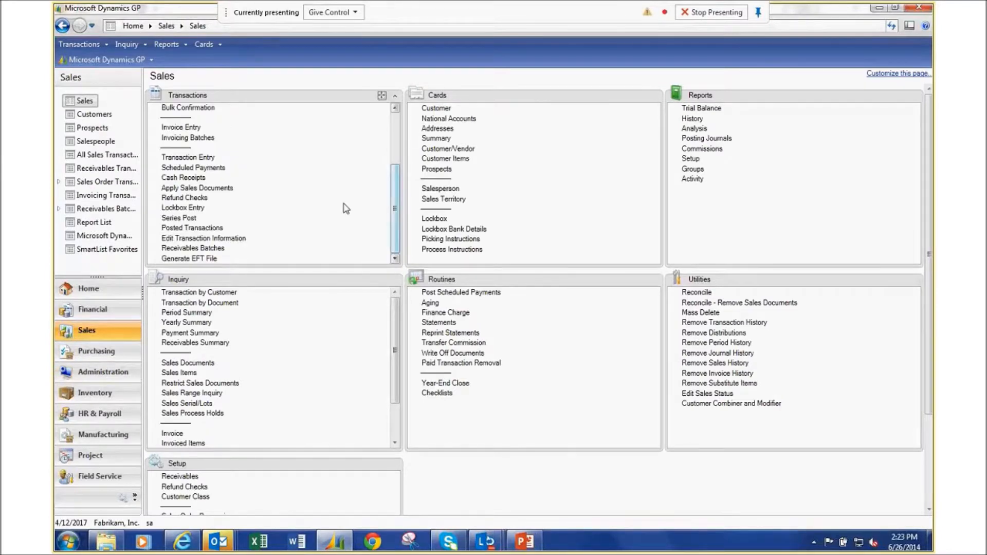
{"action": "left_click", "coordinate": [185, 178]}
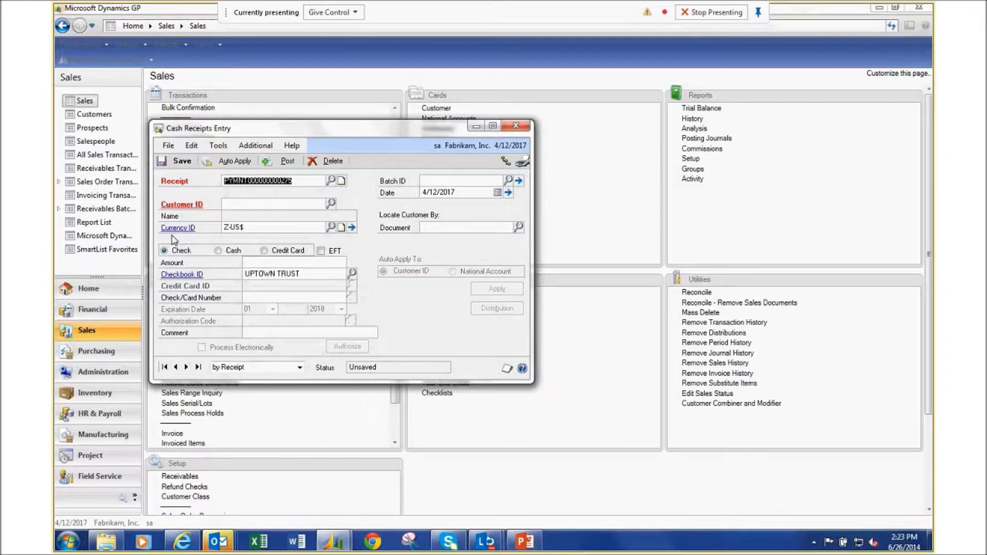
{"action": "left_click", "coordinate": [280, 251]}
{"action": "left_click", "coordinate": [352, 284]}
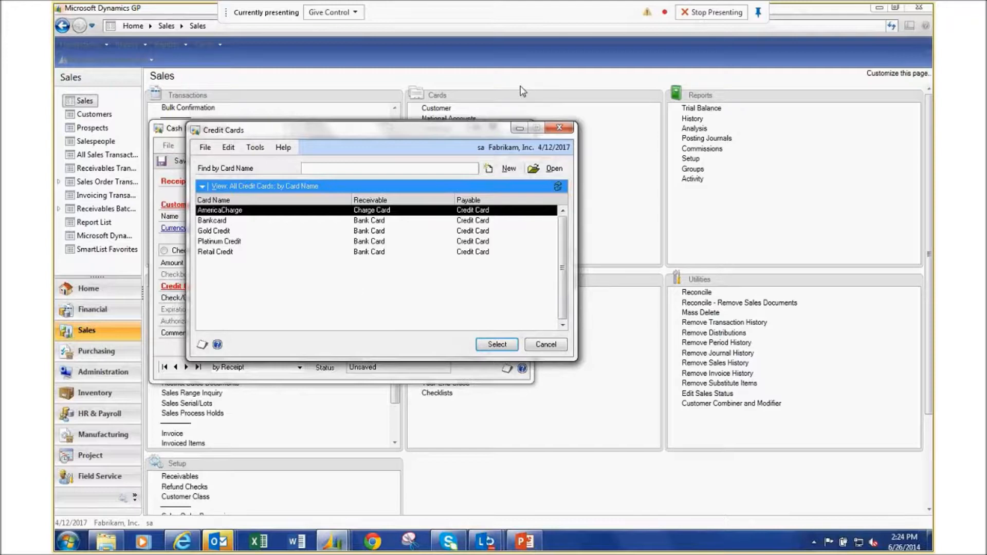
Close the credit card list without choosing and delete the unsaved cash receipt.
{"action": "left_click", "coordinate": [560, 130]}
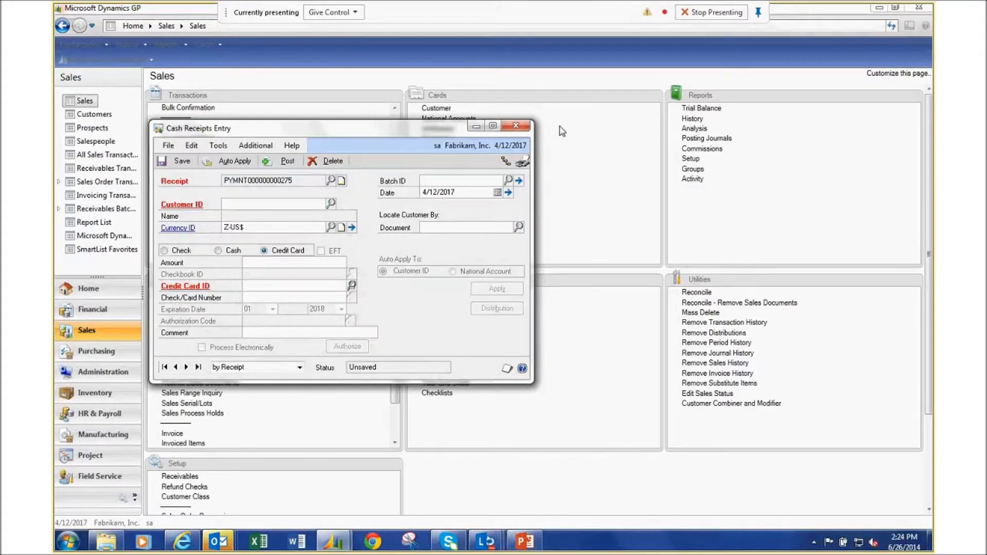
{"action": "left_click", "coordinate": [514, 127]}
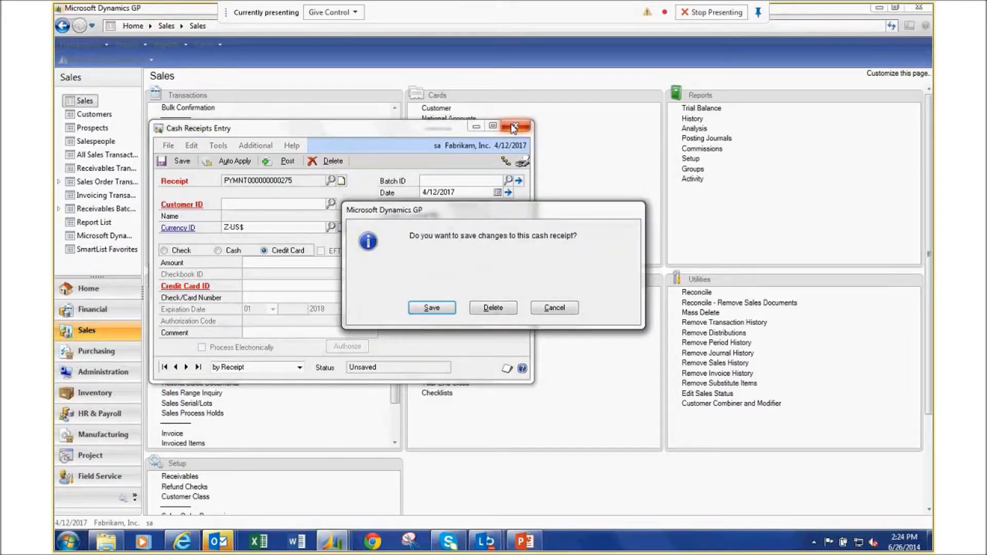
{"action": "left_click", "coordinate": [494, 308]}
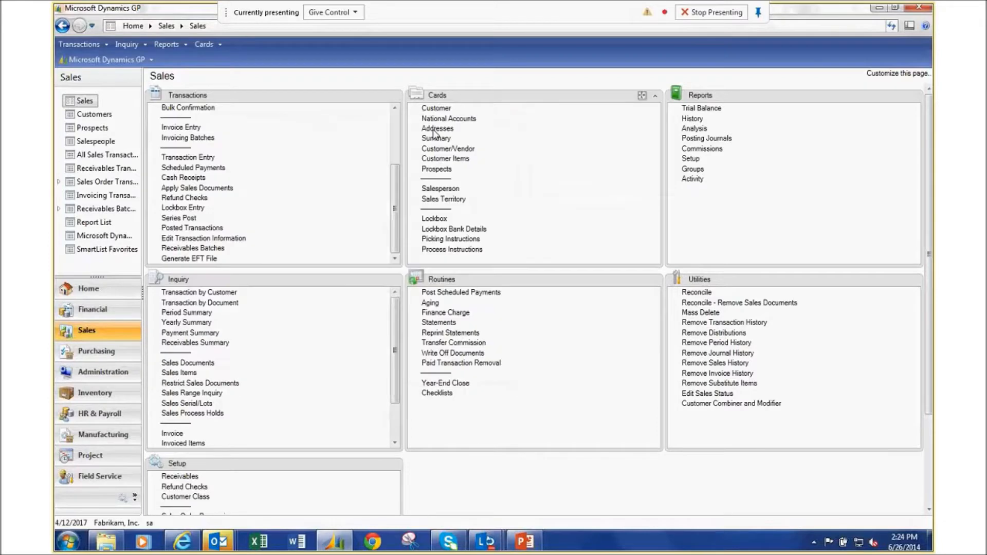
Show the Financial area page with its transactions, cards, reports, inquiry and setup lists.
{"action": "left_click", "coordinate": [121, 307]}
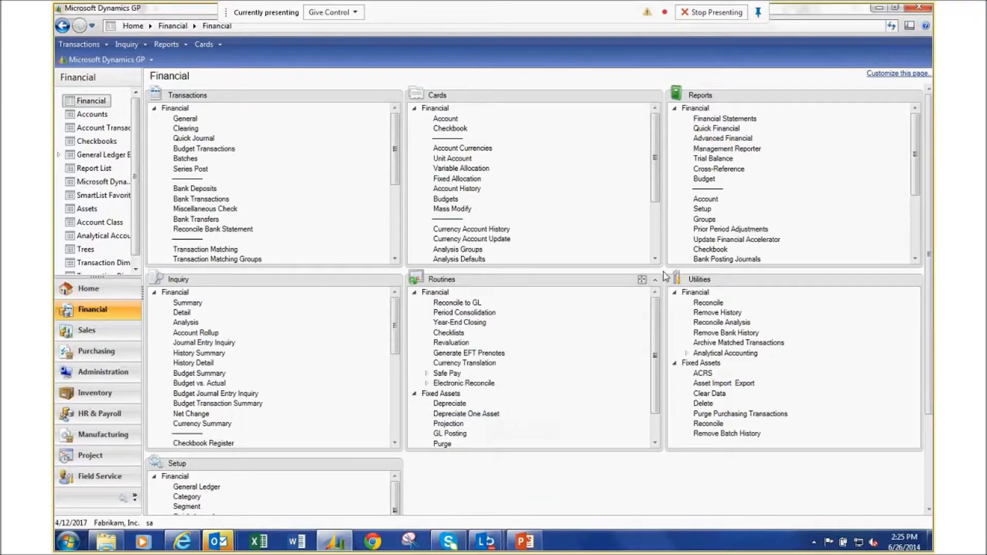
Open EFT File Format Maintenance, find no saved formats, then reopen it and list format types.
{"action": "scroll", "coordinate": [658, 244], "scroll_direction": "down", "scroll_amount": 3}
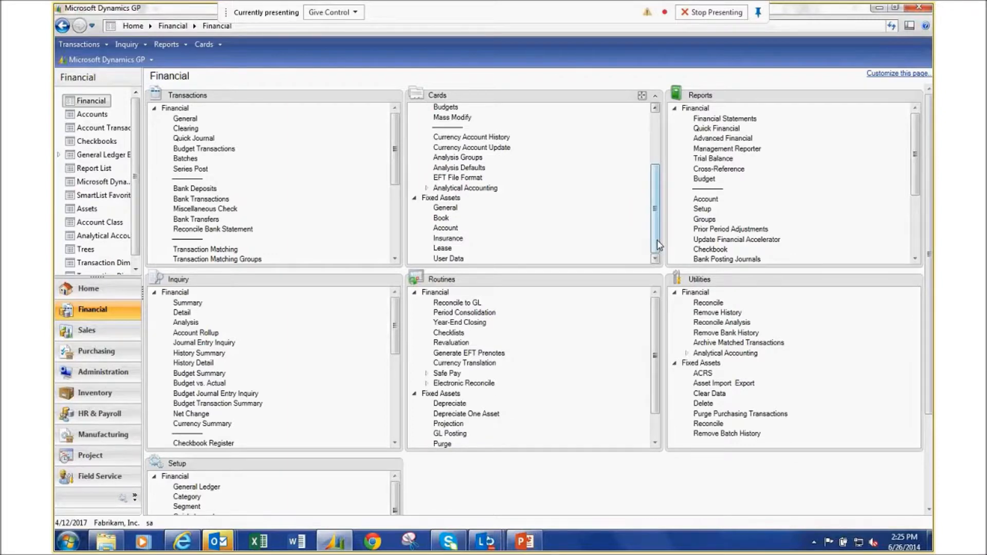
{"action": "left_click", "coordinate": [457, 178]}
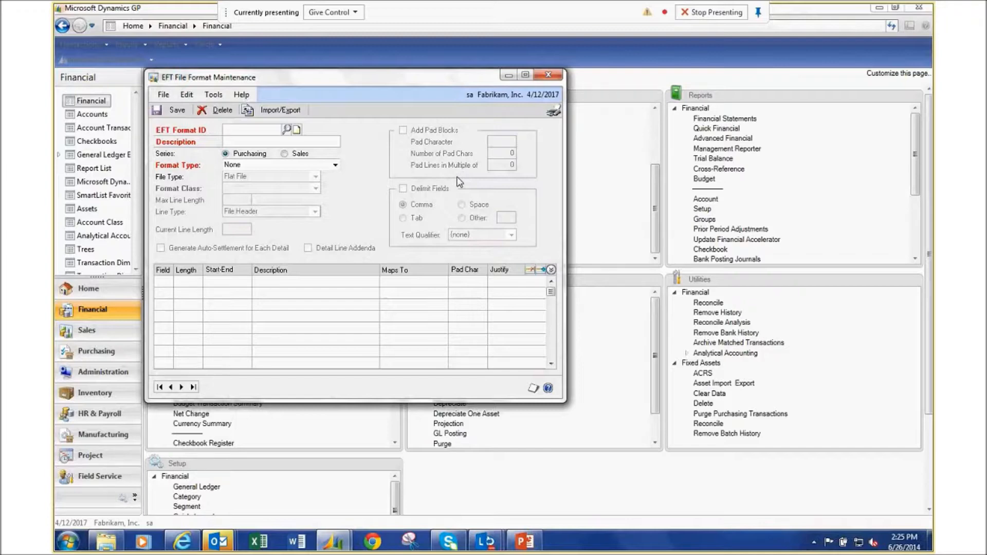
{"action": "left_click", "coordinate": [286, 131]}
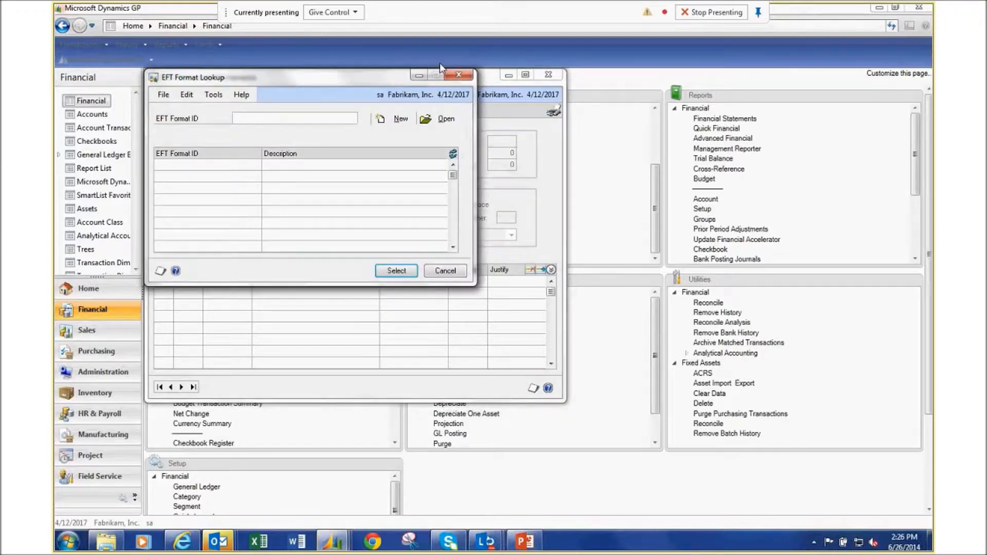
{"action": "left_click", "coordinate": [469, 78]}
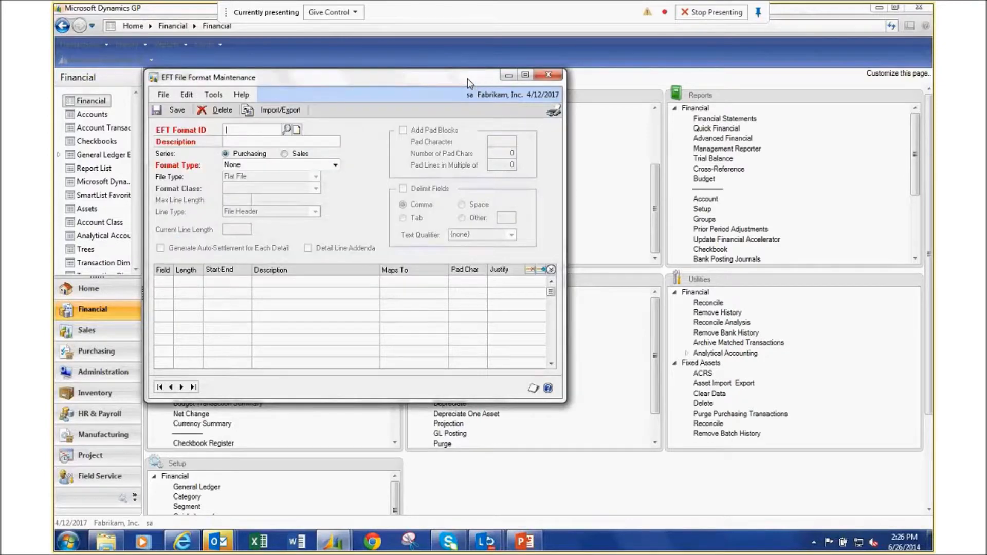
{"action": "left_click", "coordinate": [548, 76]}
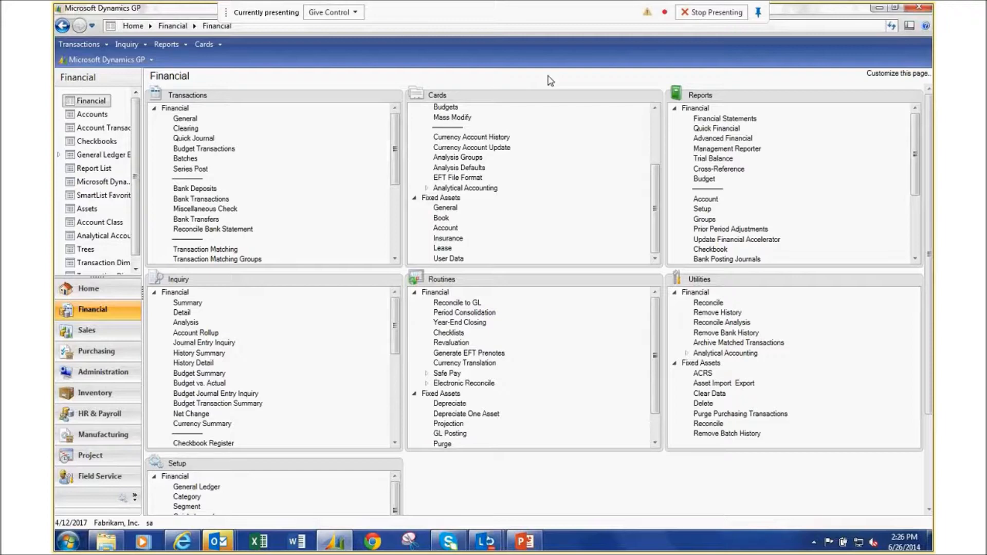
{"action": "left_click", "coordinate": [451, 179]}
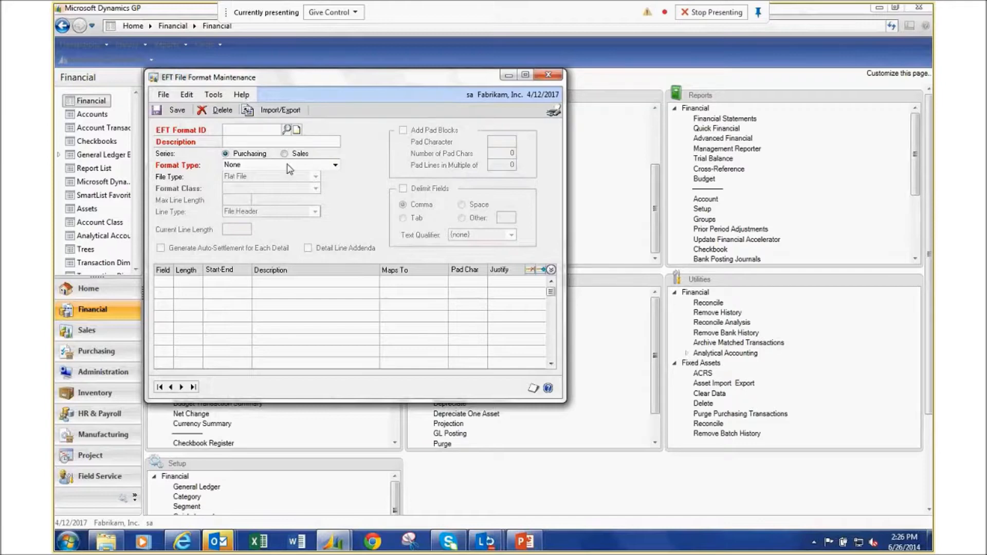
{"action": "left_click", "coordinate": [335, 165]}
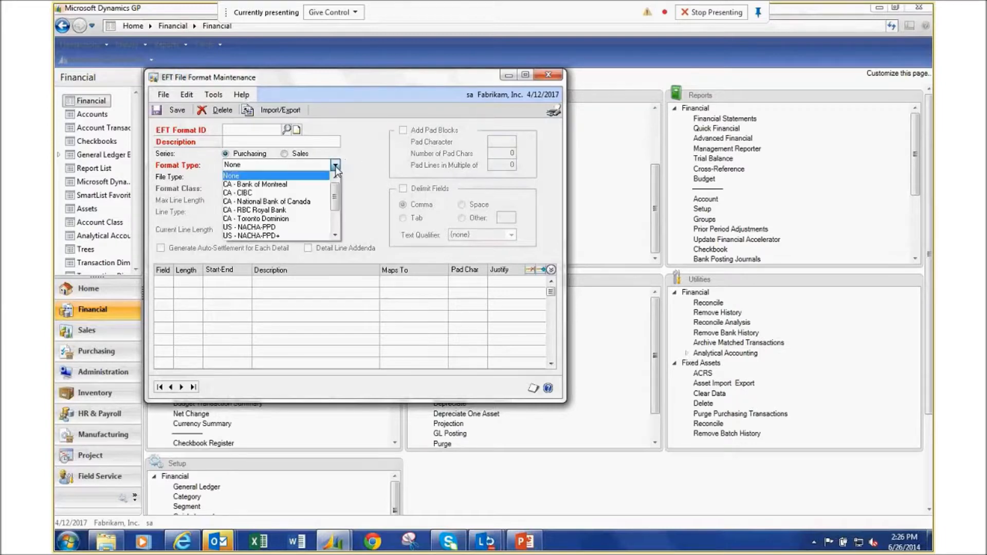
Create EFT format ID 1 using the US - NACHA-PPD+ format type.
{"action": "left_click", "coordinate": [242, 236]}
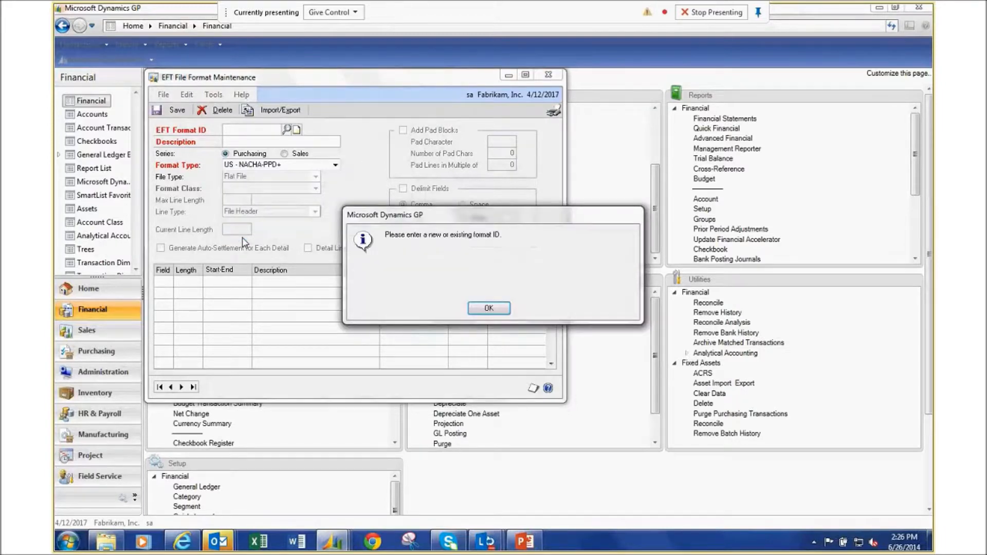
{"action": "left_click", "coordinate": [481, 308]}
{"action": "type", "text": "1"}
{"action": "key", "text": "Tab"}
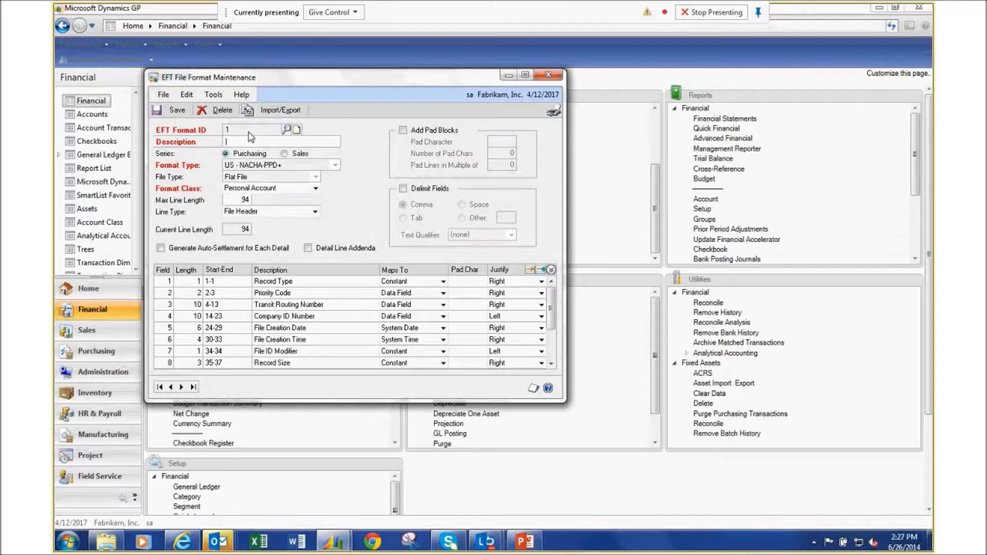
Delete EFT format 1 and close the EFT File Format Maintenance window.
{"action": "left_click", "coordinate": [218, 112]}
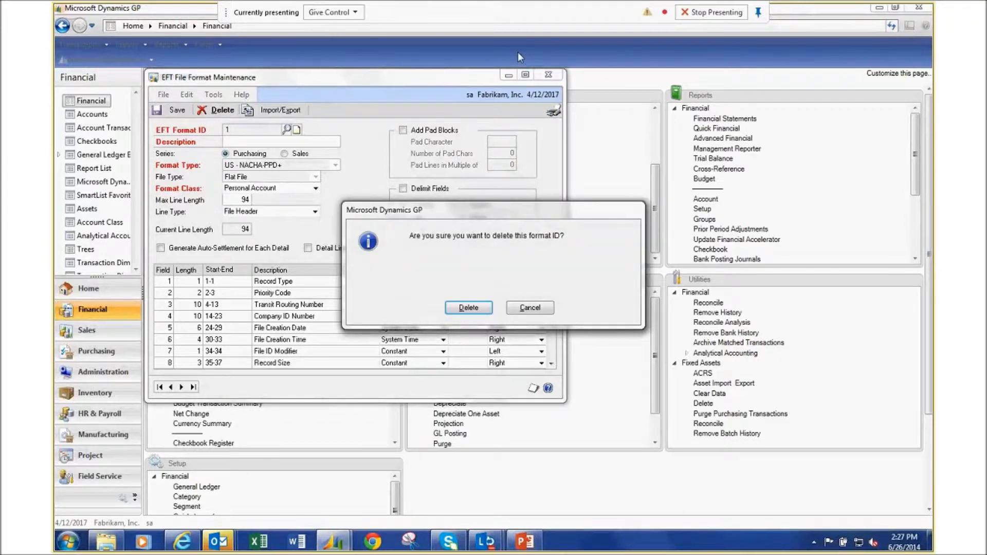
{"action": "left_click", "coordinate": [468, 307]}
{"action": "left_click", "coordinate": [548, 75]}
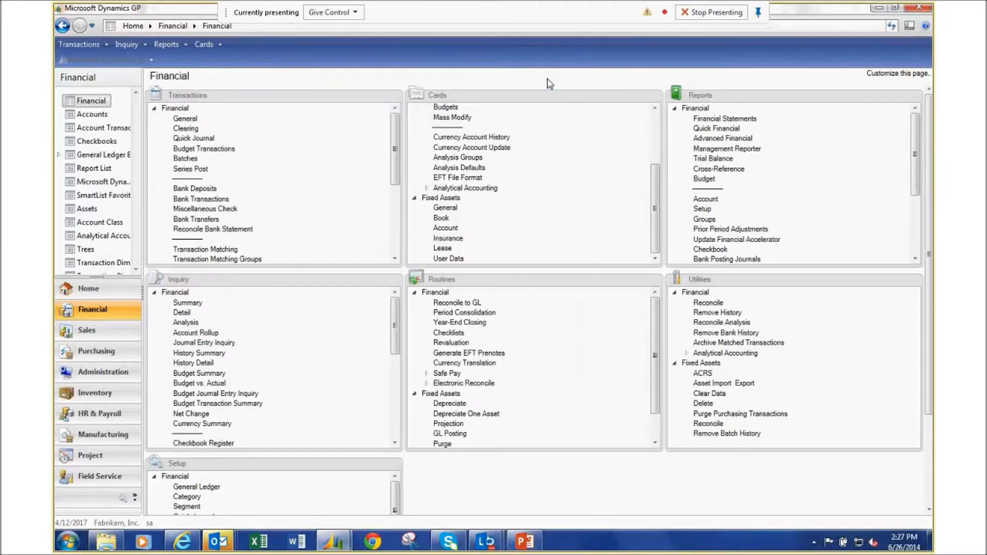
Enter a $100.00 cash receipt for the first customer sorted by Customer ID.
{"action": "left_click", "coordinate": [87, 332]}
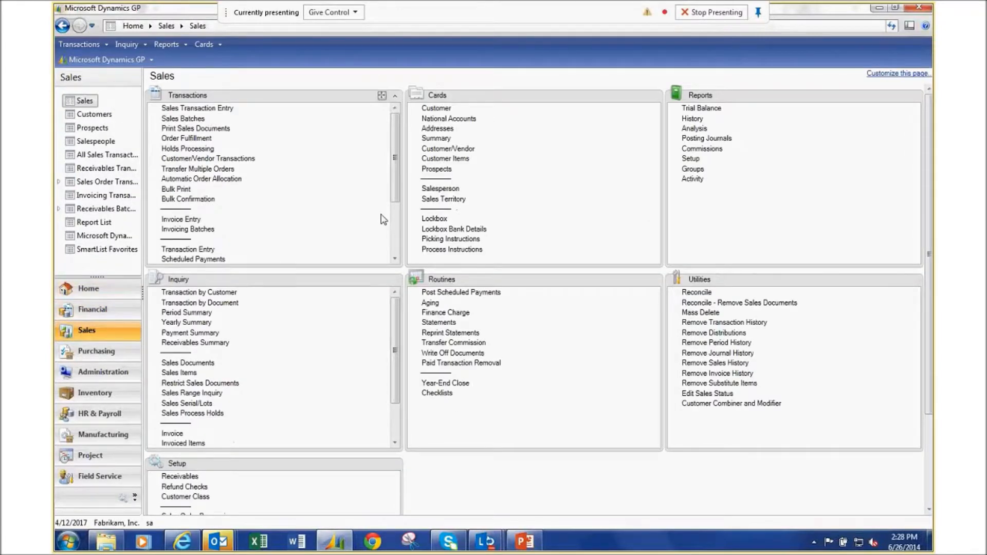
{"action": "scroll", "coordinate": [383, 220], "scroll_direction": "down", "scroll_amount": 3}
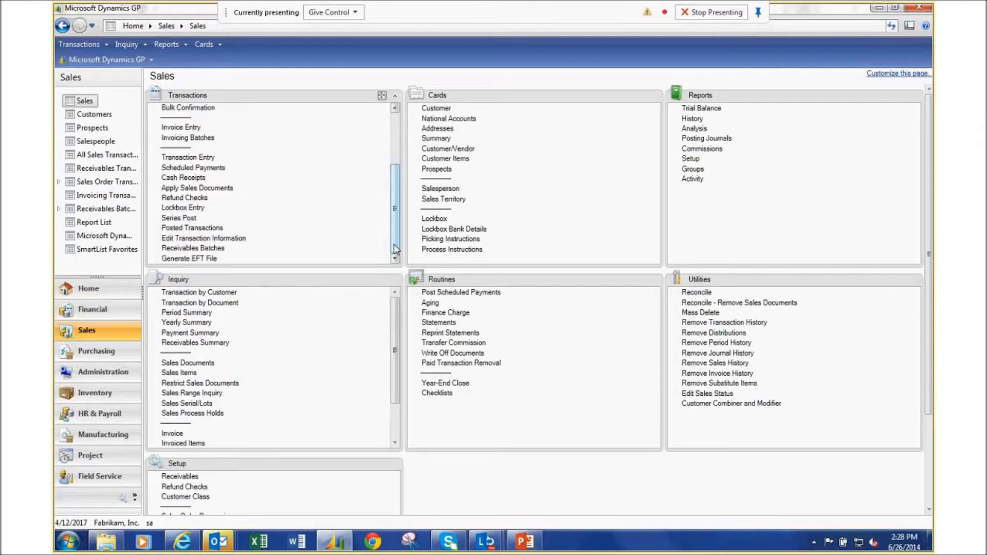
{"action": "left_click", "coordinate": [181, 180]}
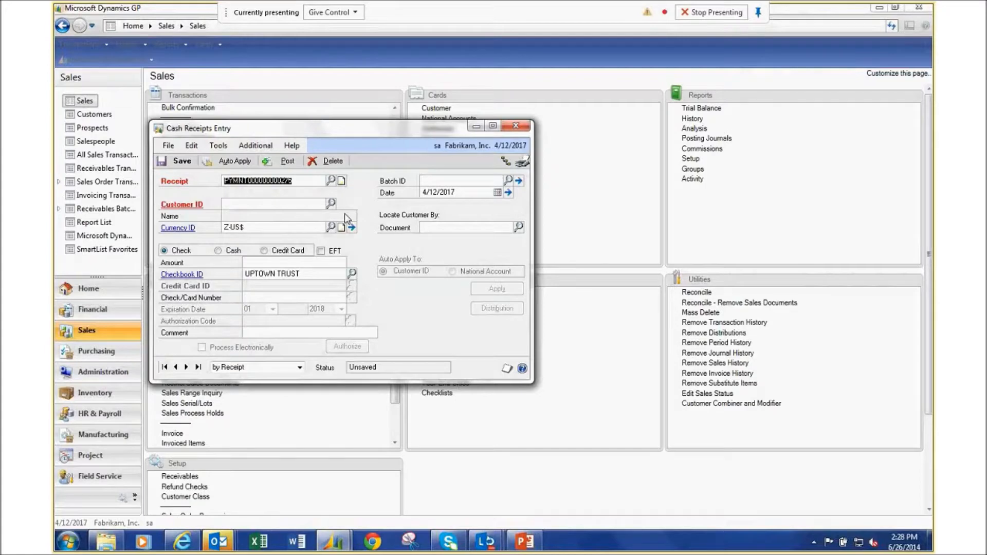
{"action": "left_click", "coordinate": [330, 203]}
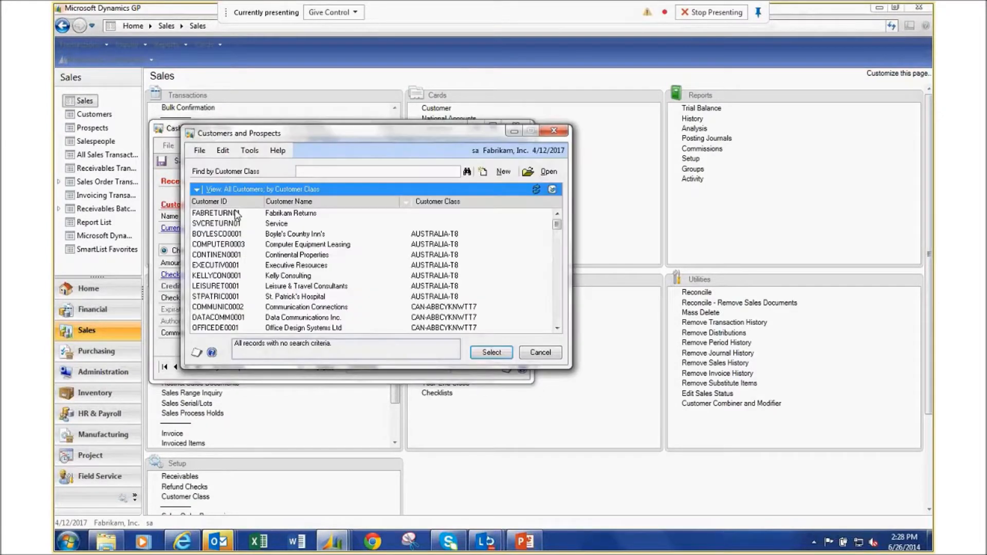
{"action": "left_click", "coordinate": [213, 202]}
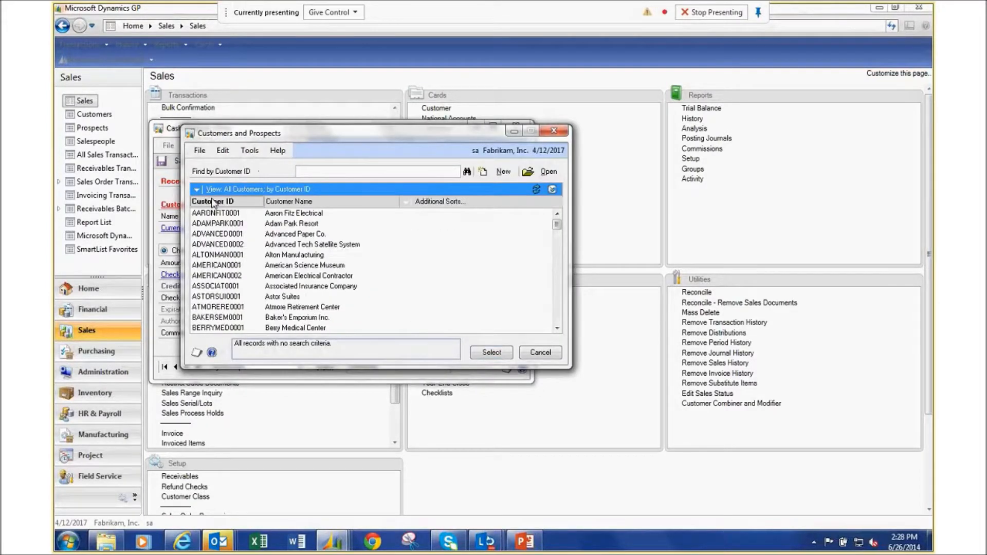
{"action": "double_click", "coordinate": [220, 214]}
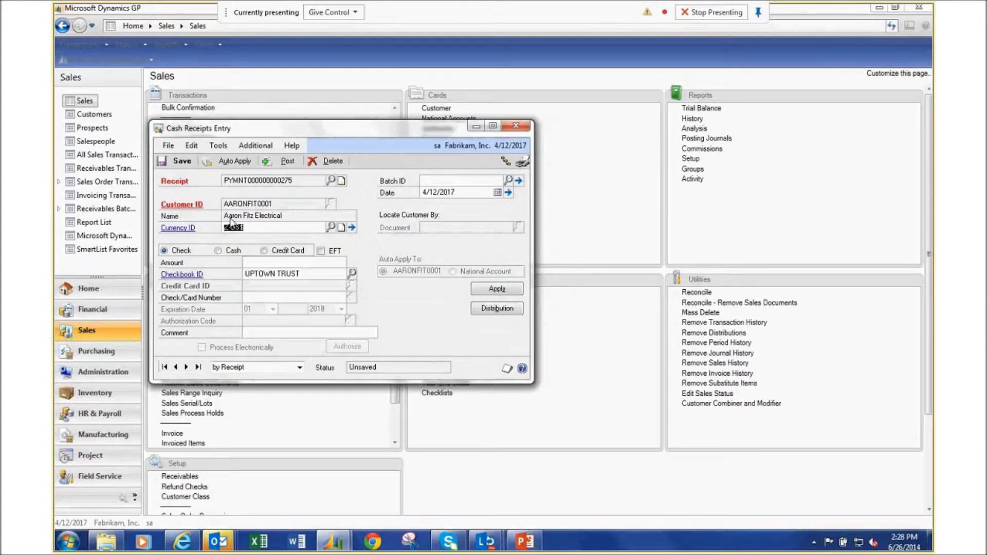
{"action": "left_click", "coordinate": [322, 262]}
{"action": "type", "text": "100"}
{"action": "key", "text": "Tab"}
Show the customer's invoices one line each in Apply Sales Documents, browse its menus, and open Find.
{"action": "left_click", "coordinate": [497, 288]}
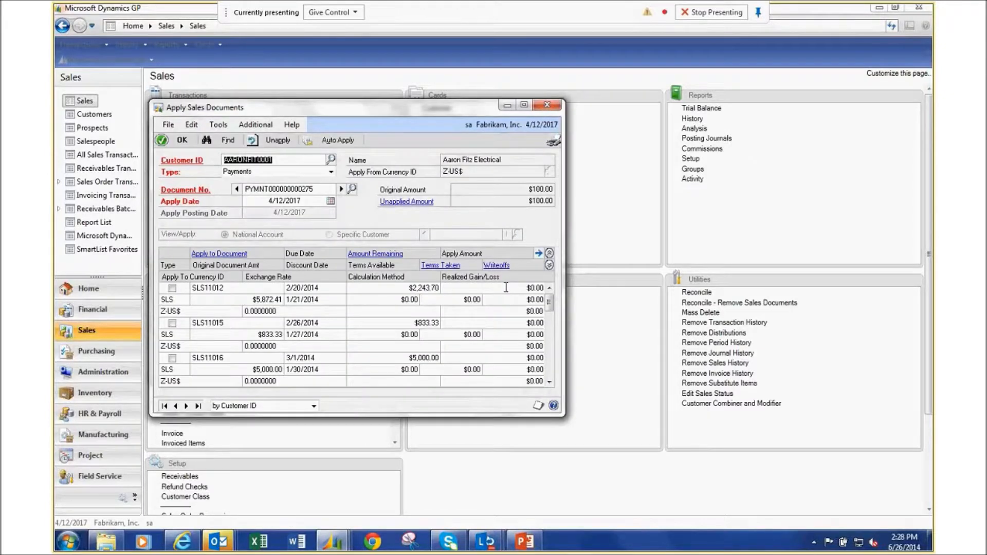
{"action": "left_click", "coordinate": [550, 253]}
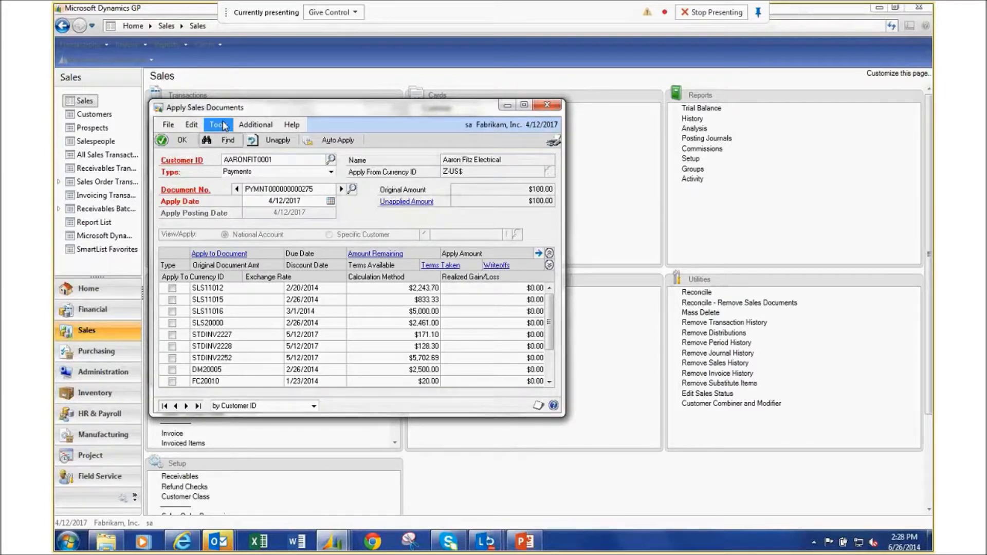
{"action": "left_click", "coordinate": [265, 125]}
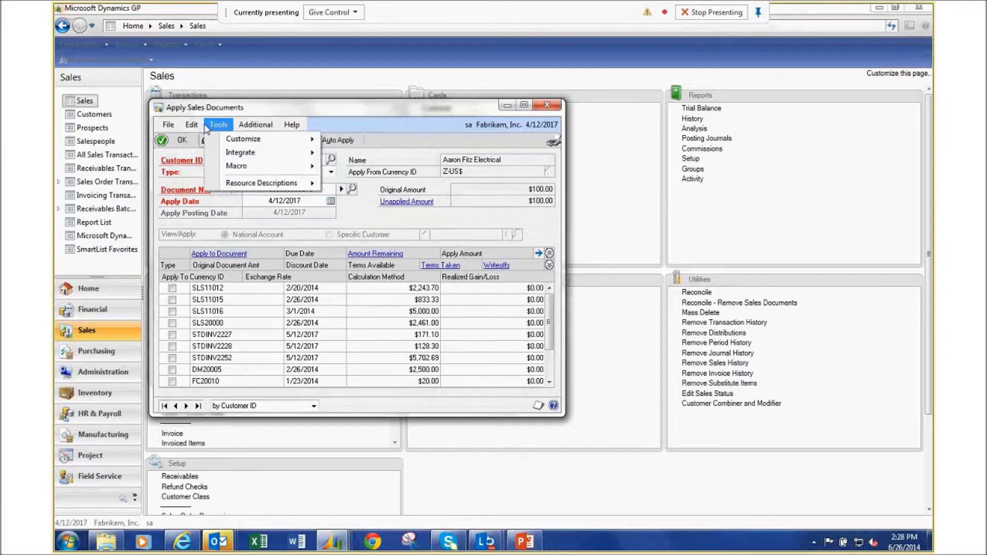
{"action": "mouse_move", "coordinate": [199, 129]}
{"action": "mouse_move", "coordinate": [292, 125]}
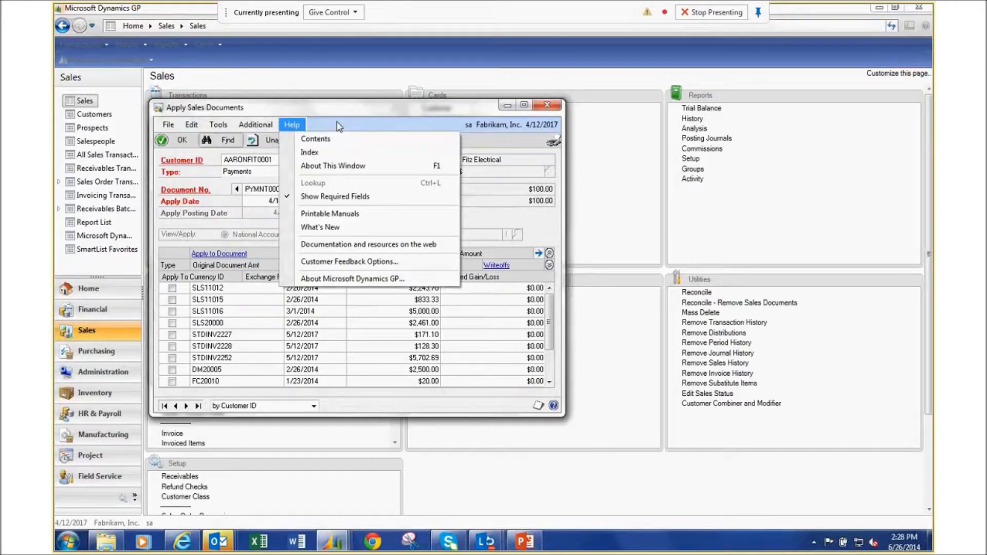
{"action": "left_click", "coordinate": [400, 133]}
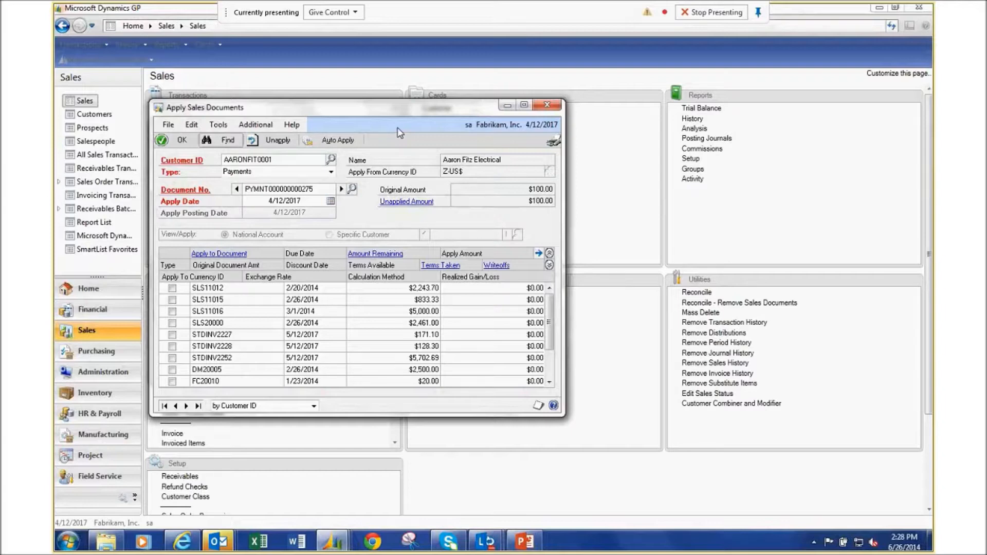
{"action": "left_click", "coordinate": [222, 140]}
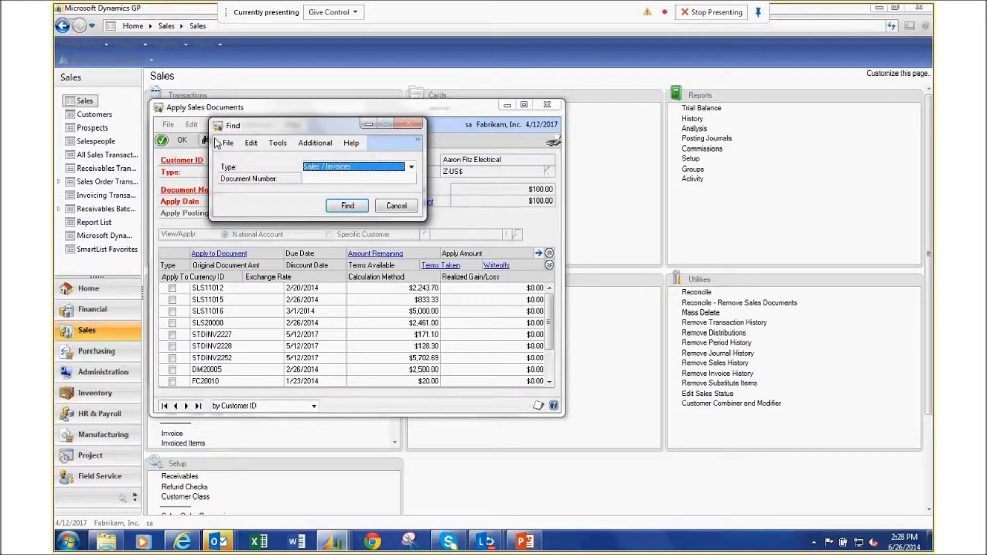
{"action": "left_click", "coordinate": [406, 167]}
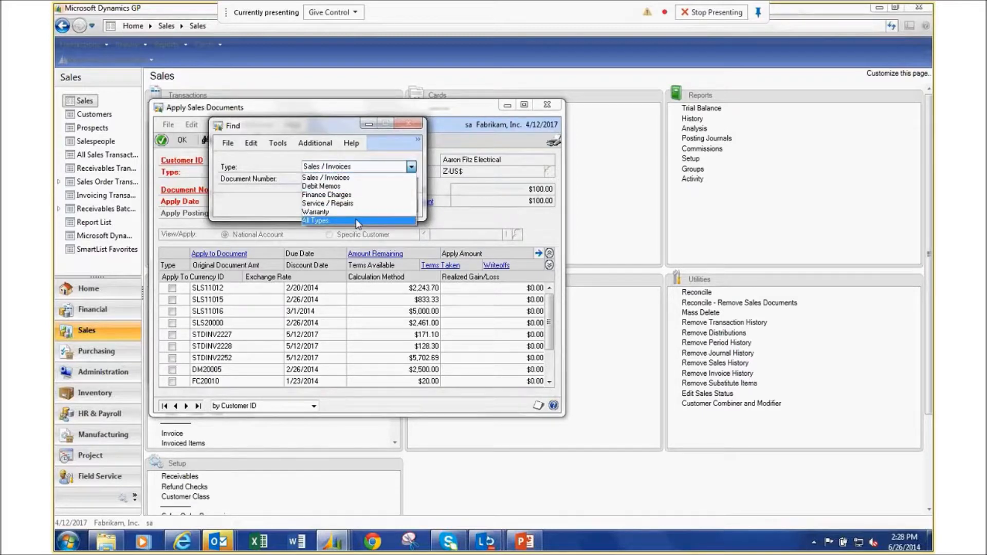
{"action": "left_click", "coordinate": [351, 177]}
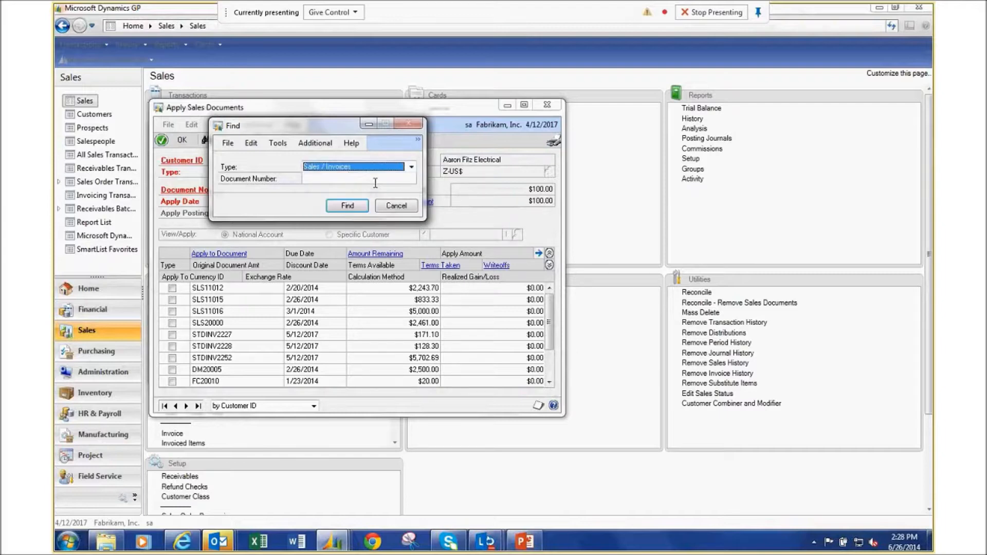
{"action": "left_click", "coordinate": [403, 208]}
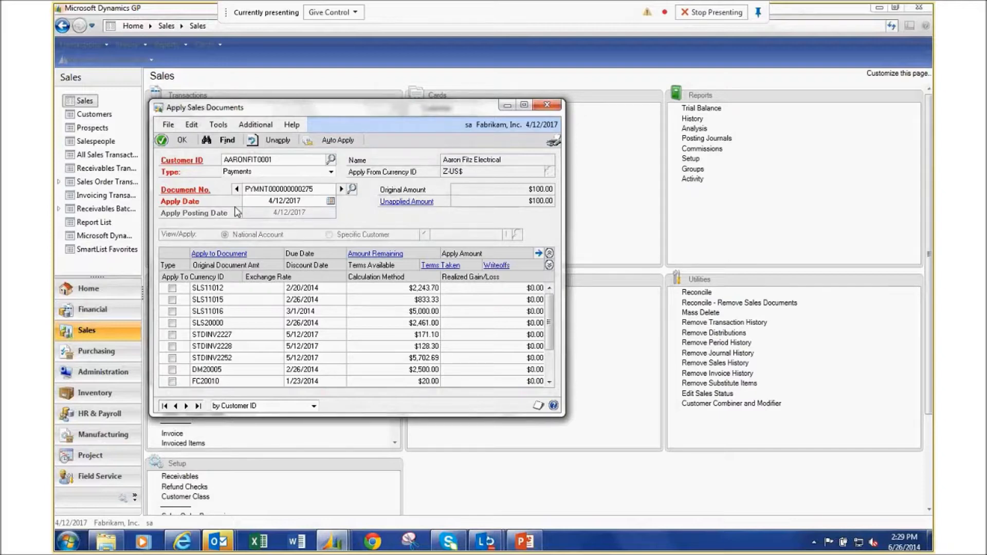
{"action": "left_click", "coordinate": [221, 140]}
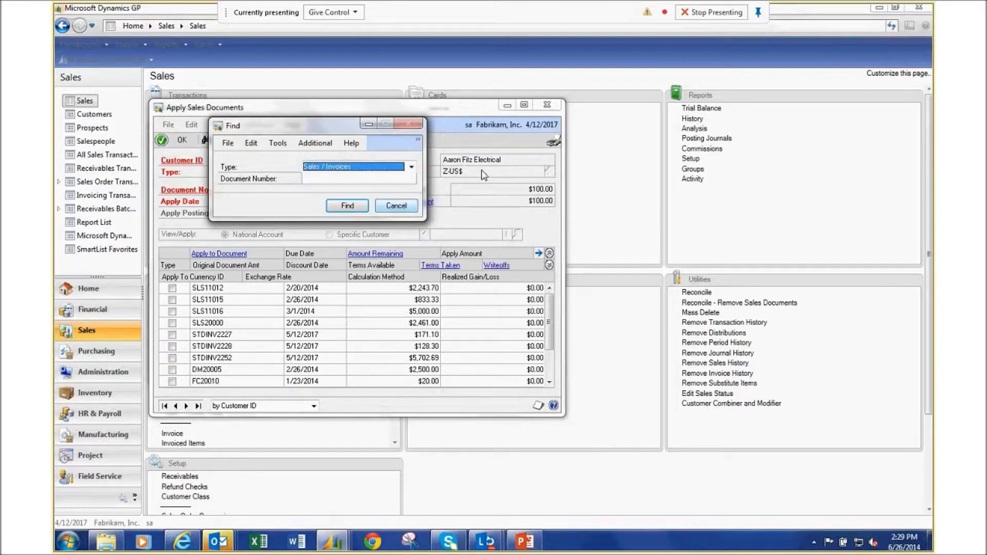
{"action": "left_click", "coordinate": [412, 167]}
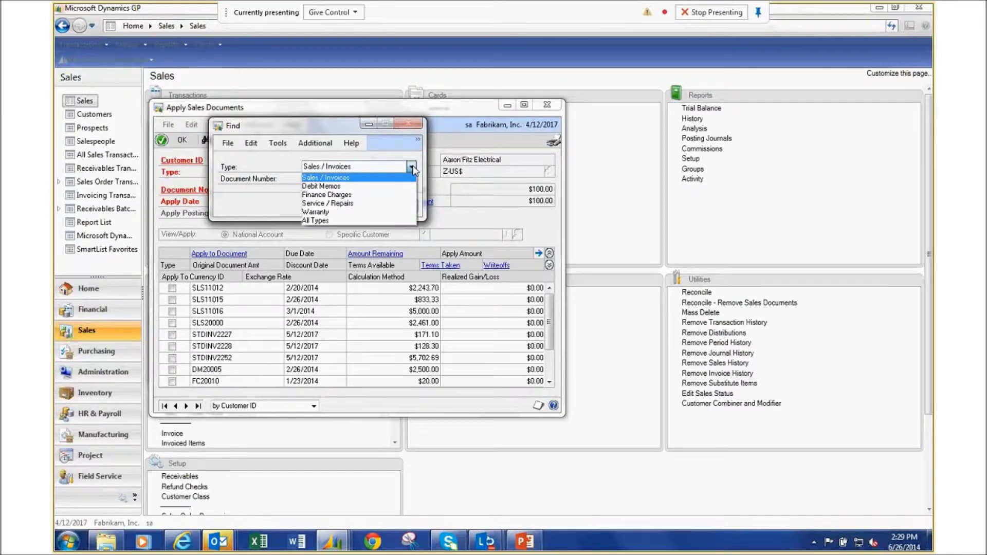
{"action": "left_click", "coordinate": [380, 227]}
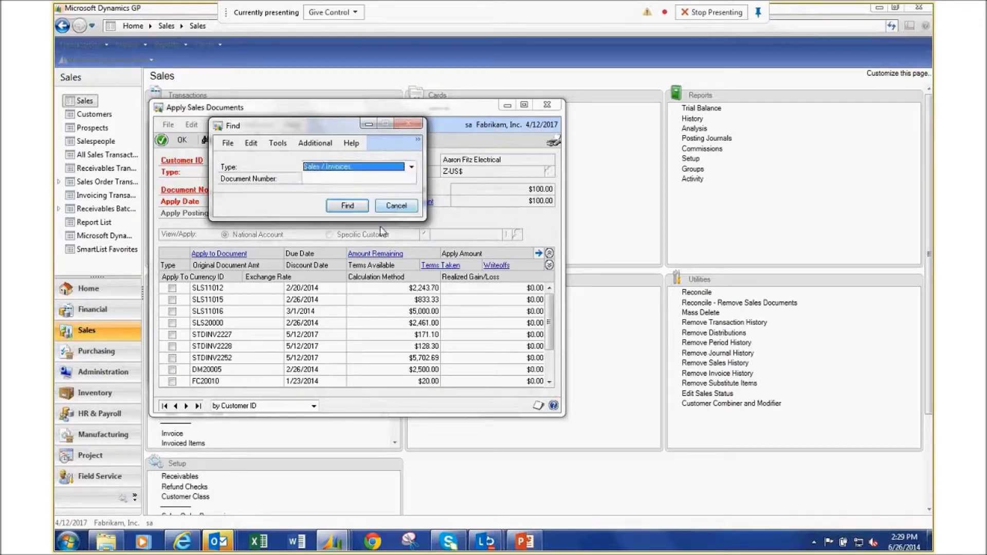
{"action": "left_click", "coordinate": [410, 164]}
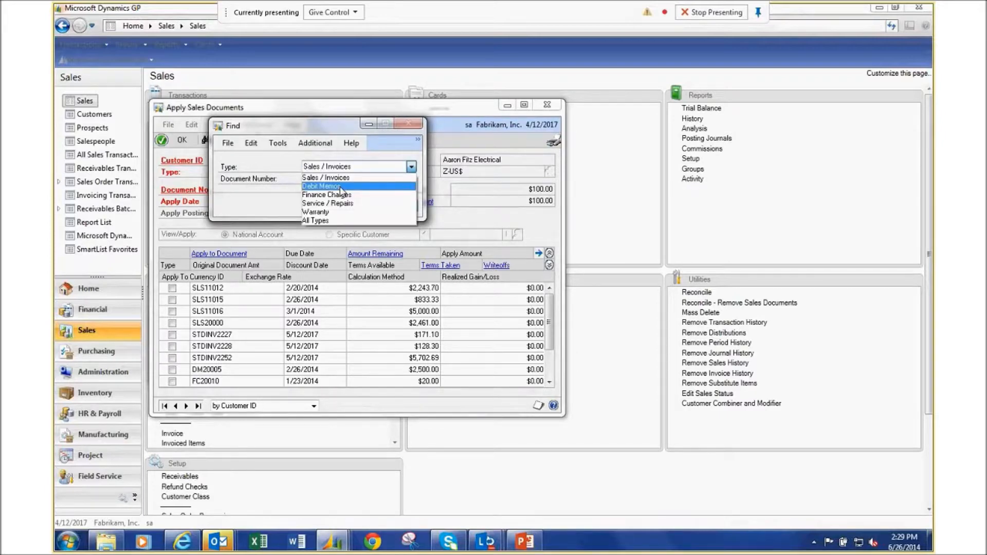
{"action": "left_click", "coordinate": [322, 221]}
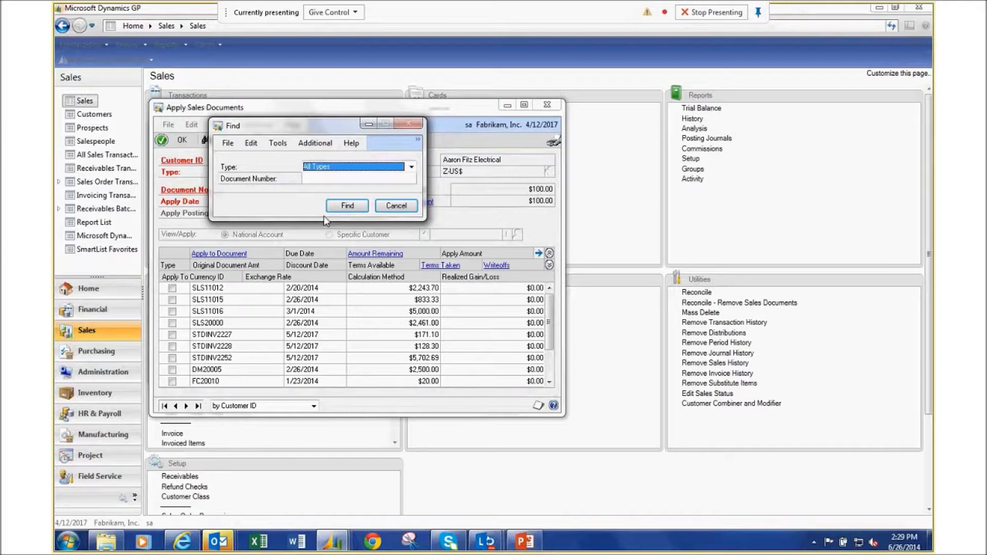
{"action": "left_click", "coordinate": [396, 205]}
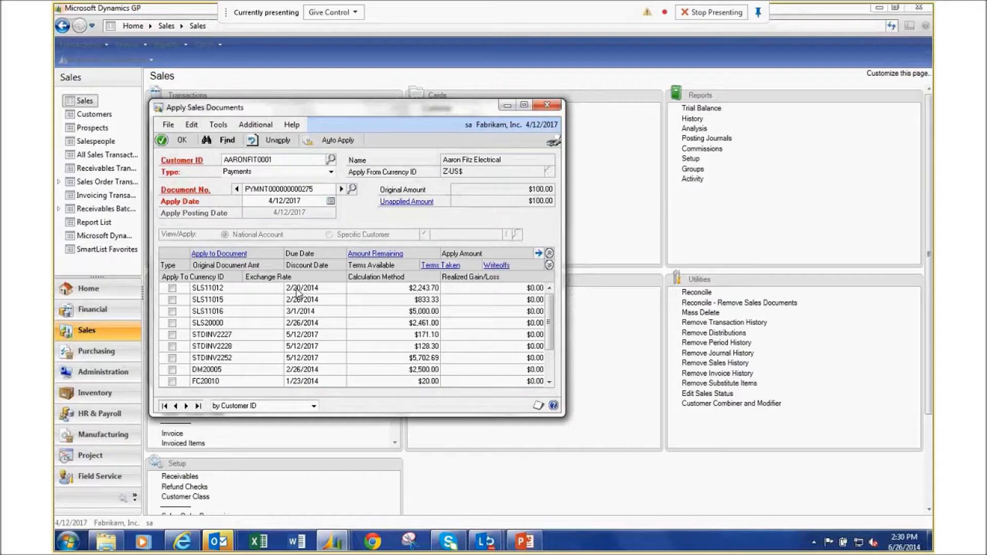
Try sorting by Amount Remaining, then close Apply Sales Documents with the $100.00 unapplied.
{"action": "left_click", "coordinate": [382, 257]}
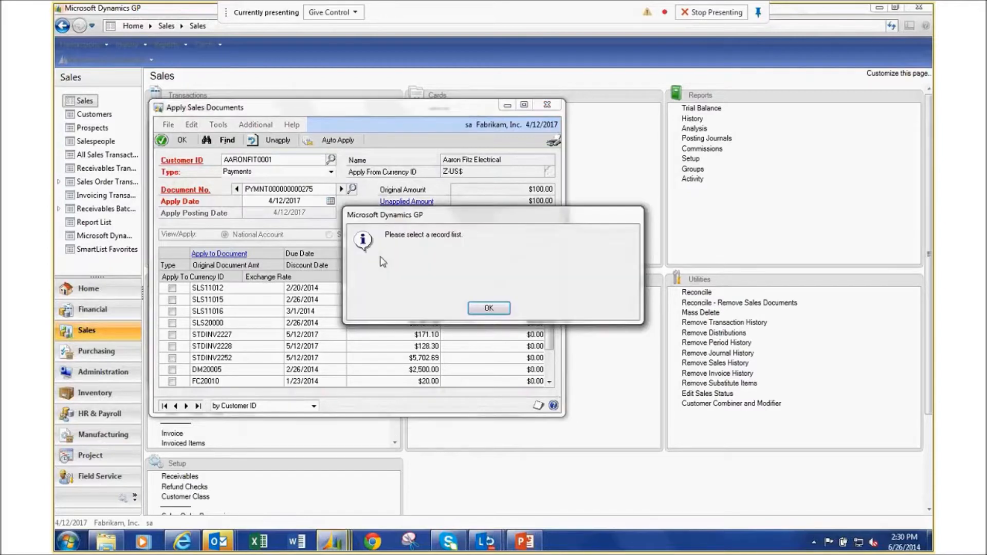
{"action": "left_click", "coordinate": [485, 310]}
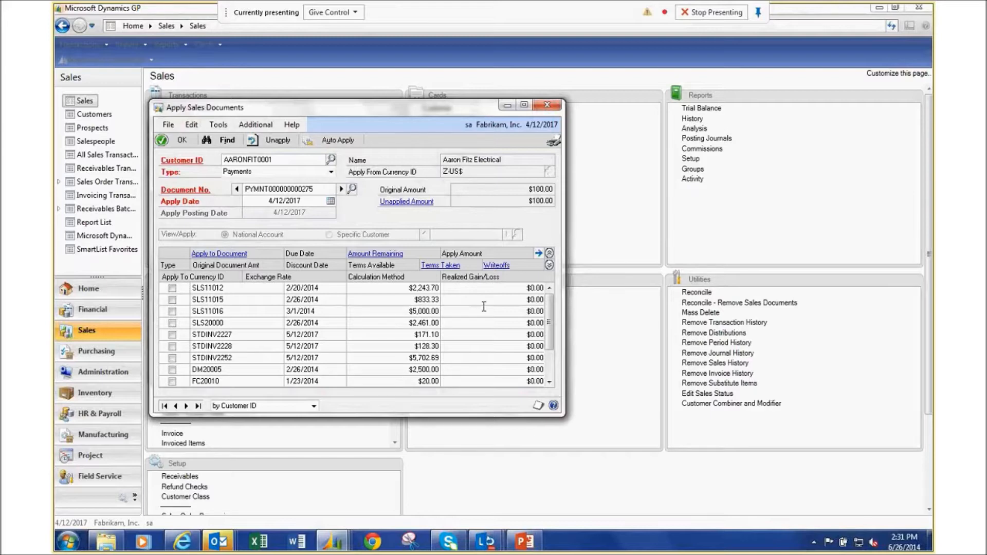
{"action": "left_click", "coordinate": [549, 105]}
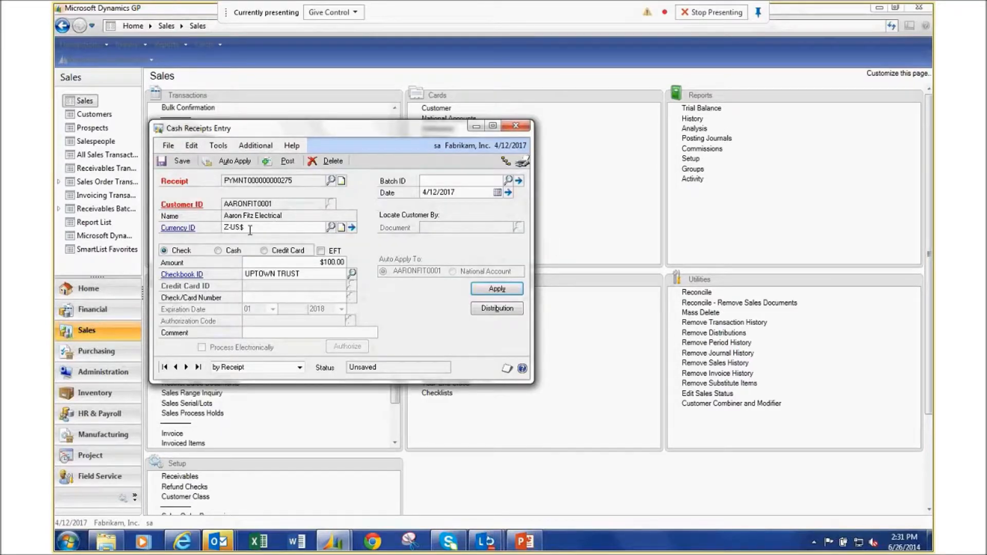
Delete the $100.00 cash receipt and close Cash Receipts Entry.
{"action": "left_click", "coordinate": [333, 161]}
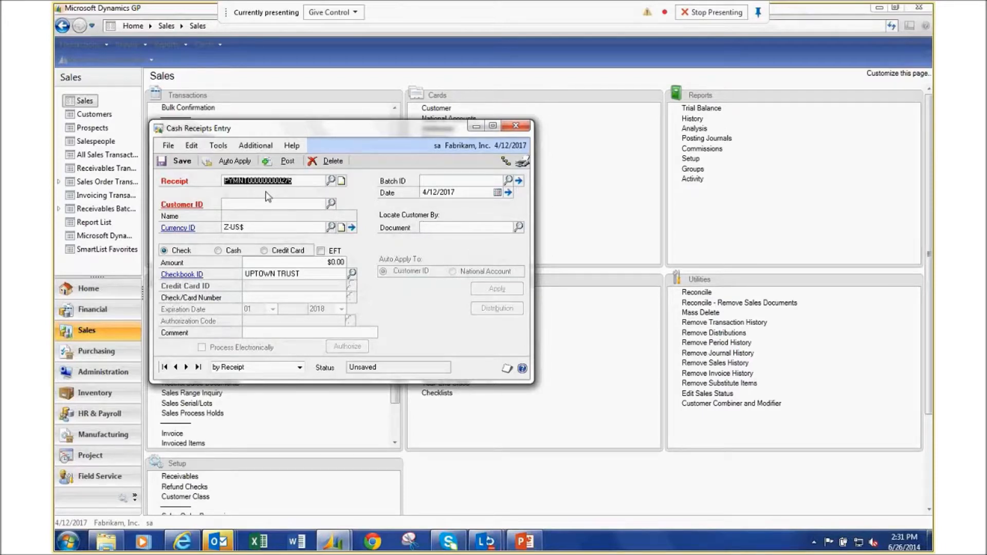
{"action": "left_click", "coordinate": [439, 227]}
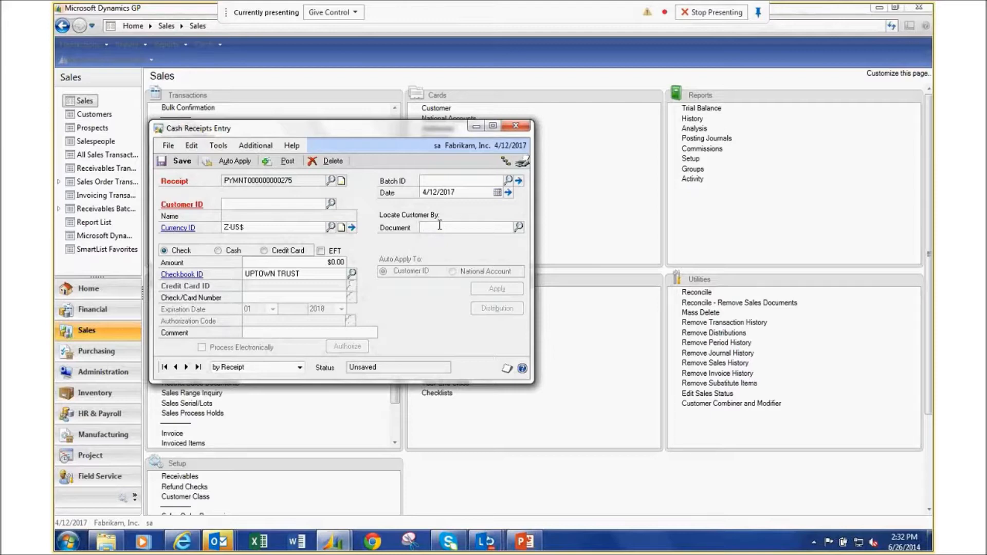
{"action": "left_click", "coordinate": [518, 126]}
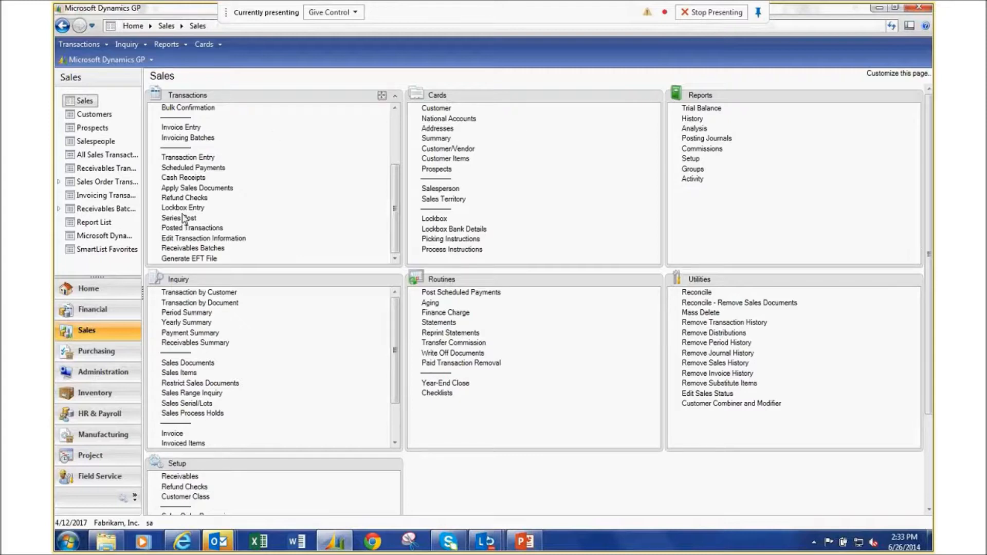
Start a new cash-payment receipt, then close Cash Receipts Entry and delete the unsaved receipt.
{"action": "left_click", "coordinate": [188, 177]}
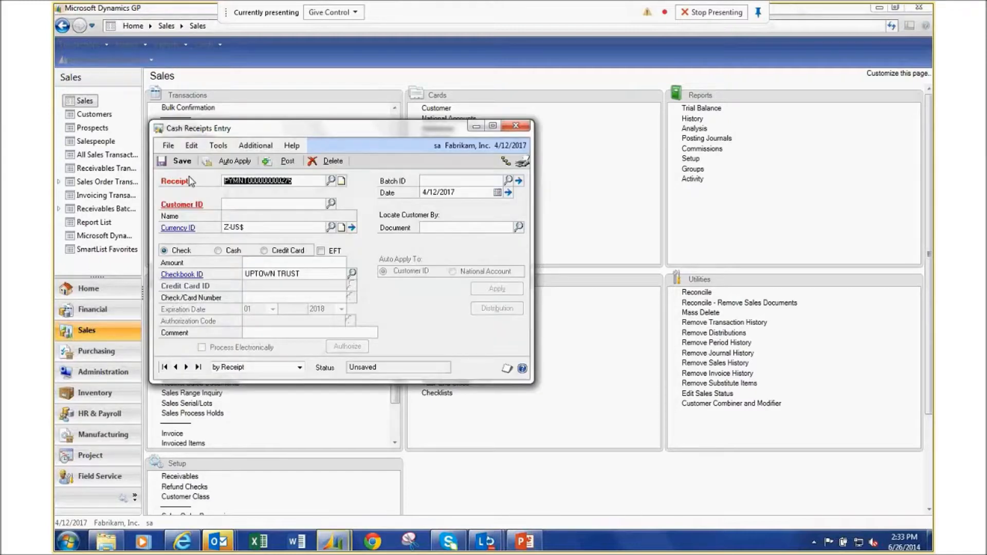
{"action": "left_click", "coordinate": [219, 250]}
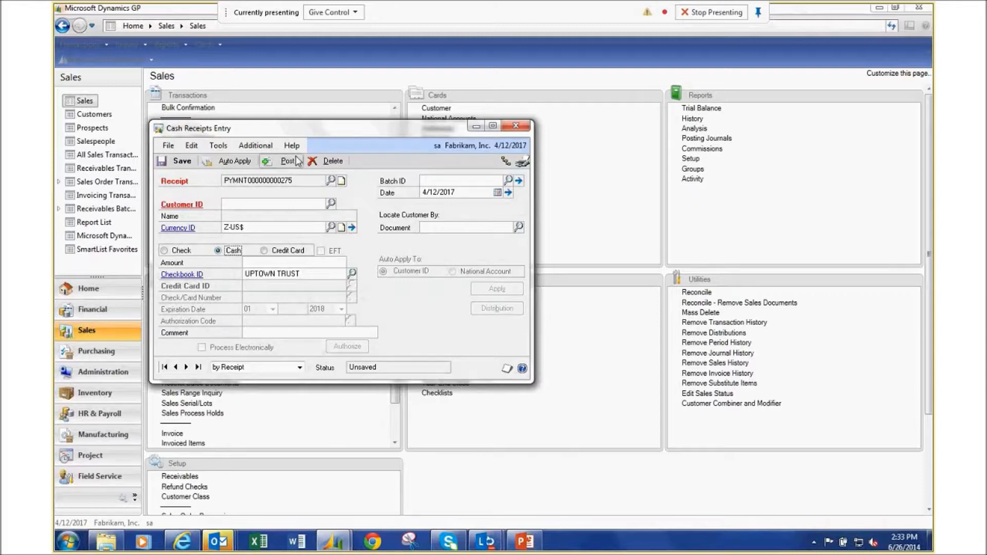
{"action": "left_click", "coordinate": [516, 127]}
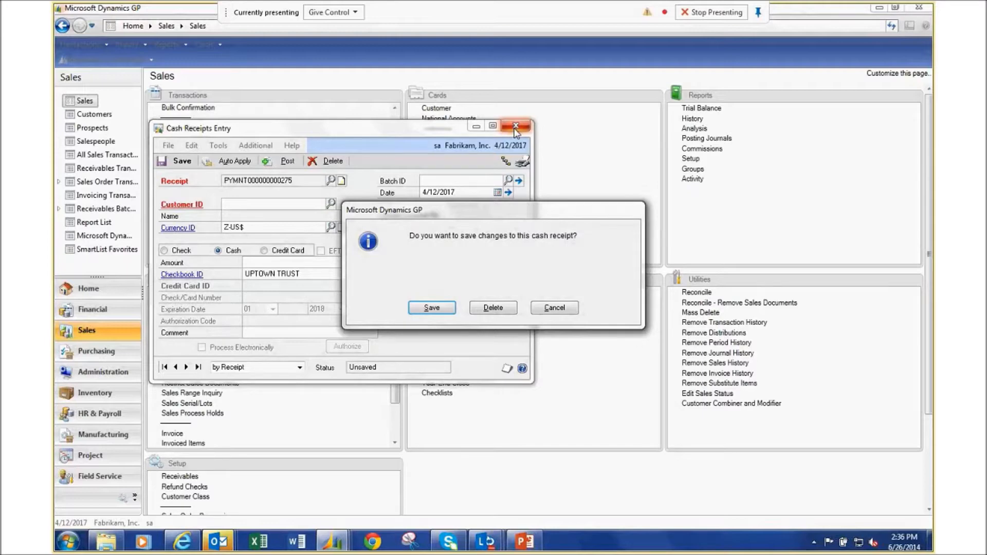
{"action": "left_click", "coordinate": [499, 307]}
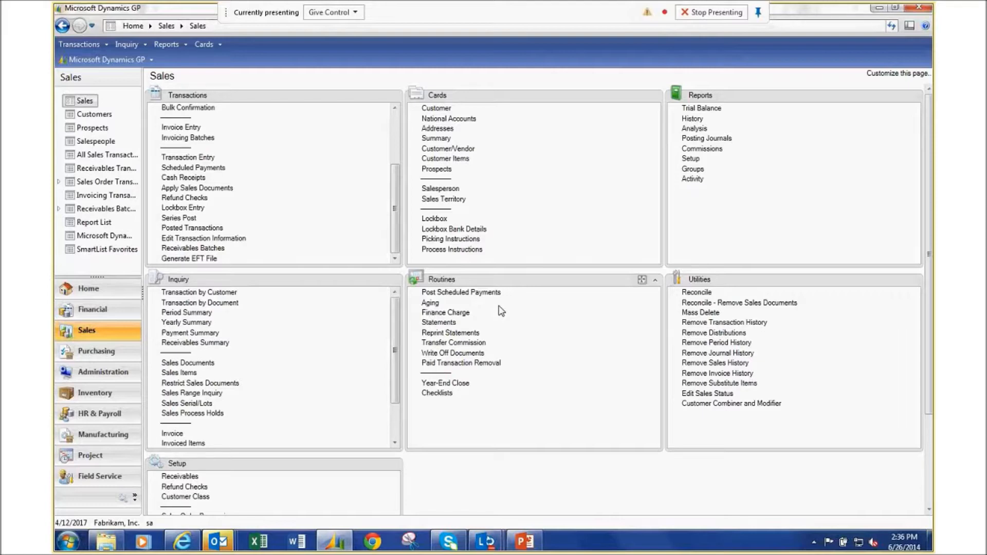
{"action": "left_click", "coordinate": [529, 549]}
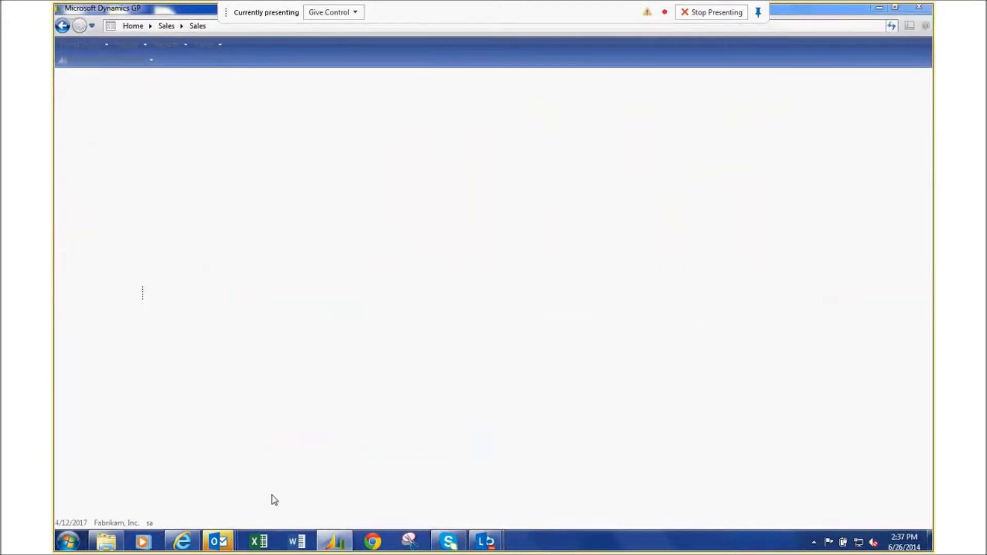
Open 'June 2014 Purchasing deep dive' from the JUNE UGM folder and show its Slide Show options.
{"action": "mouse_move", "coordinate": [218, 540]}
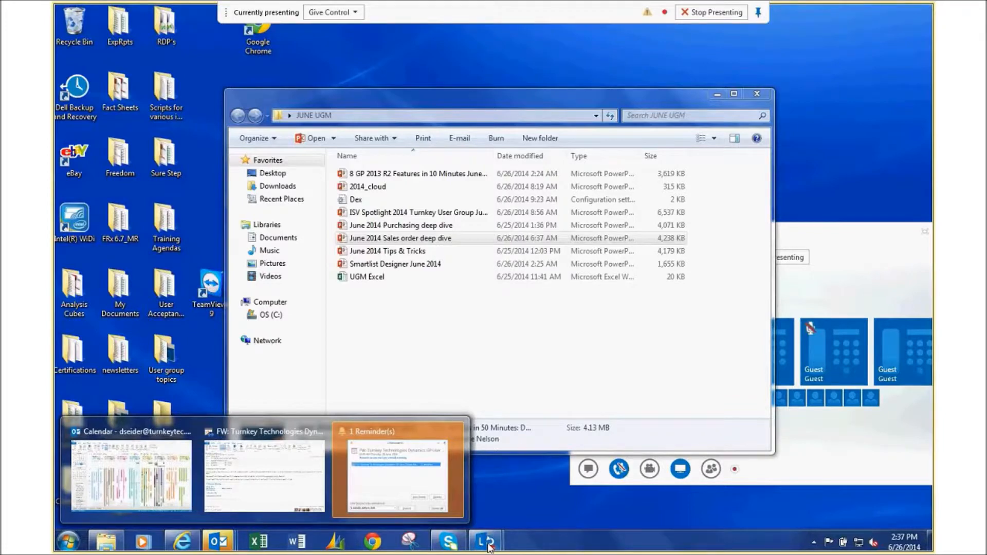
{"action": "left_click", "coordinate": [384, 228]}
{"action": "double_click", "coordinate": [382, 227]}
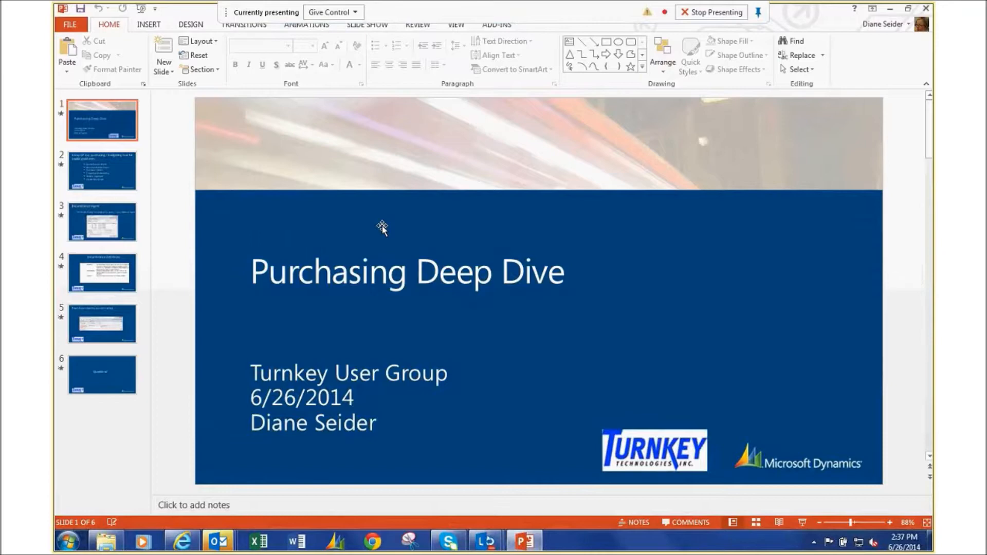
{"action": "left_click", "coordinate": [368, 26]}
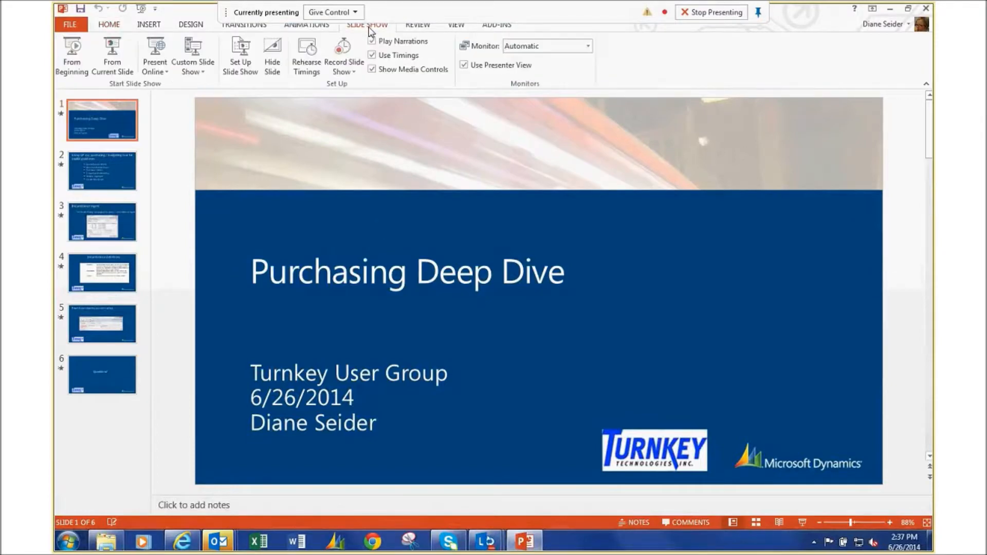
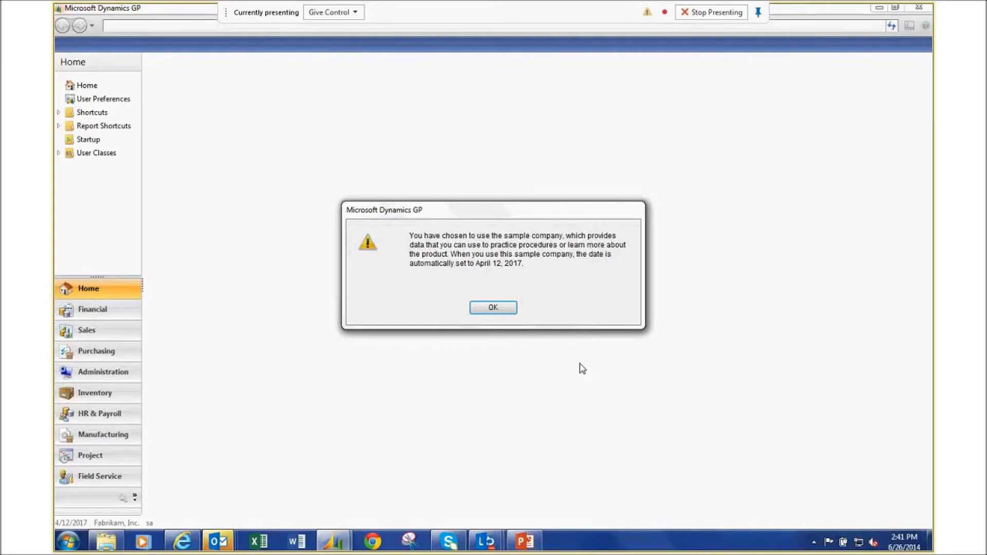
Dismiss the sample-company date notice and go to the Purchasing area page.
{"action": "left_click", "coordinate": [500, 306]}
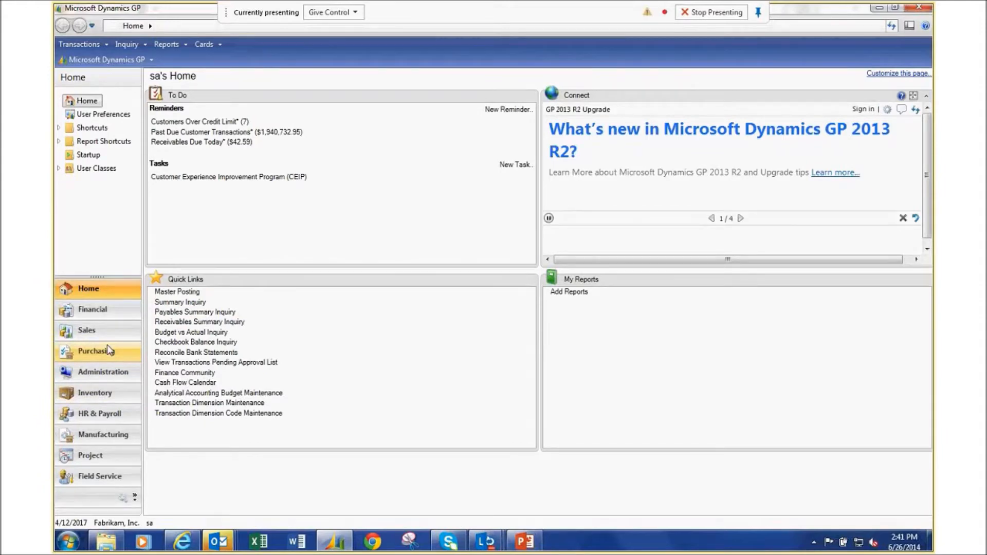
{"action": "left_click", "coordinate": [108, 346]}
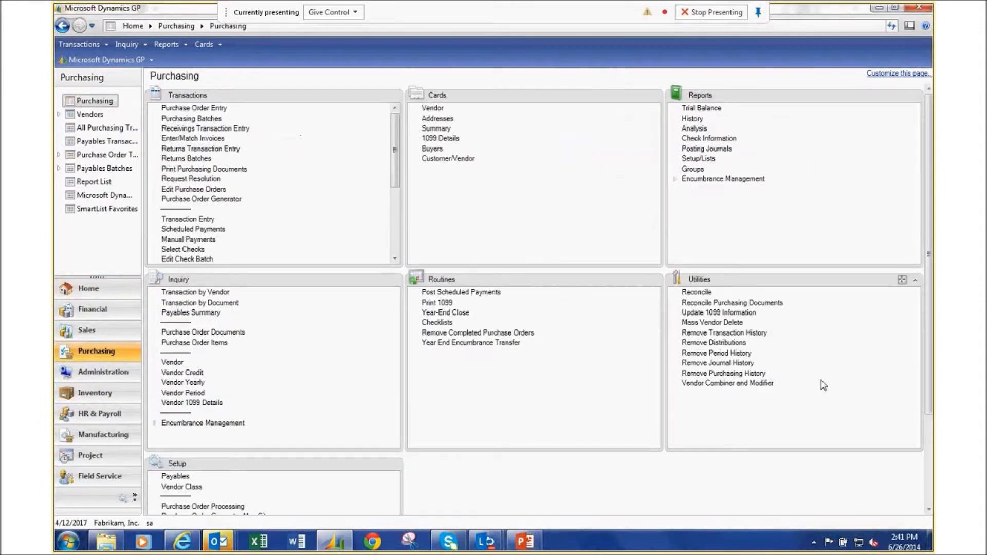
{"action": "left_click", "coordinate": [928, 498]}
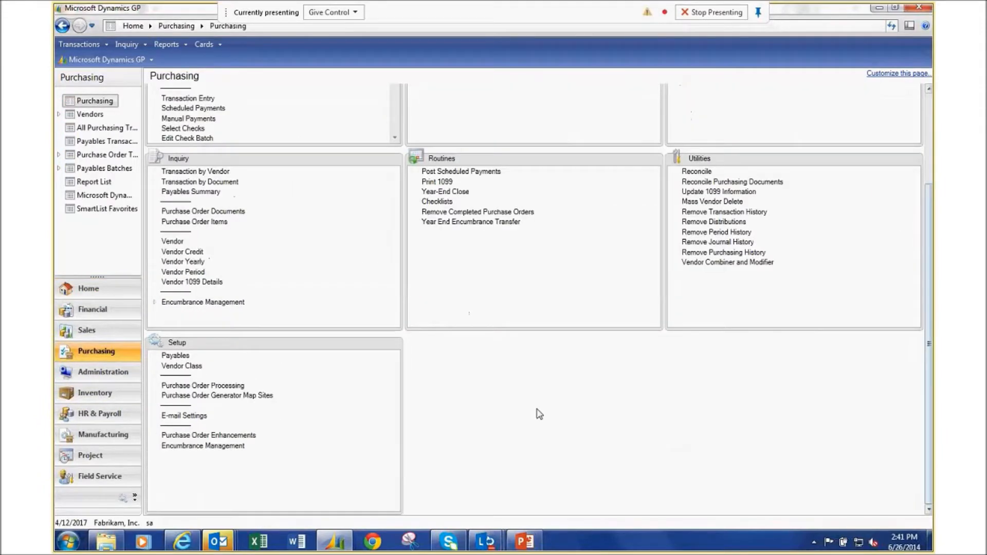
Review Encumbrance Setup (General Ledger Budgets, Total Budget tracking, 2.00% tolerance) and the 2014 budget, then accept it.
{"action": "left_click", "coordinate": [203, 446]}
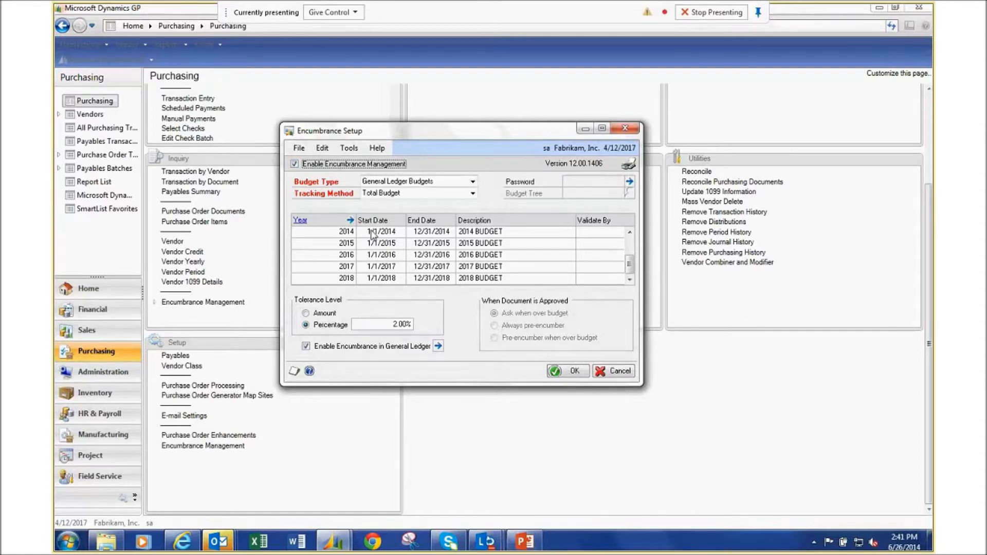
{"action": "left_click", "coordinate": [318, 233]}
{"action": "left_click", "coordinate": [350, 221]}
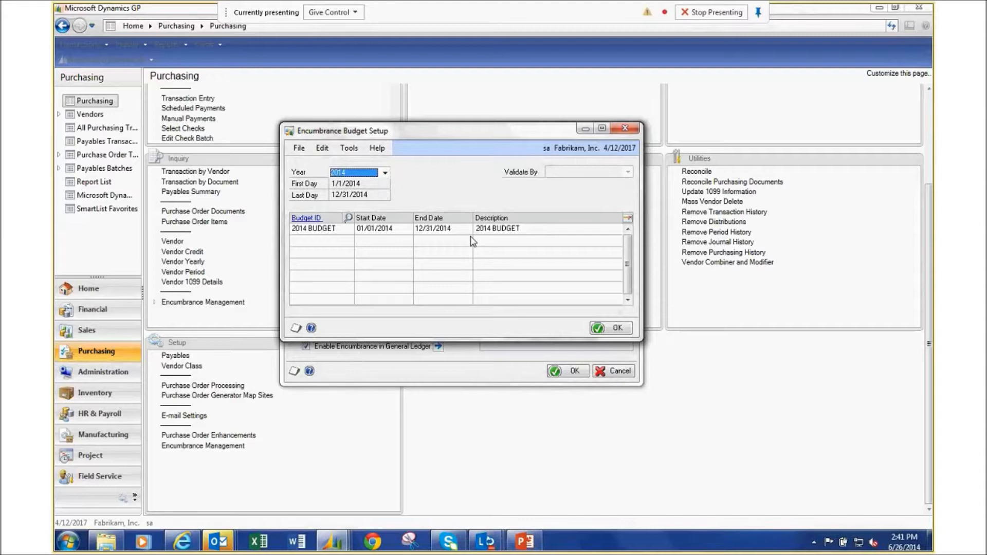
{"action": "left_click", "coordinate": [625, 129]}
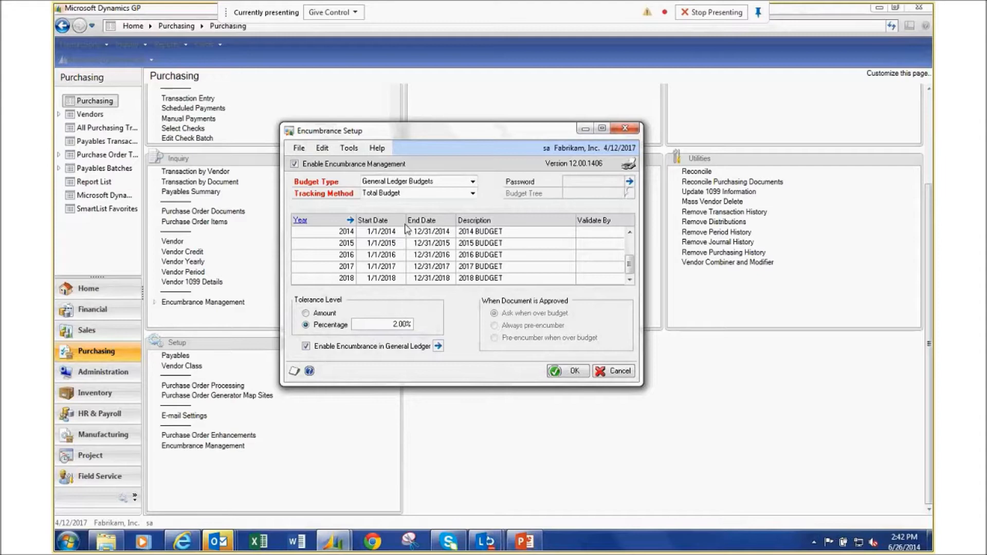
{"action": "left_click", "coordinate": [571, 375]}
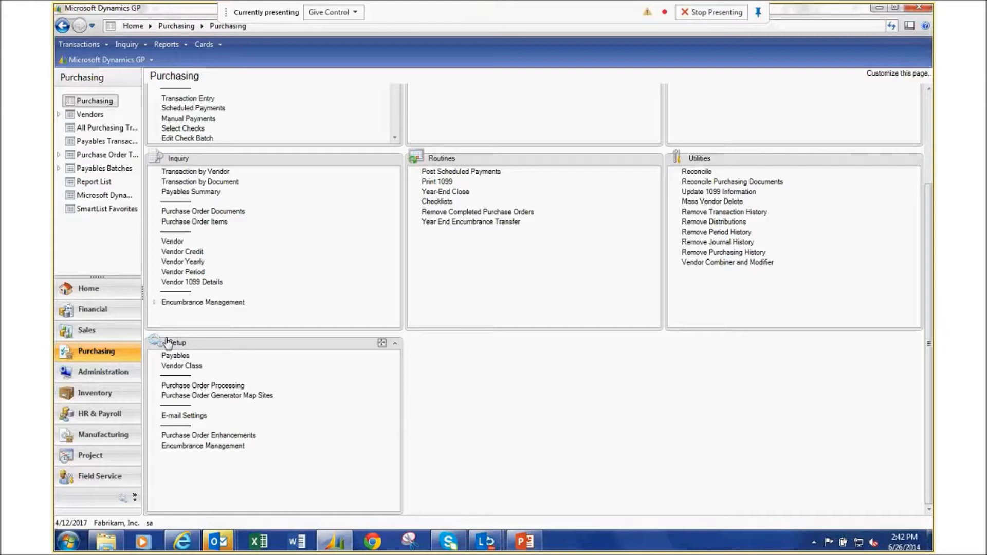
From the Financial budgets list, open the 2017 BUDGET in Microsoft Dynamics GP.
{"action": "left_click", "coordinate": [117, 310]}
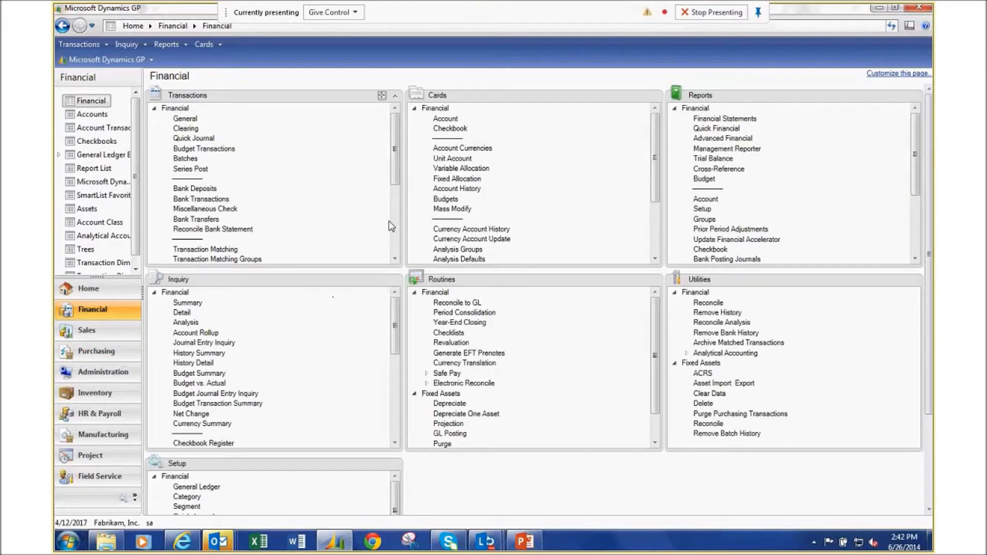
{"action": "left_click", "coordinate": [444, 199]}
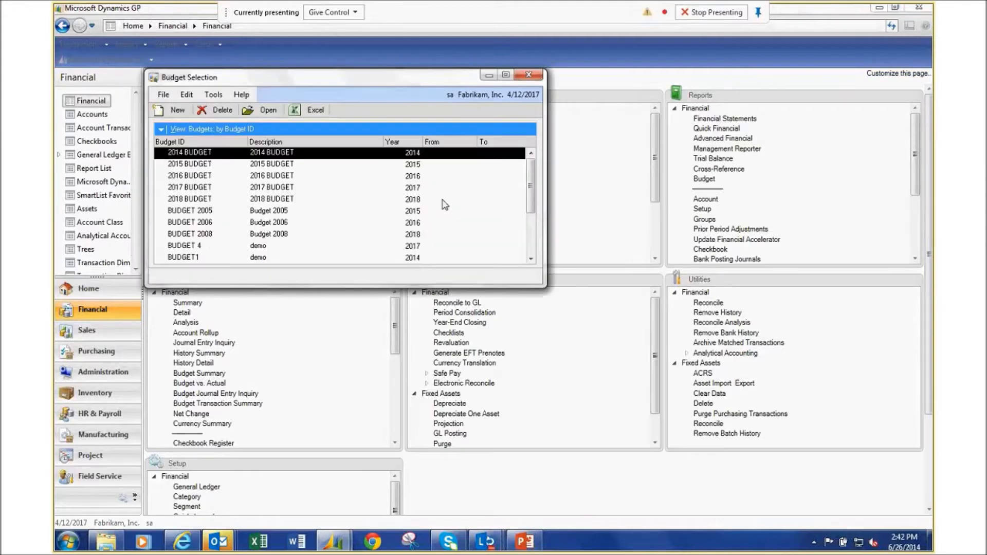
{"action": "left_click", "coordinate": [442, 200]}
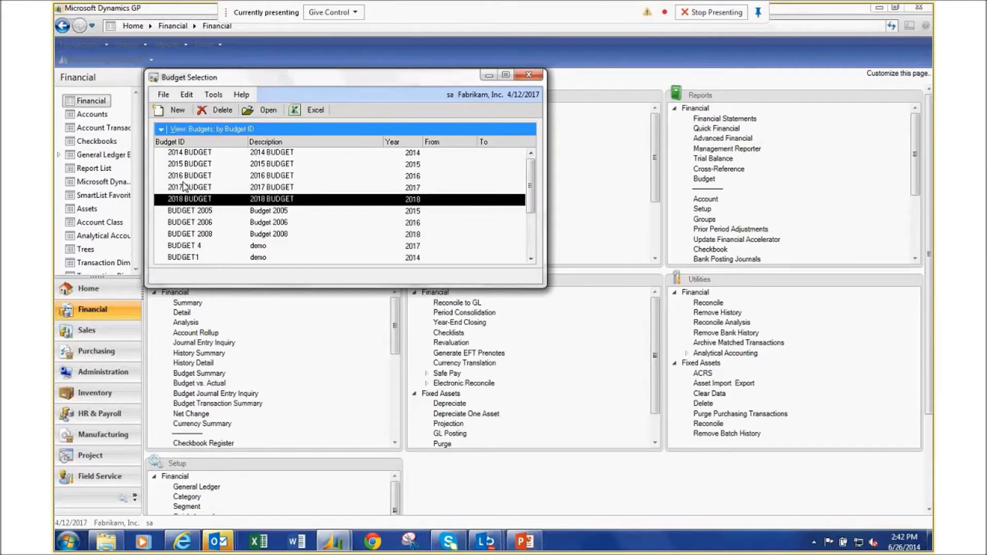
{"action": "left_click", "coordinate": [185, 187]}
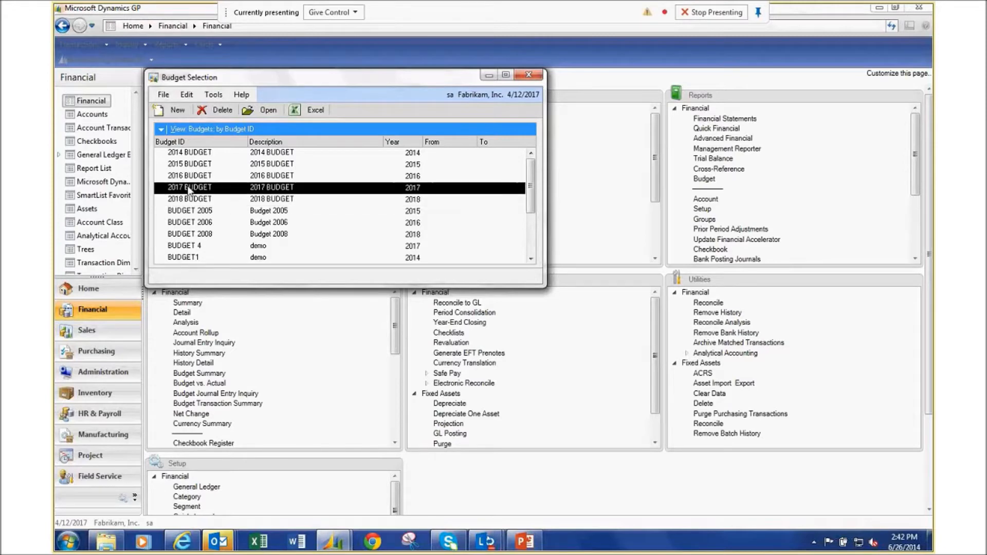
{"action": "left_click", "coordinate": [264, 114]}
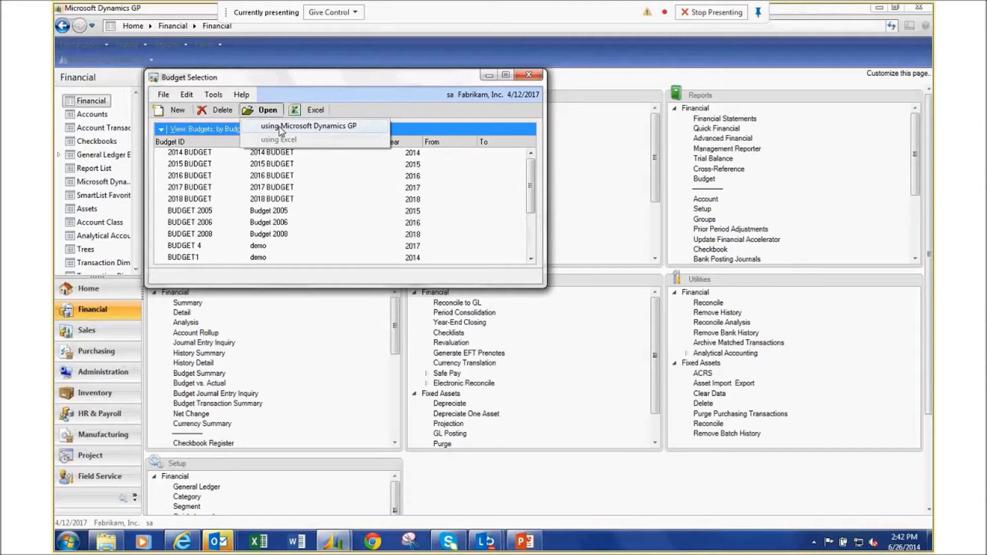
{"action": "left_click", "coordinate": [280, 127]}
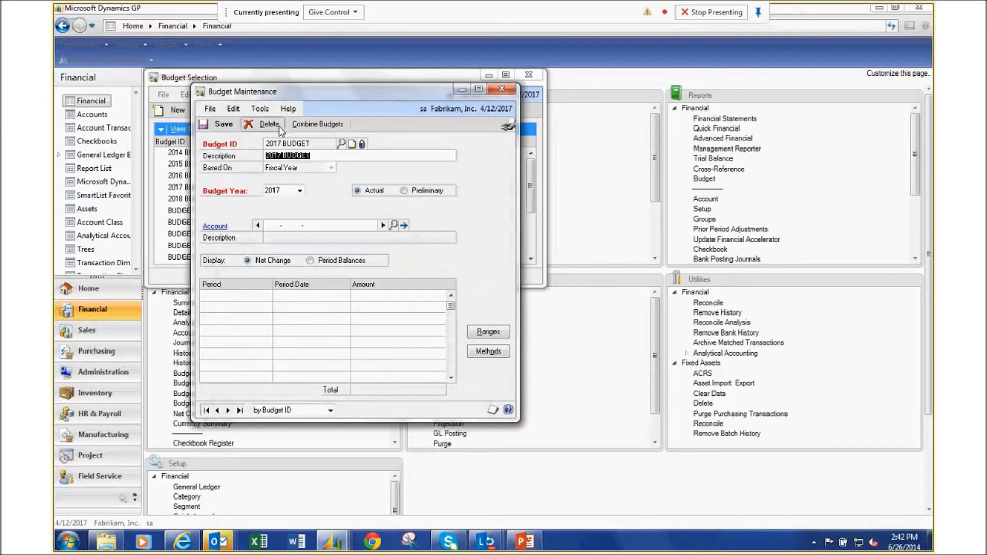
Load account 000-1595-00 showing its $100,000 total, save the 2017 budget, and close the budget windows.
{"action": "left_click", "coordinate": [273, 228]}
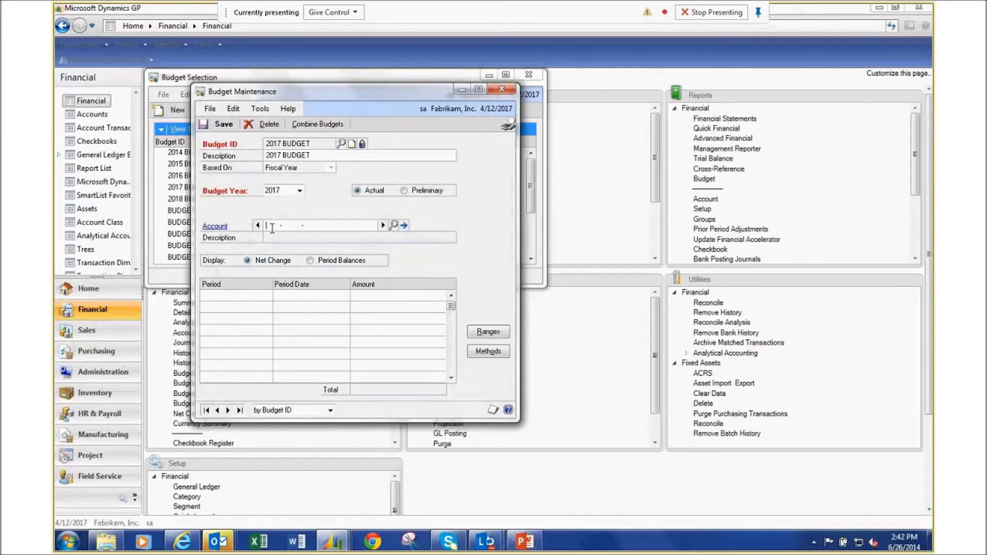
{"action": "type", "text": "000159500"}
{"action": "key", "text": "Tab"}
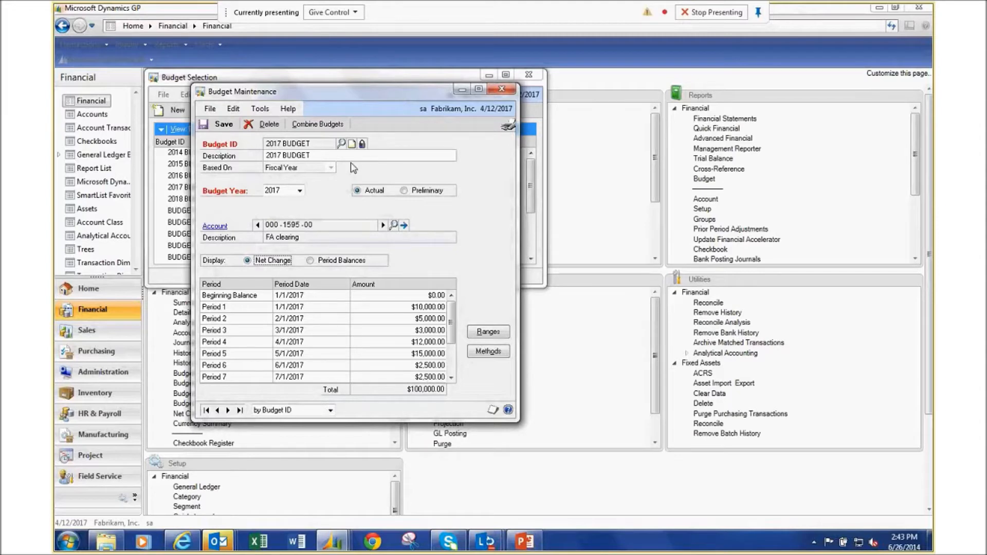
{"action": "left_click", "coordinate": [221, 124]}
{"action": "left_click", "coordinate": [501, 89]}
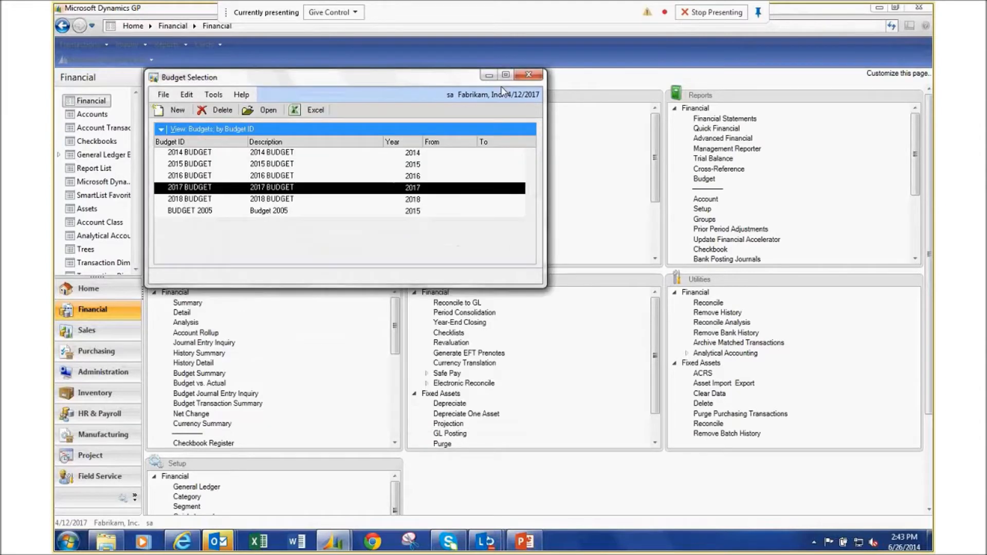
{"action": "left_click", "coordinate": [528, 77]}
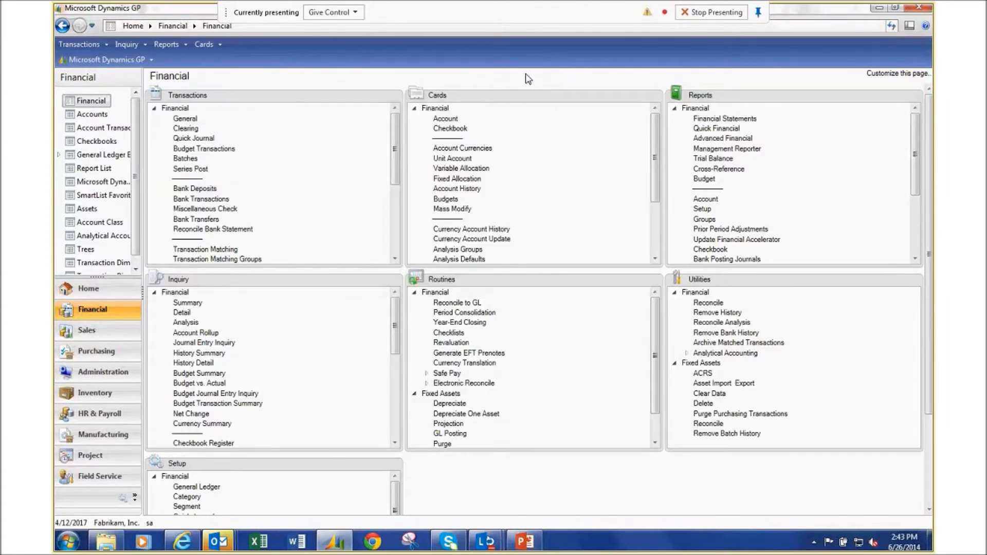
Start new purchase order PO2075 with vendor Advanced Office Systems (ADVANCED0001).
{"action": "left_click", "coordinate": [98, 352]}
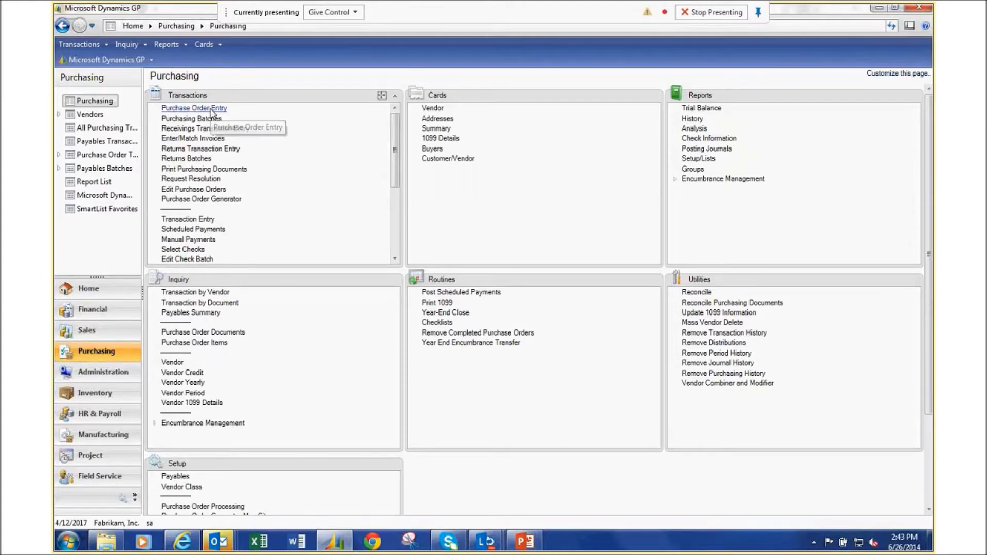
{"action": "left_click", "coordinate": [213, 111]}
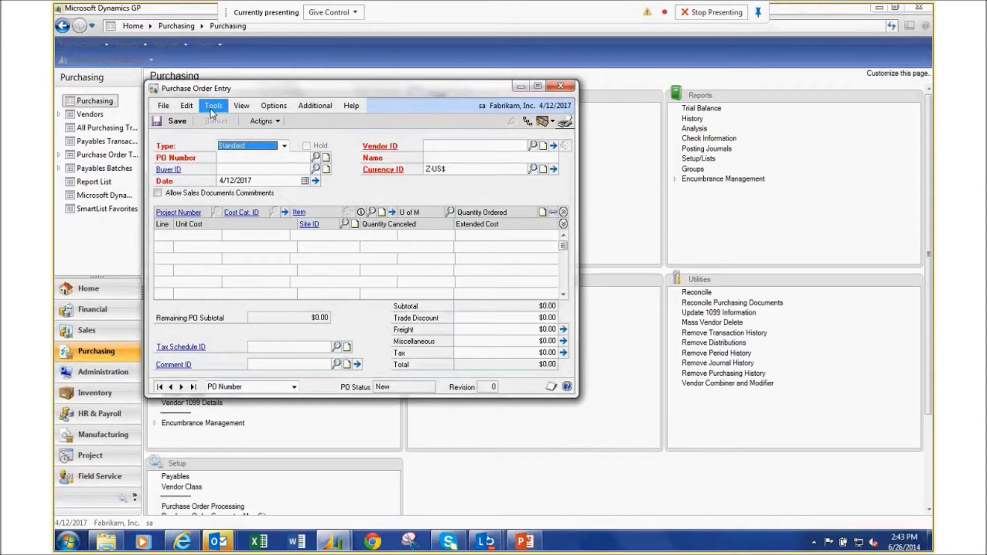
{"action": "left_click", "coordinate": [211, 111]}
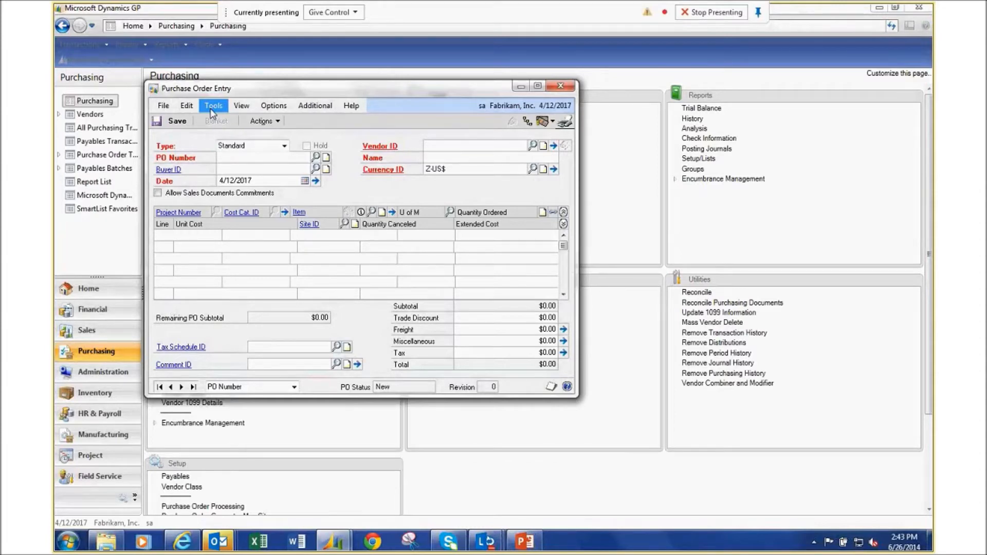
{"action": "key", "text": "Tab"}
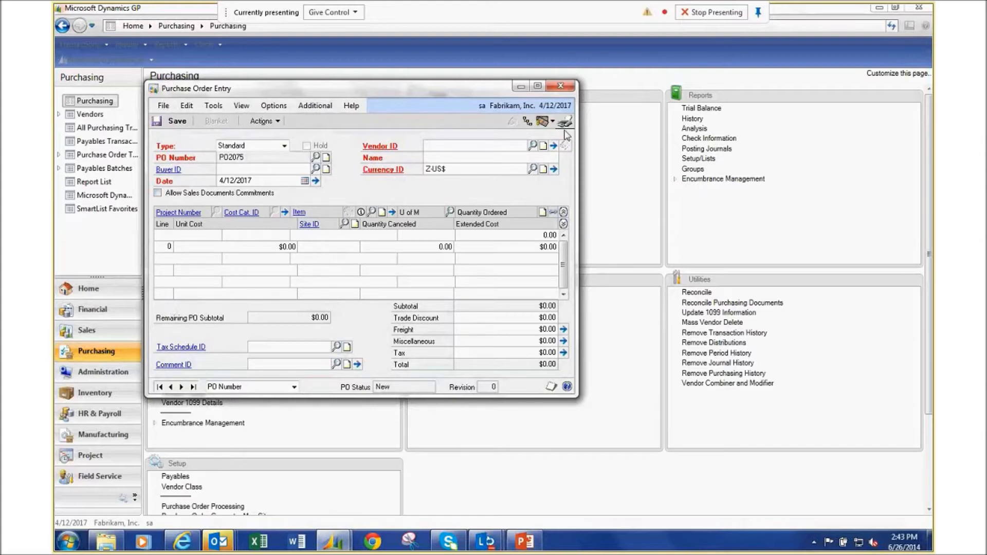
{"action": "left_click", "coordinate": [533, 146]}
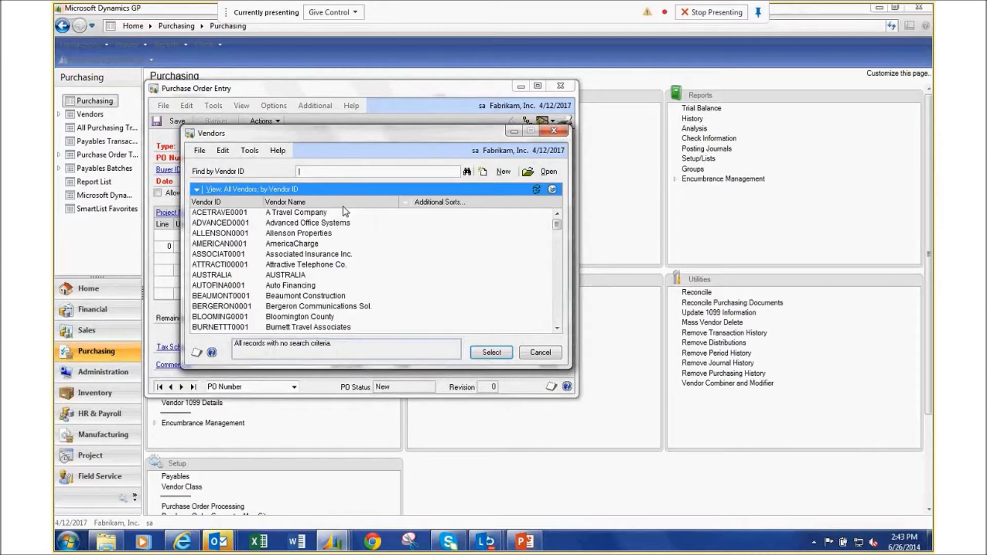
{"action": "double_click", "coordinate": [296, 225]}
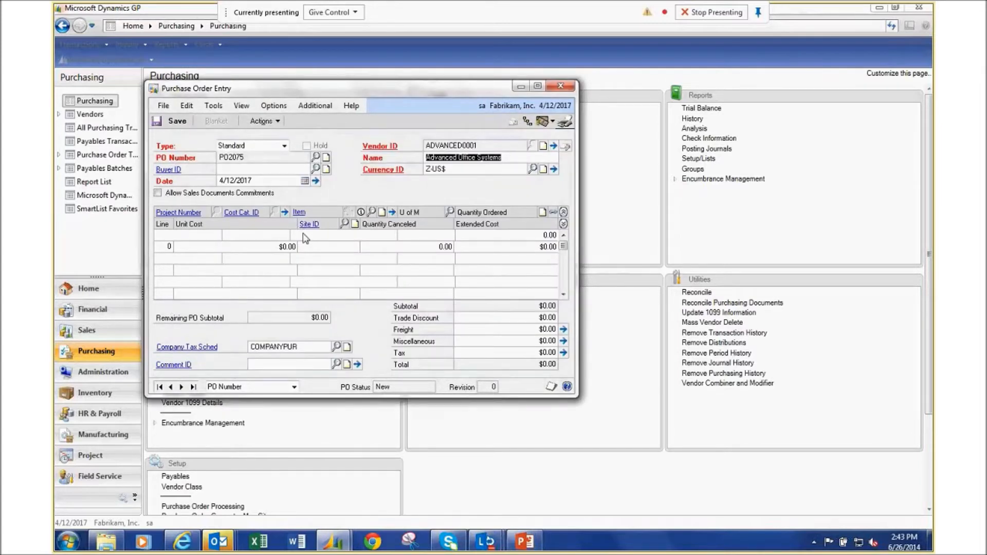
Add a line for 5 DELL LAPTOP units at $675 each.
{"action": "left_click", "coordinate": [304, 234]}
{"action": "type", "text": "DEL"}
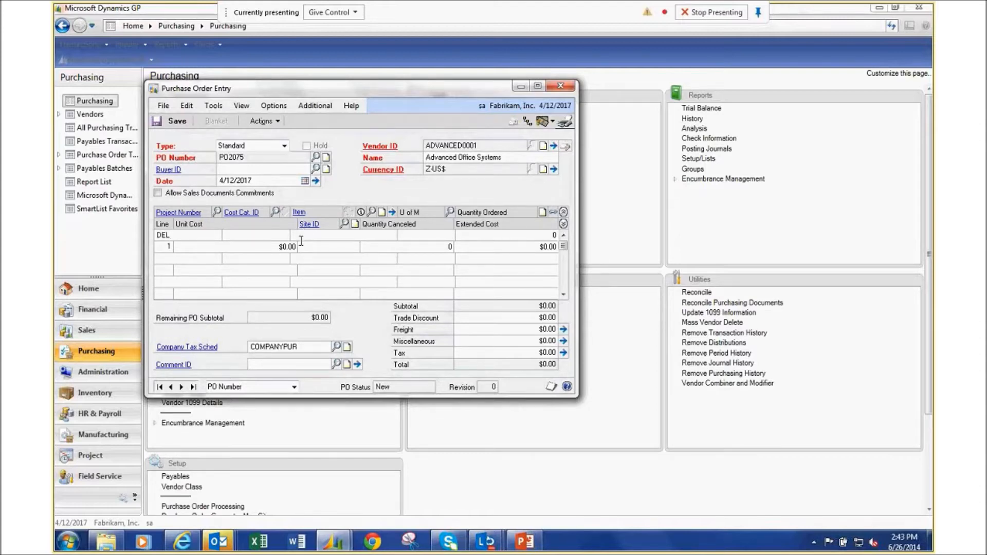
{"action": "left_click", "coordinate": [301, 240]}
{"action": "left_click", "coordinate": [494, 308]}
{"action": "type", "text": "DEL"}
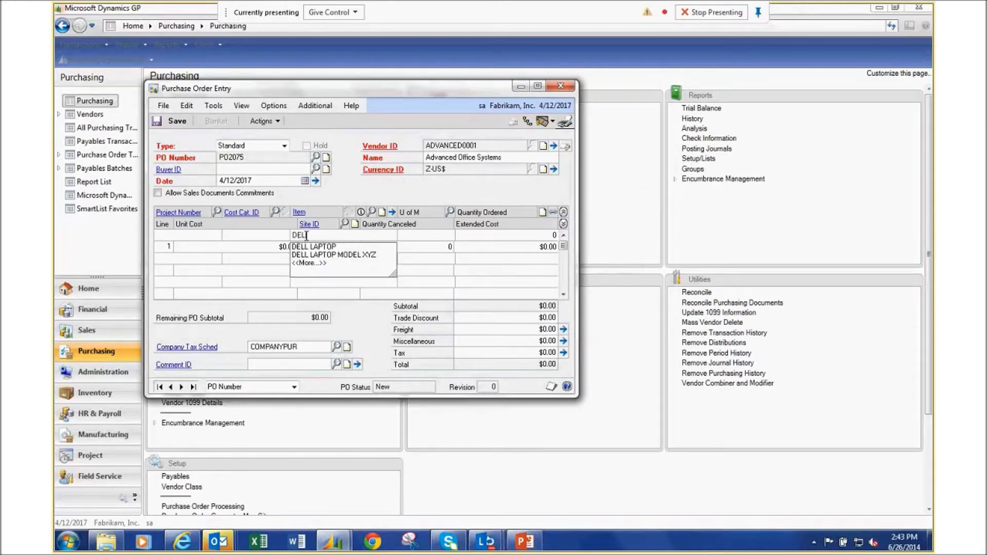
{"action": "key", "text": "Down"}
{"action": "key", "text": "Return"}
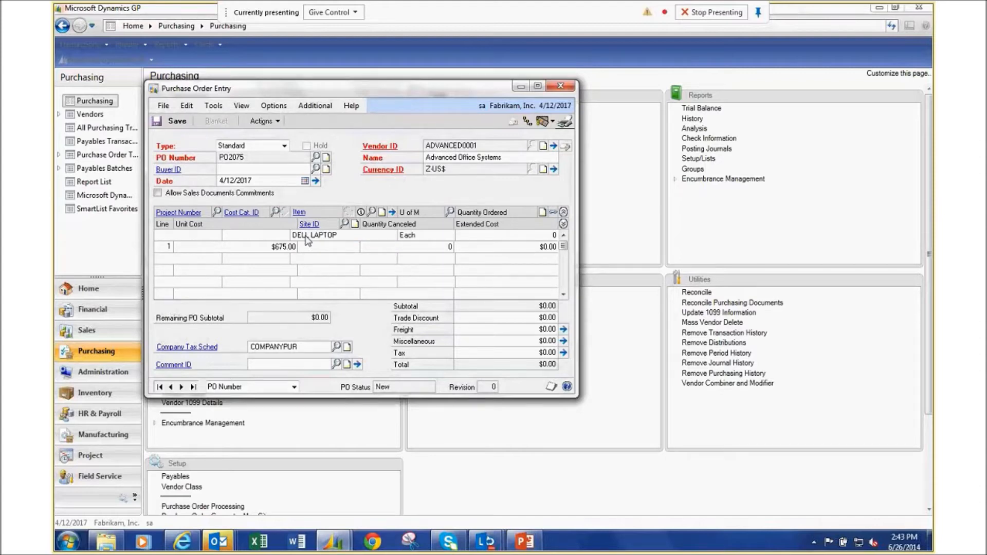
{"action": "key", "text": "Tab"}
{"action": "left_click", "coordinate": [490, 234]}
{"action": "type", "text": "5"}
{"action": "key", "text": "Tab"}
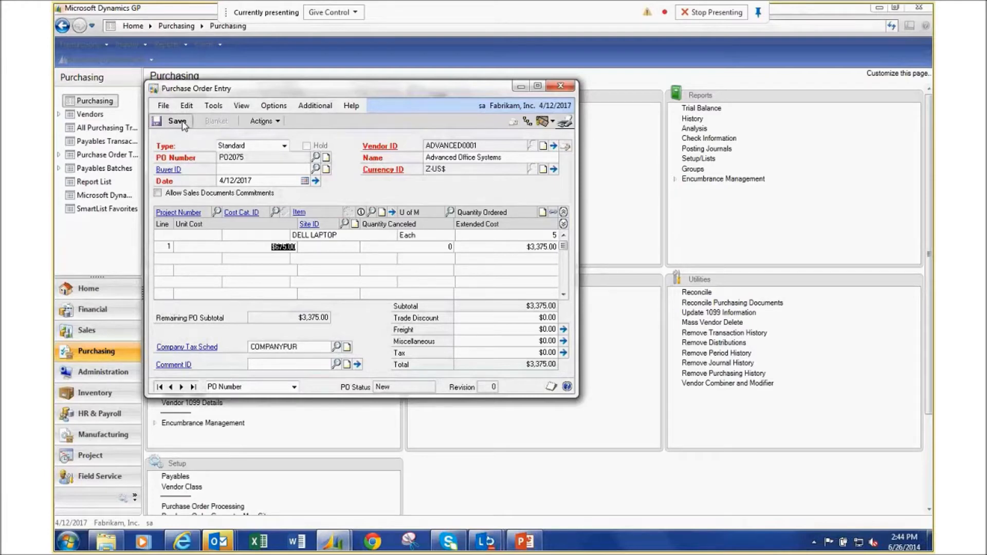
Set the line's site to WAREHOUSE, save the $3,375 order, and bring up the PO Number lookup.
{"action": "left_click", "coordinate": [325, 252]}
{"action": "type", "text": "WARE"}
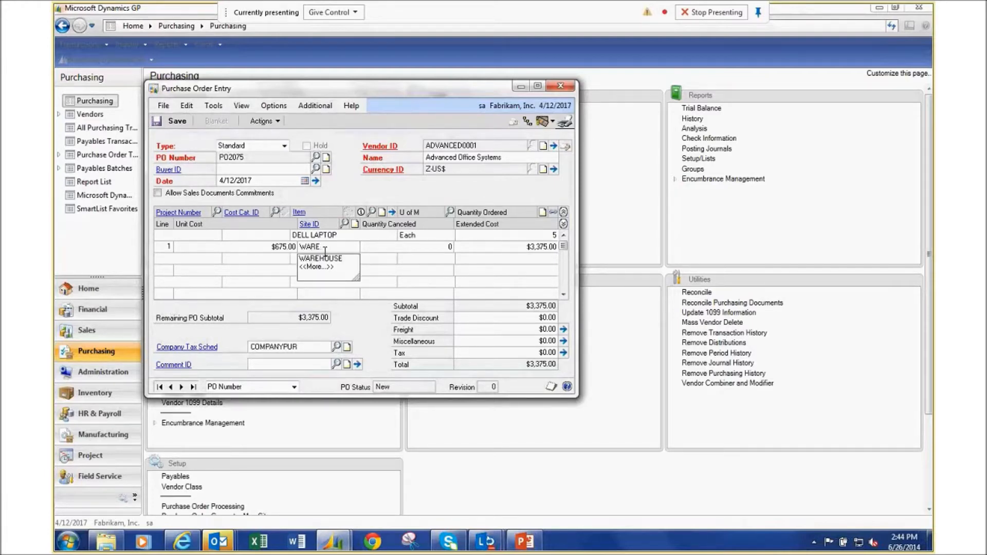
{"action": "key", "text": "Tab"}
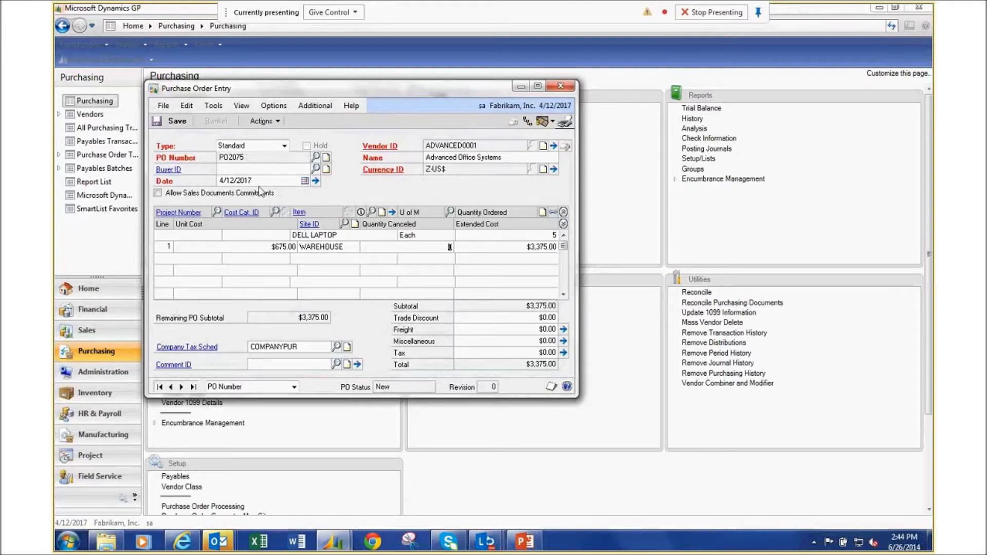
{"action": "left_click", "coordinate": [177, 122]}
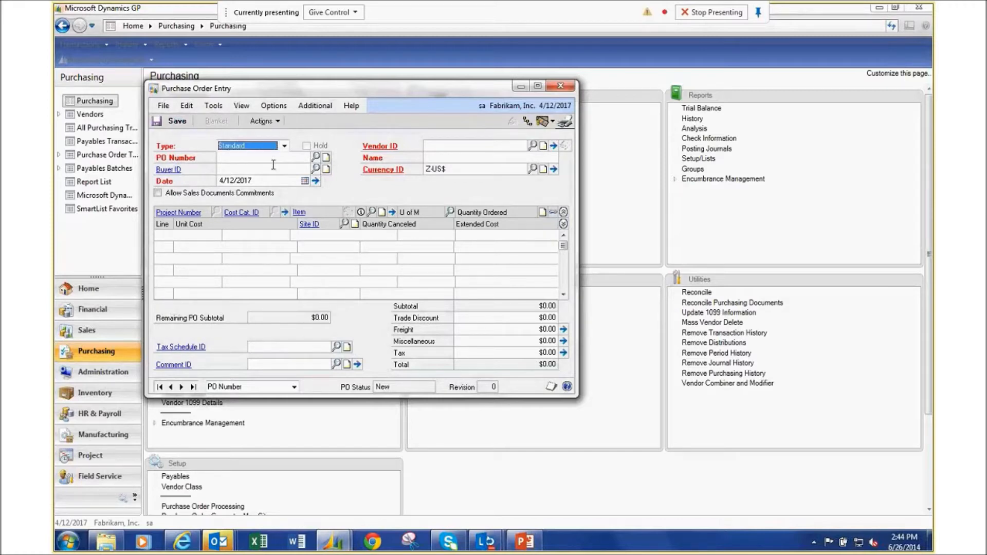
{"action": "left_click", "coordinate": [315, 156]}
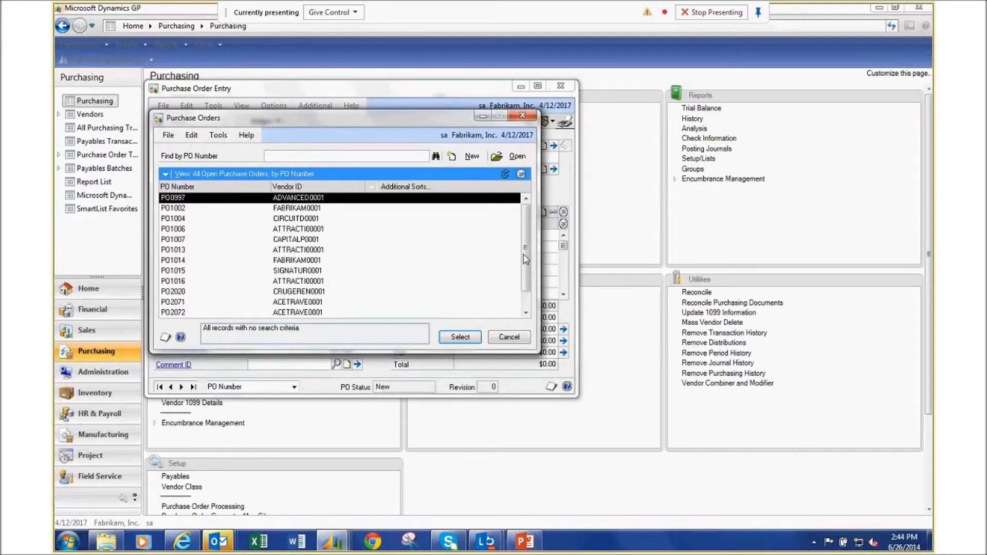
Reopen PO2075, mark its DELL LAPTOP line as a Capital Item against 000-1595-00, and save the order.
{"action": "scroll", "coordinate": [309, 308], "scroll_direction": "down", "scroll_amount": 1}
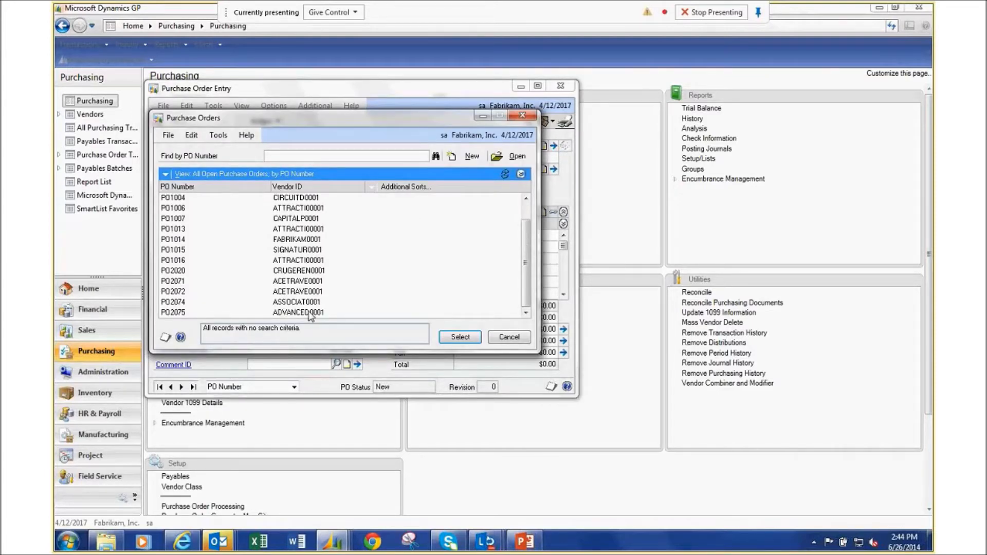
{"action": "double_click", "coordinate": [310, 312]}
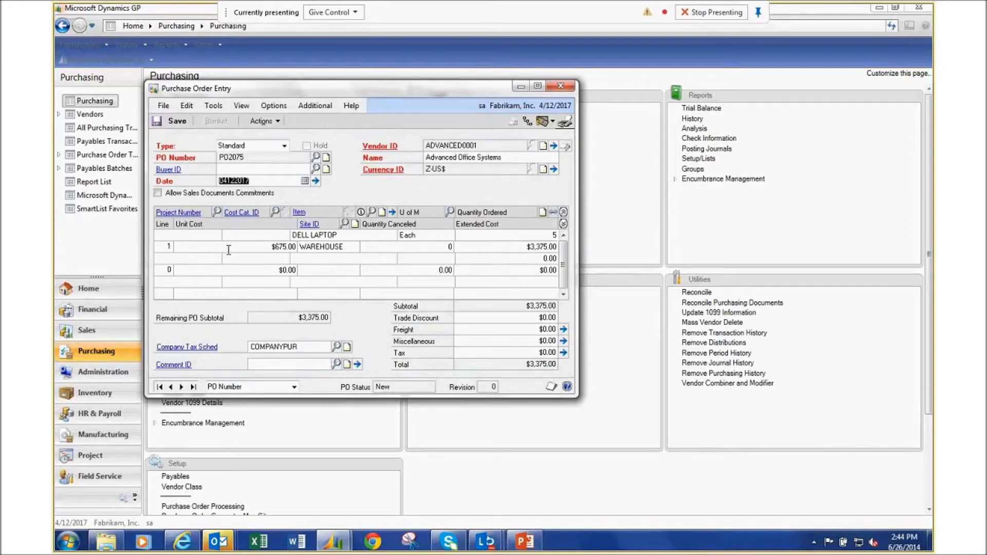
{"action": "left_click", "coordinate": [329, 237]}
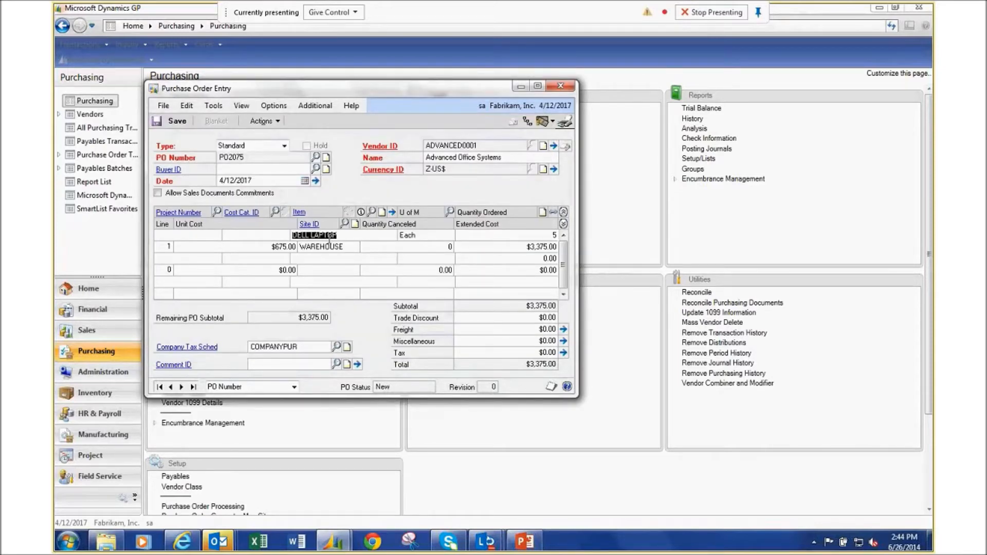
{"action": "left_click", "coordinate": [383, 212]}
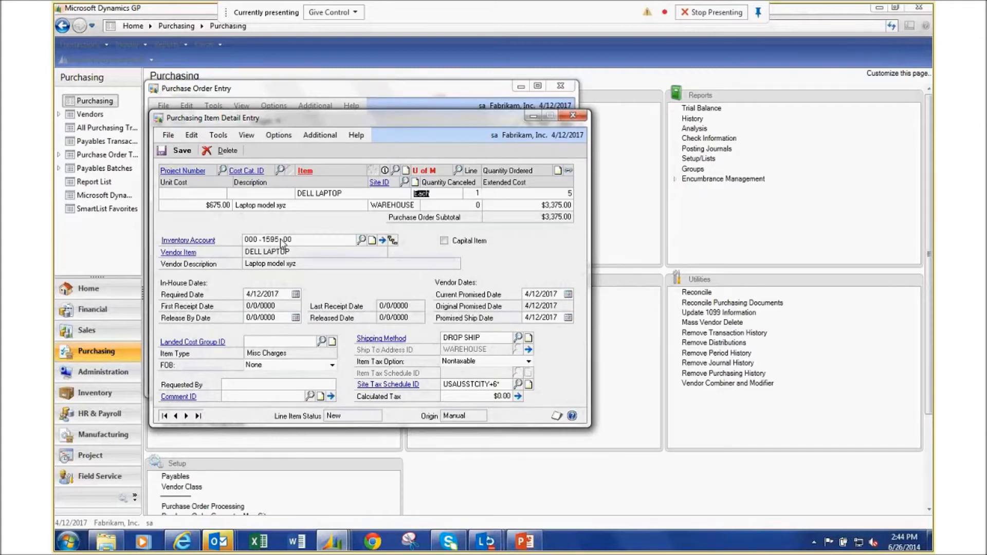
{"action": "left_click", "coordinate": [444, 241]}
{"action": "left_click", "coordinate": [180, 154]}
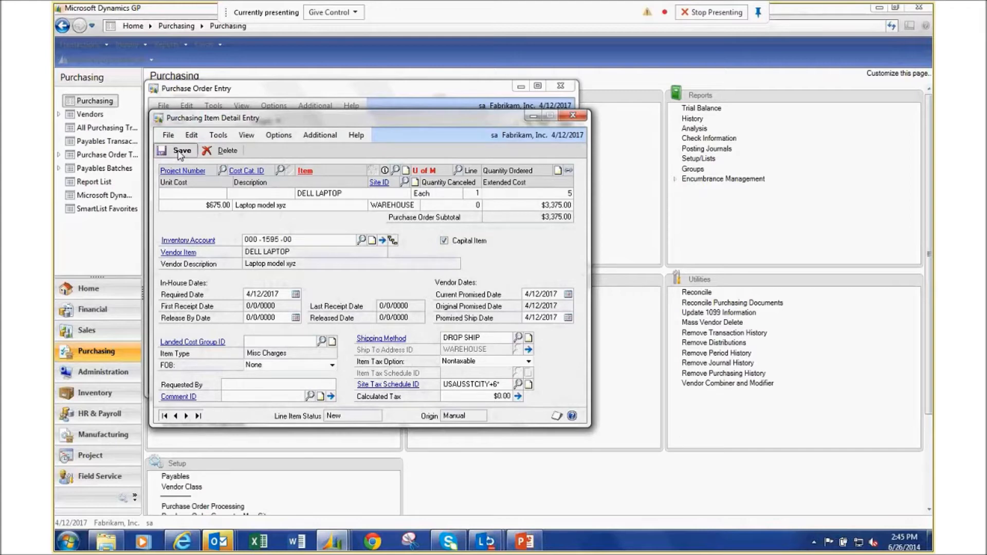
{"action": "left_click", "coordinate": [574, 116]}
{"action": "left_click", "coordinate": [170, 124]}
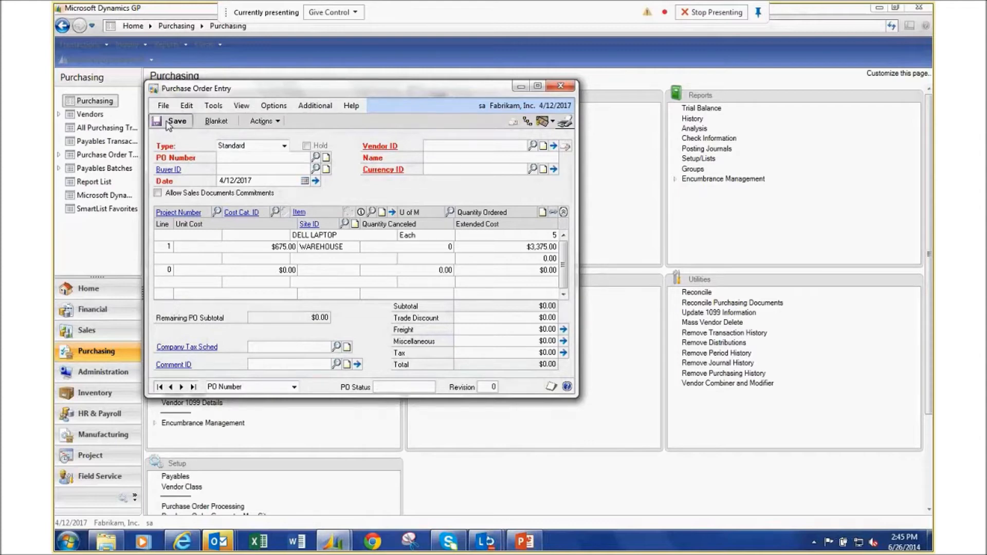
Close Purchase Order Entry, sending the encumbrance edit list and audit report to the screen.
{"action": "left_click", "coordinate": [561, 87]}
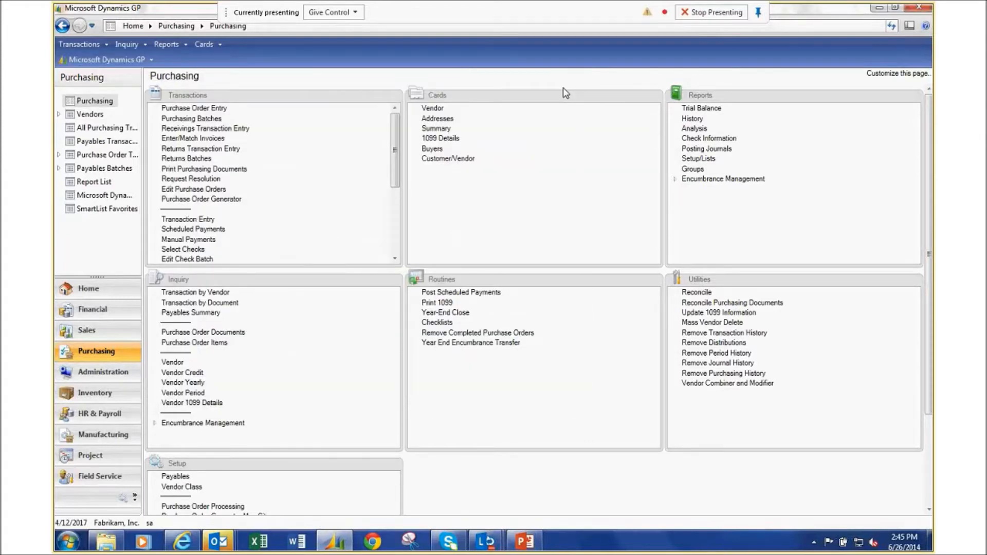
{"action": "left_click", "coordinate": [386, 272]}
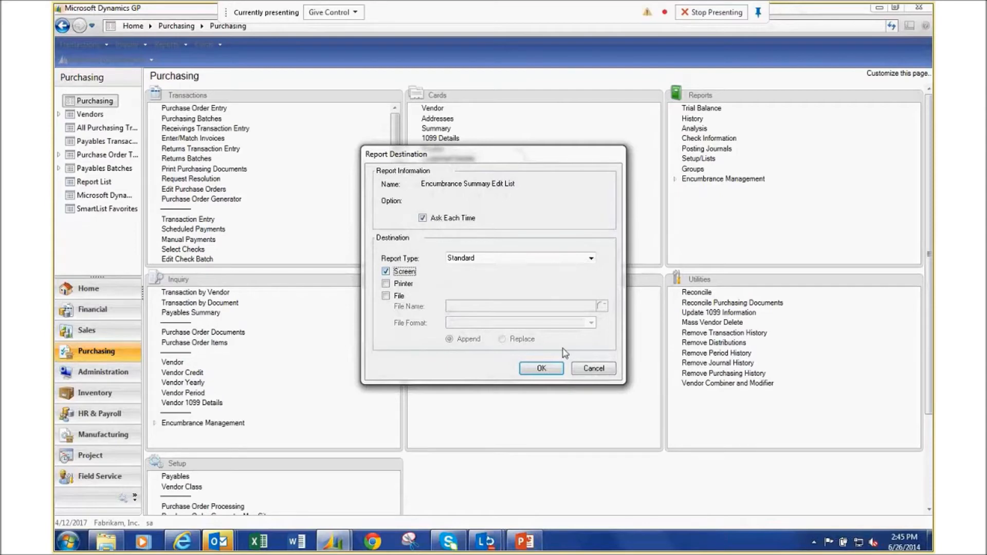
{"action": "left_click", "coordinate": [542, 369]}
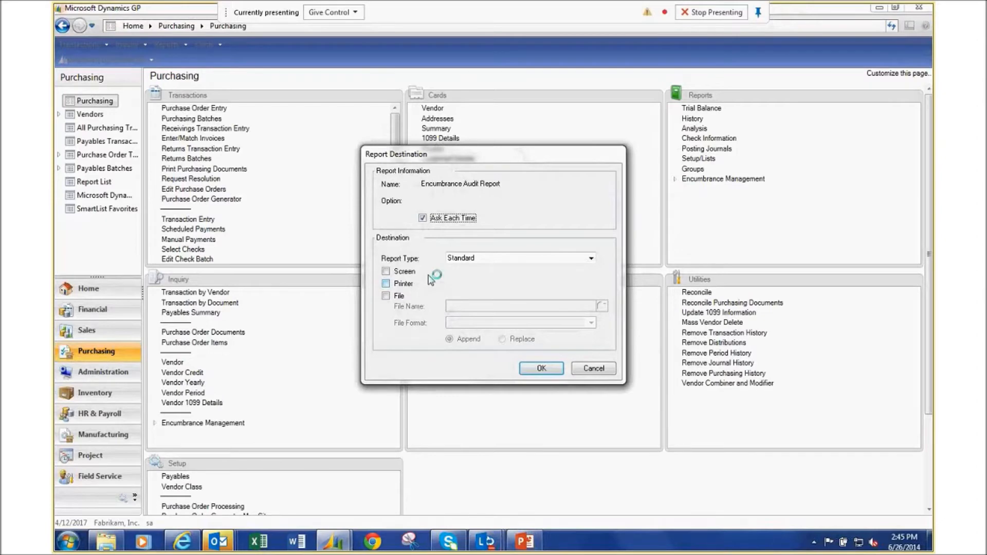
{"action": "left_click", "coordinate": [386, 271]}
{"action": "left_click", "coordinate": [542, 368]}
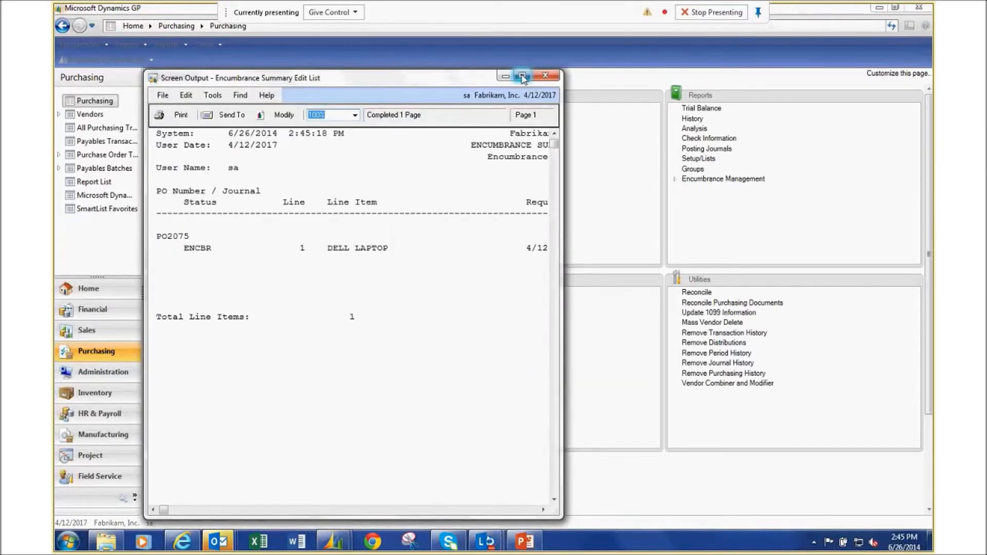
Review both reports showing $3,375.00 encumbered to 000-1595-00, then close them.
{"action": "left_click", "coordinate": [522, 77]}
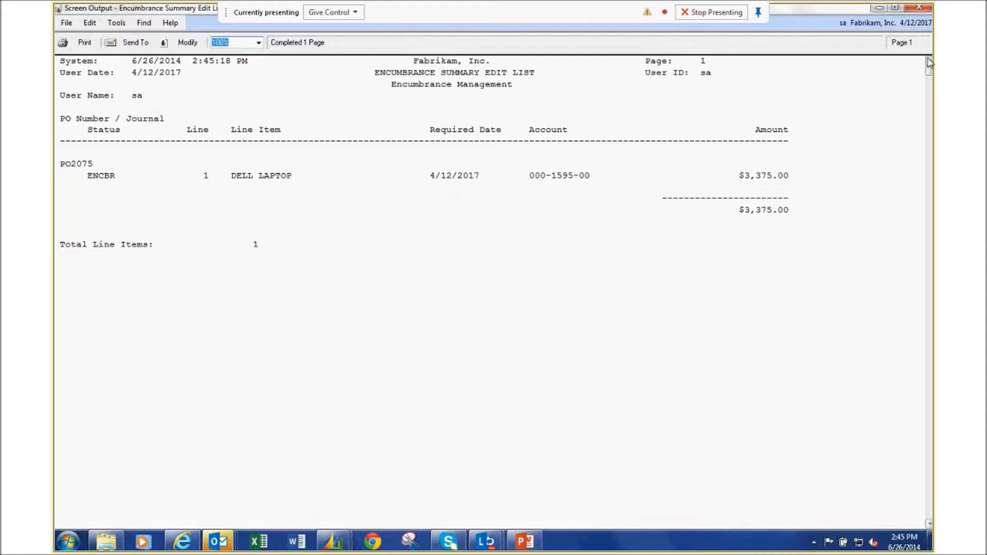
{"action": "left_click", "coordinate": [921, 8]}
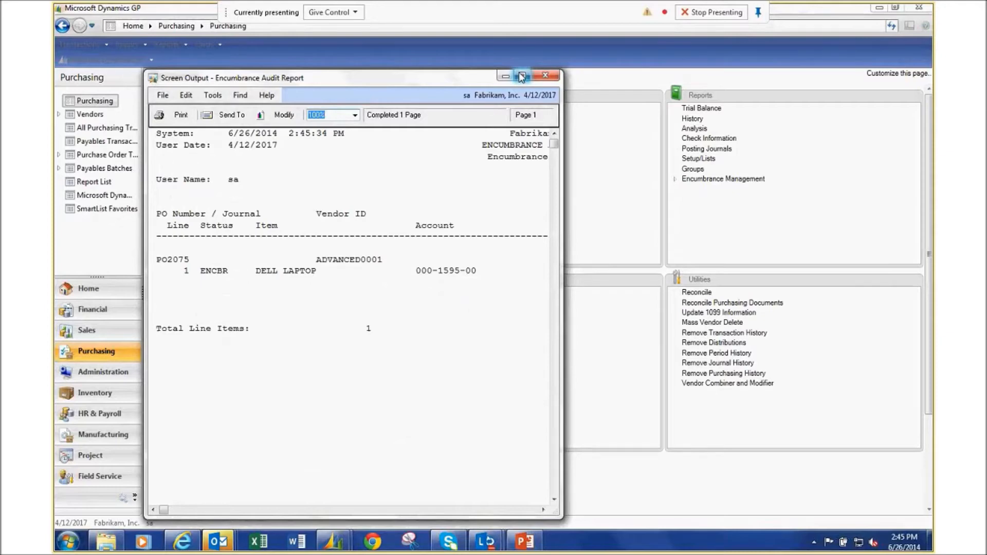
{"action": "left_click", "coordinate": [521, 77]}
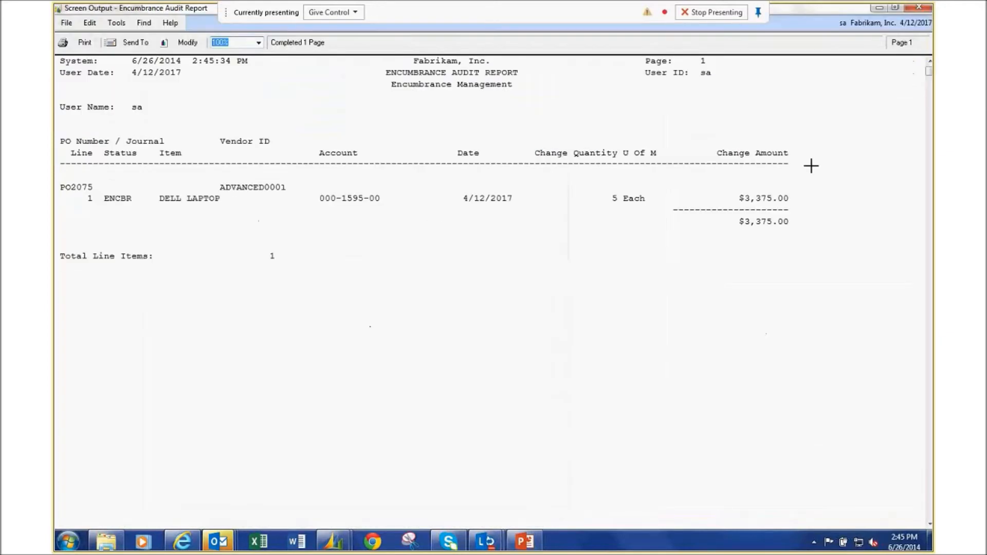
{"action": "left_click", "coordinate": [919, 9]}
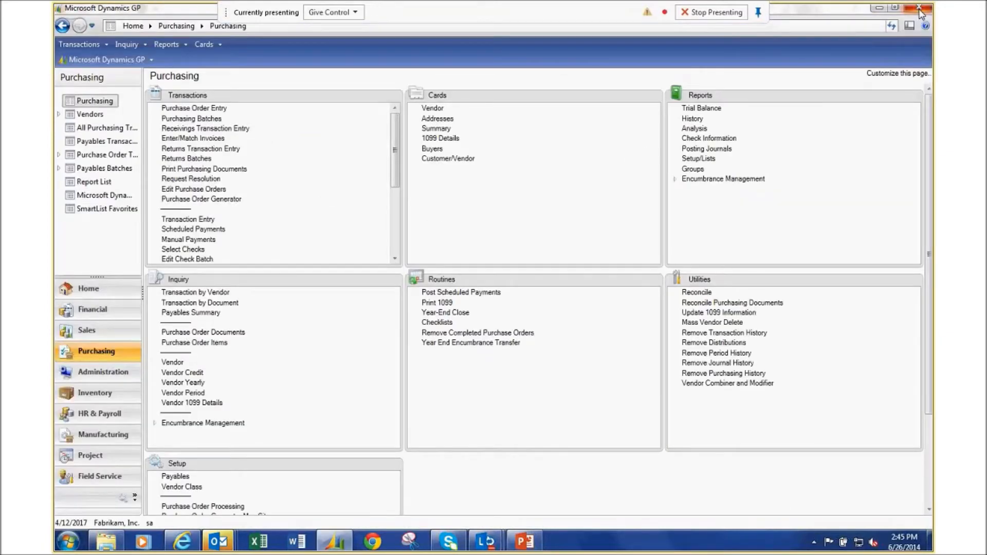
{"action": "scroll", "coordinate": [273, 196], "scroll_direction": "down", "scroll_amount": 5}
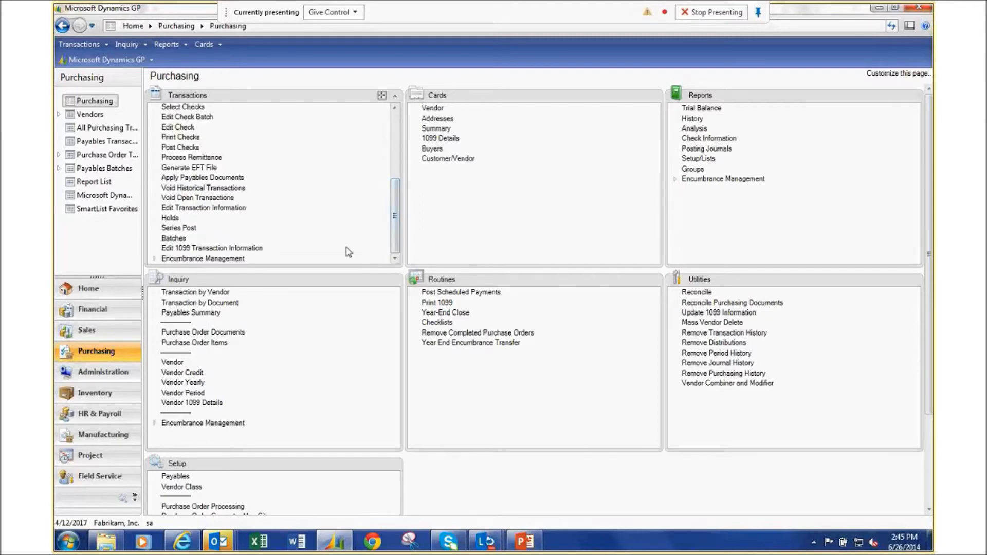
{"action": "left_click", "coordinate": [195, 259]}
{"action": "left_click", "coordinate": [395, 261]}
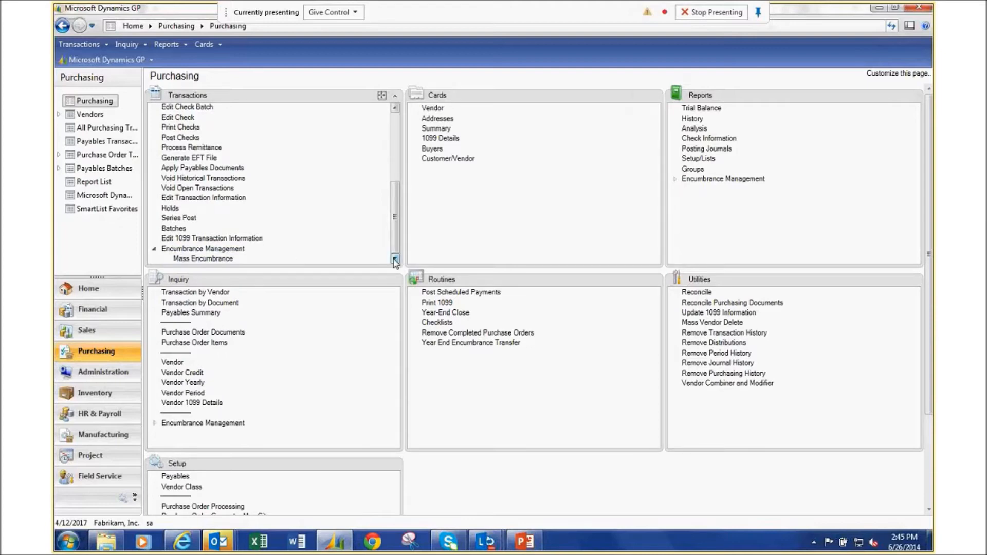
{"action": "left_click", "coordinate": [209, 259]}
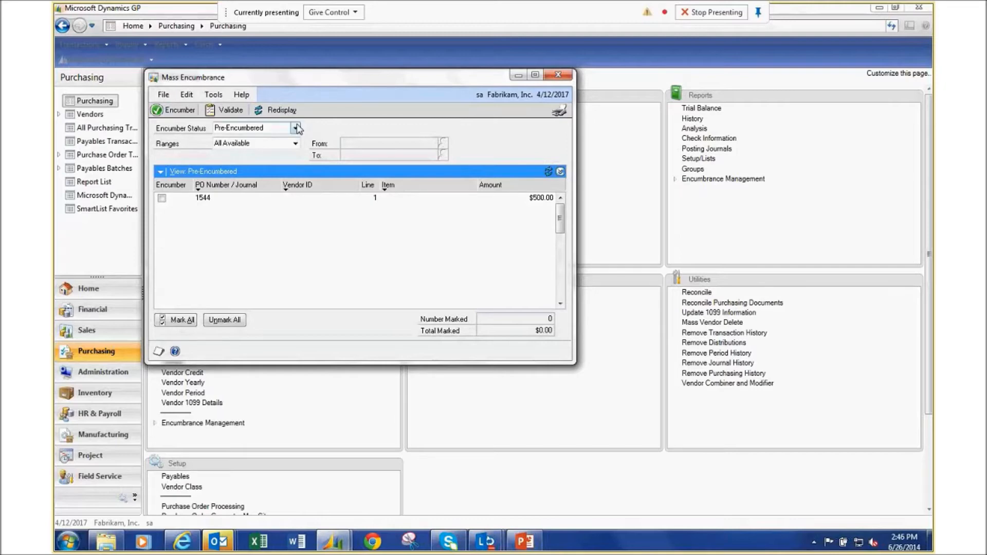
{"action": "left_click", "coordinate": [296, 128]}
{"action": "left_click", "coordinate": [297, 128]}
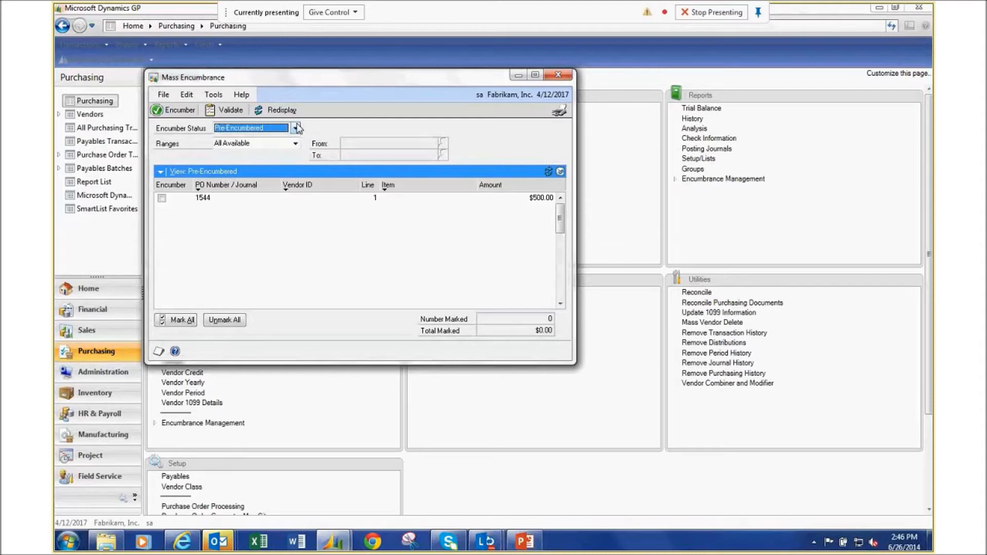
{"action": "left_click", "coordinate": [297, 128]}
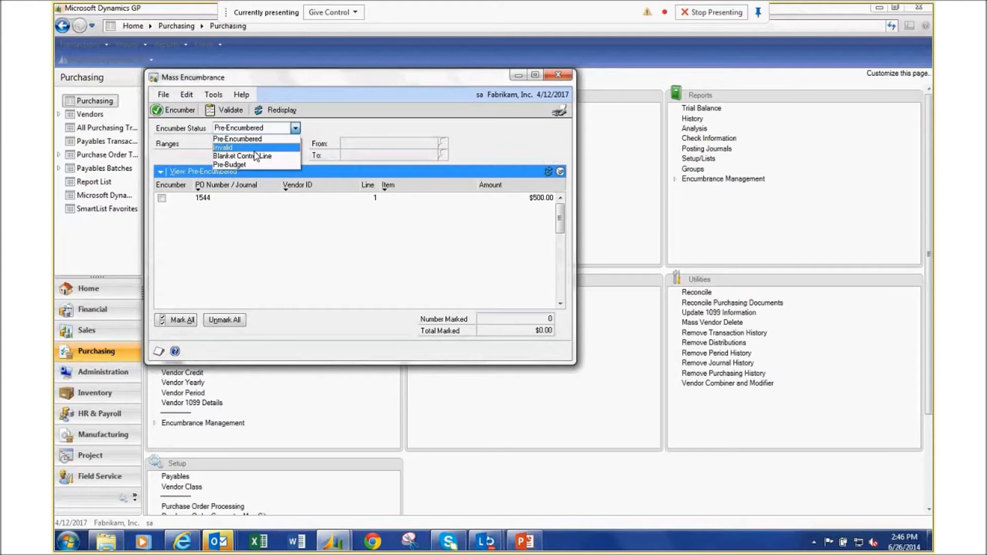
{"action": "left_click", "coordinate": [494, 106]}
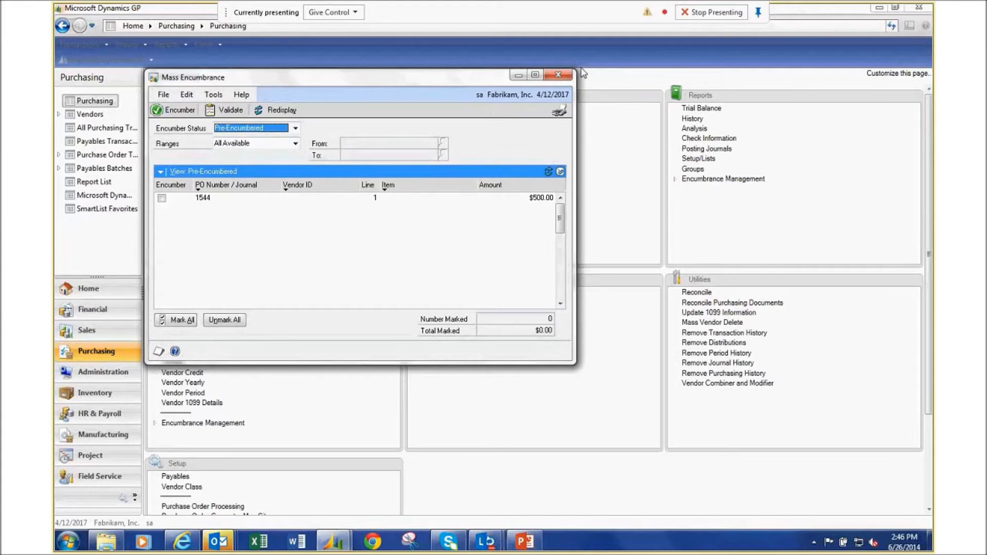
{"action": "left_click", "coordinate": [557, 75]}
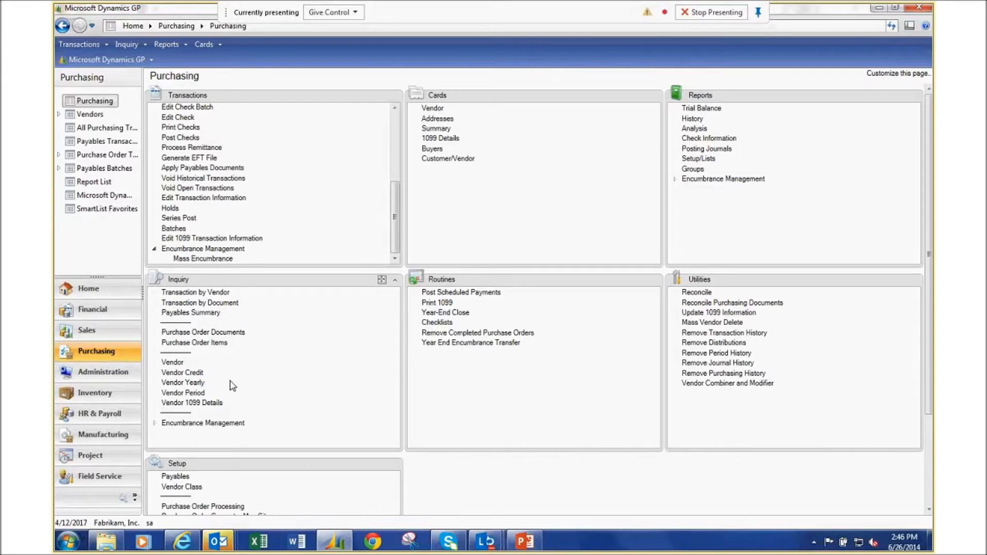
{"action": "left_click", "coordinate": [205, 423]}
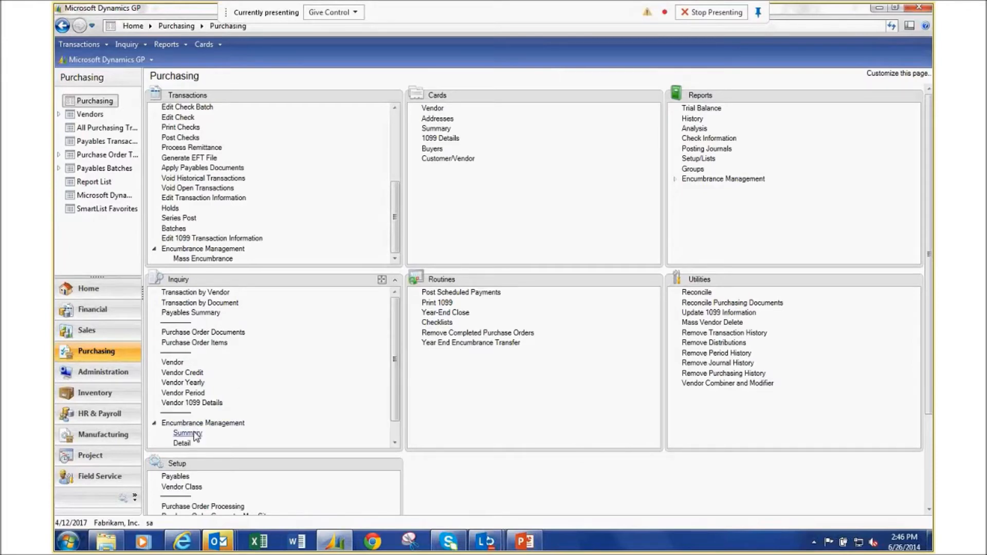
{"action": "left_click", "coordinate": [188, 434]}
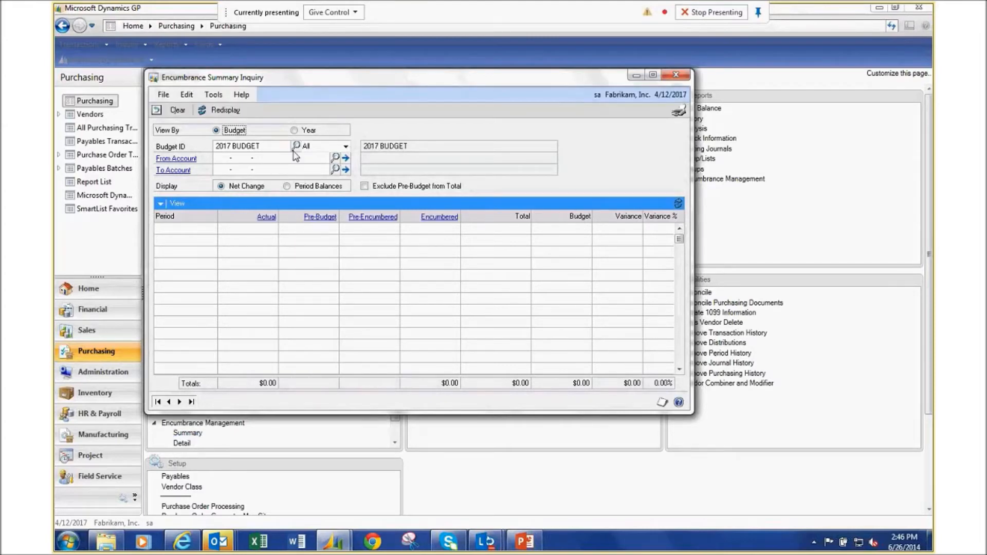
{"action": "left_click", "coordinate": [223, 157]}
{"action": "type", "text": "000159500"}
{"action": "key", "text": "Tab"}
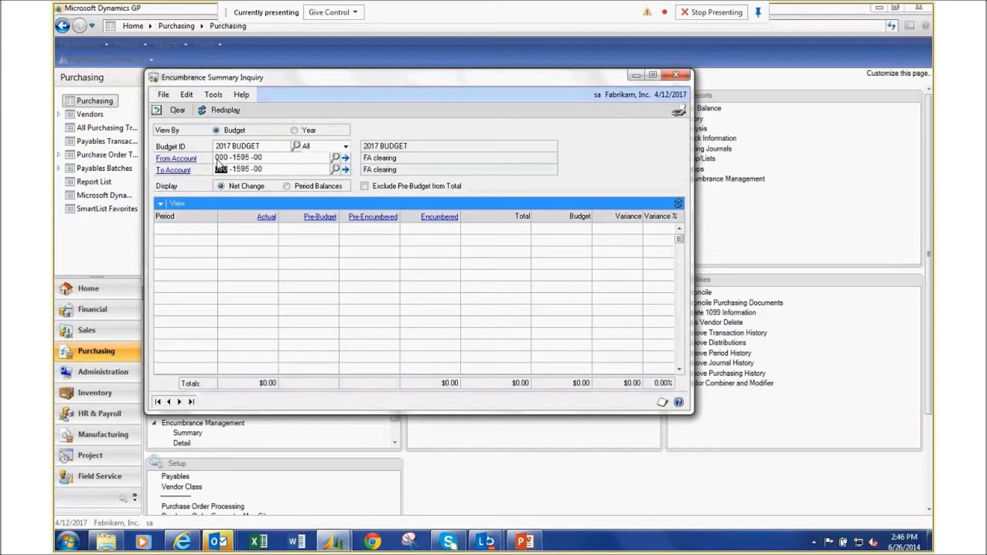
{"action": "left_click", "coordinate": [225, 110]}
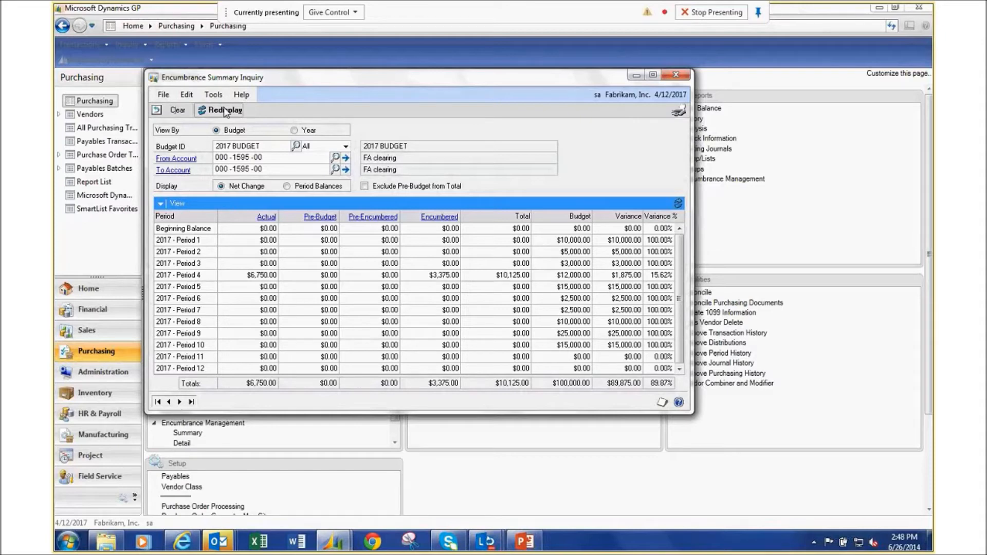
{"action": "left_click", "coordinate": [669, 75]}
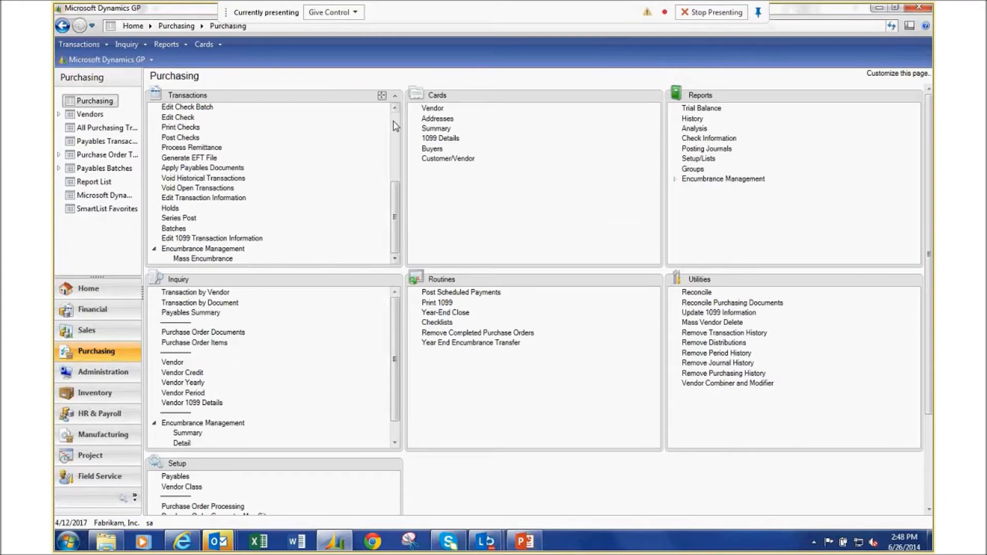
Open Purchase Order Entry and load PO2075 (5 DELL LAPTOPs, $3,375.00) from the purchase orders lookup.
{"action": "scroll", "coordinate": [395, 126], "scroll_direction": "up", "scroll_amount": 5}
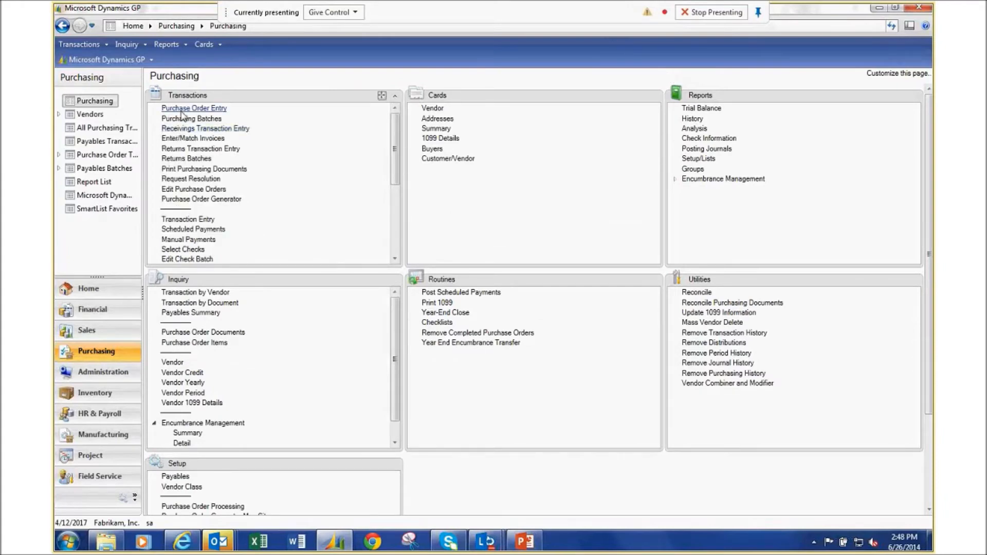
{"action": "left_click", "coordinate": [190, 110]}
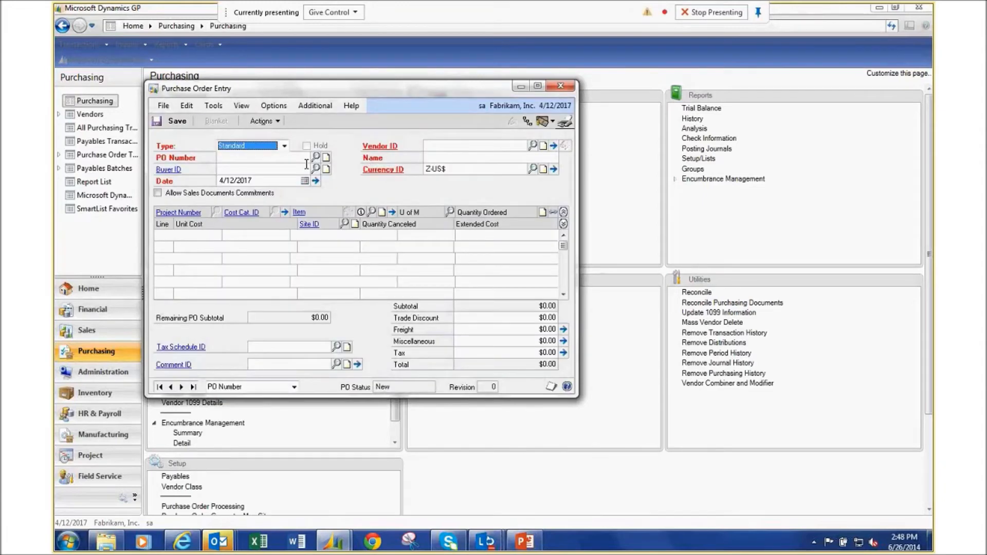
{"action": "left_click", "coordinate": [317, 156]}
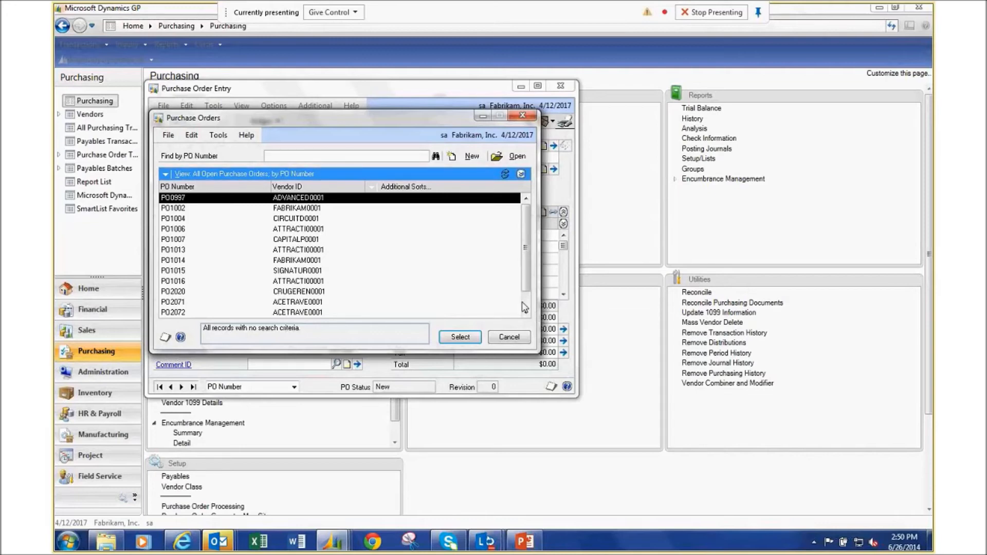
{"action": "scroll", "coordinate": [527, 308], "scroll_direction": "down", "scroll_amount": 2}
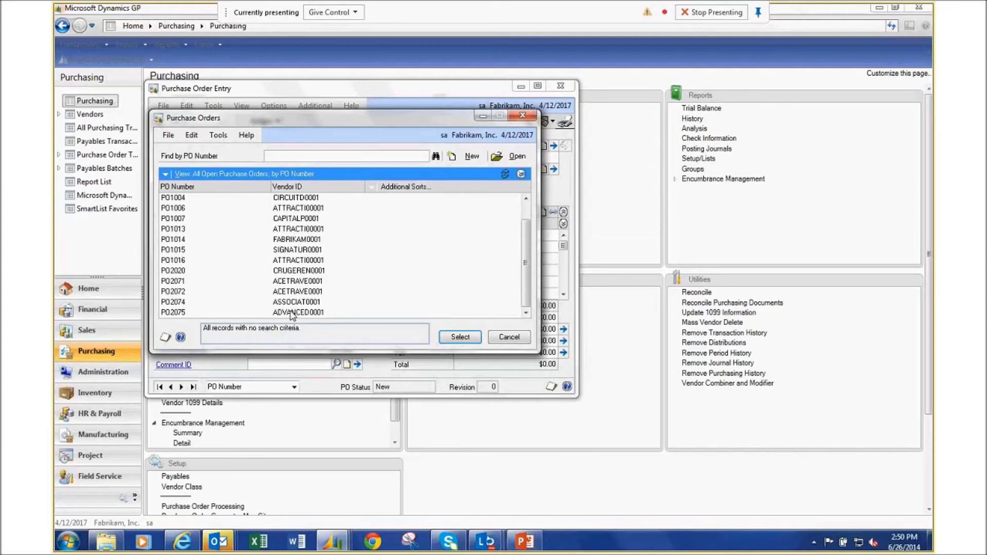
{"action": "double_click", "coordinate": [291, 314]}
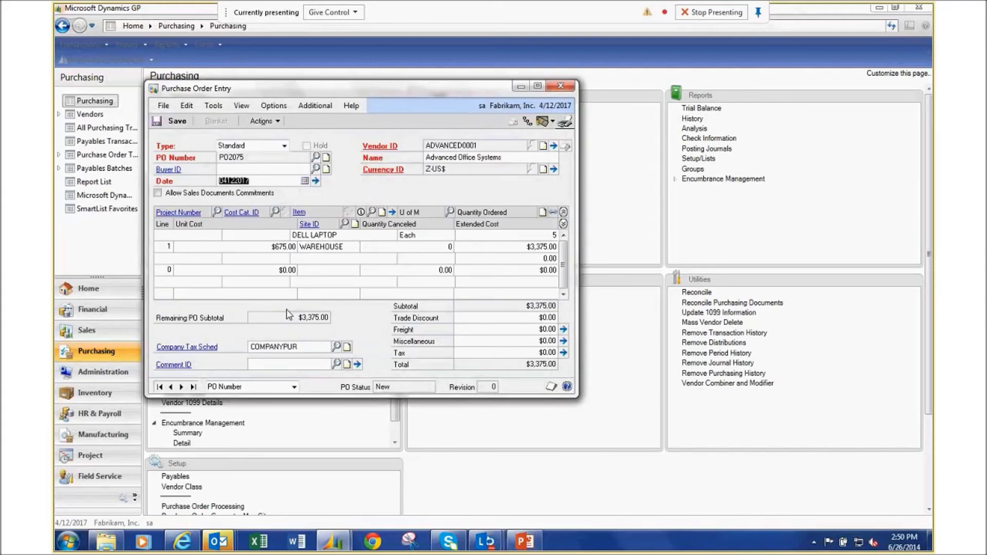
Receive and invoice all 5 Dell laptops from PO2075 on receipt RCT1164, then try posting it.
{"action": "left_click", "coordinate": [264, 121]}
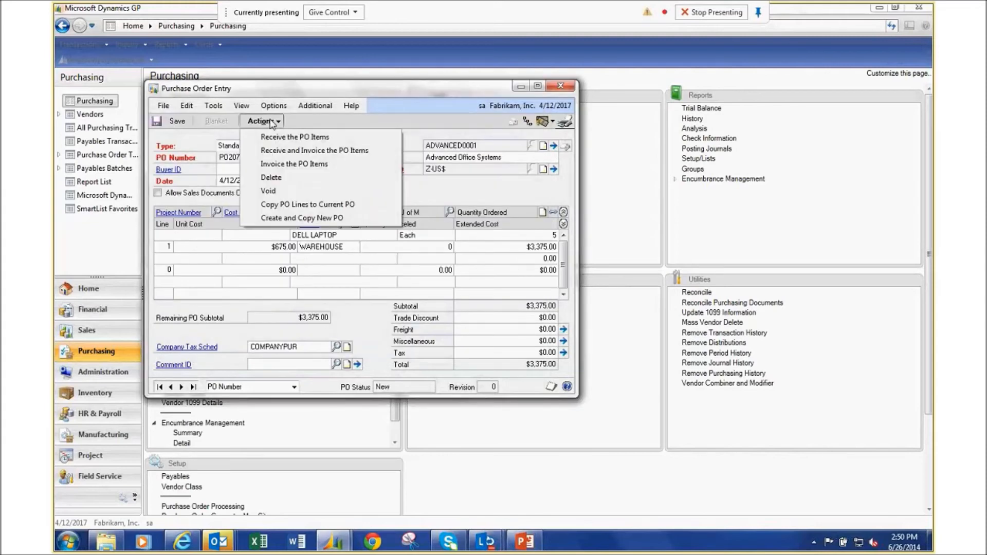
{"action": "left_click", "coordinate": [291, 151]}
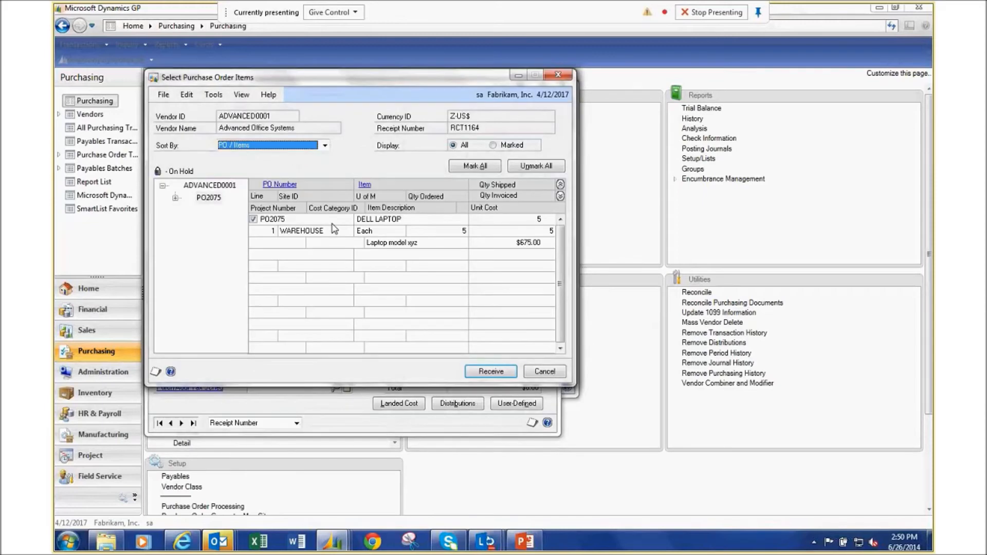
{"action": "left_click", "coordinate": [491, 373]}
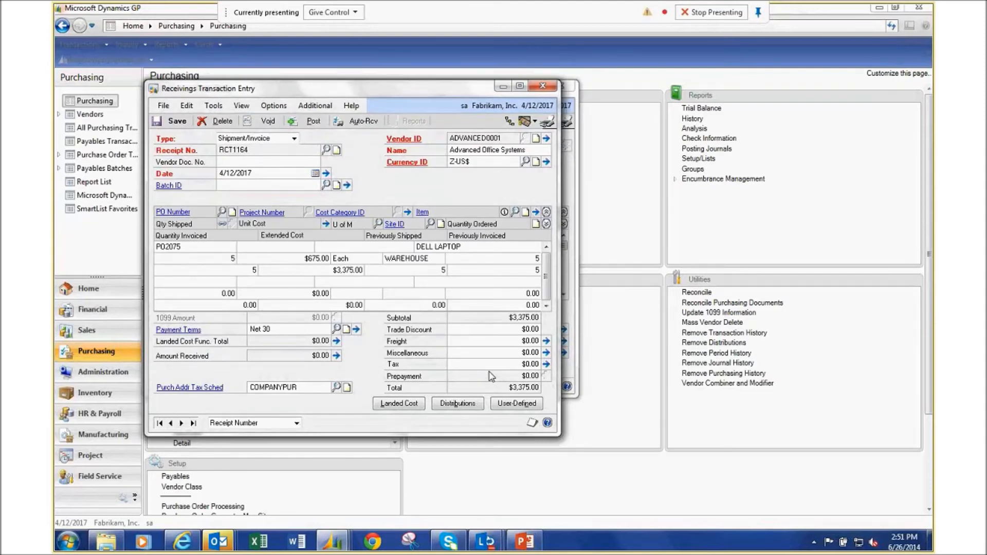
{"action": "left_click", "coordinate": [311, 123]}
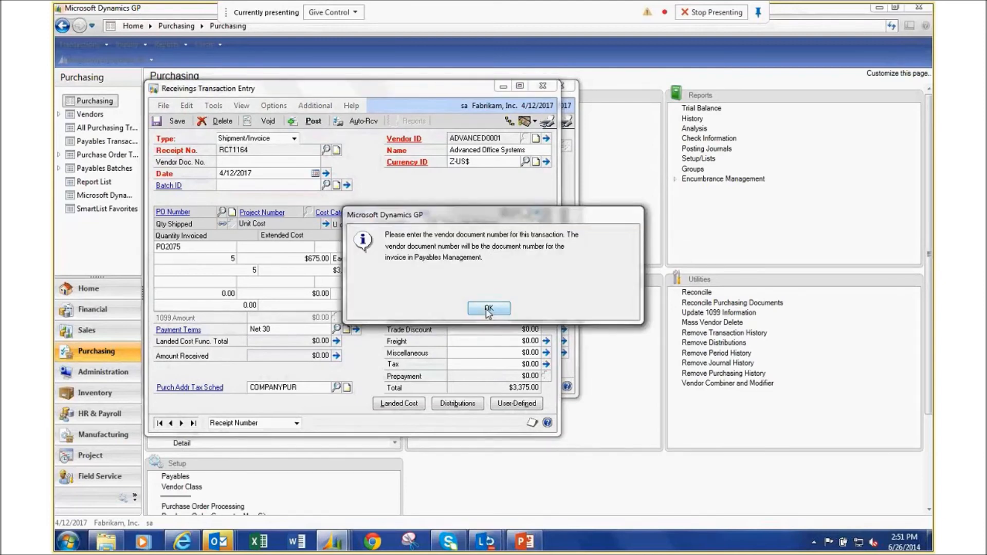
Enter vendor document number 3421 and post receipt RCT1164.
{"action": "left_click", "coordinate": [486, 310]}
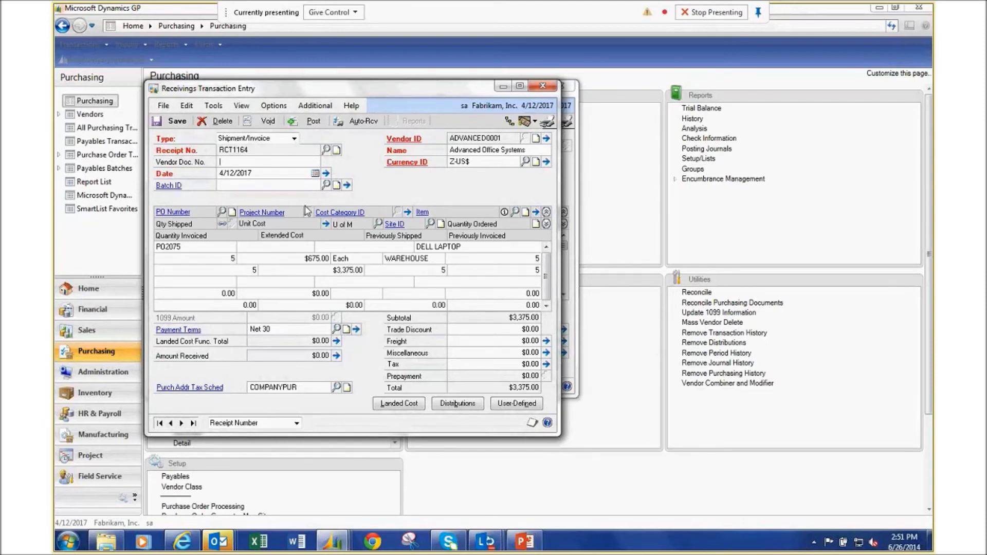
{"action": "type", "text": "3421"}
{"action": "left_click", "coordinate": [317, 125]}
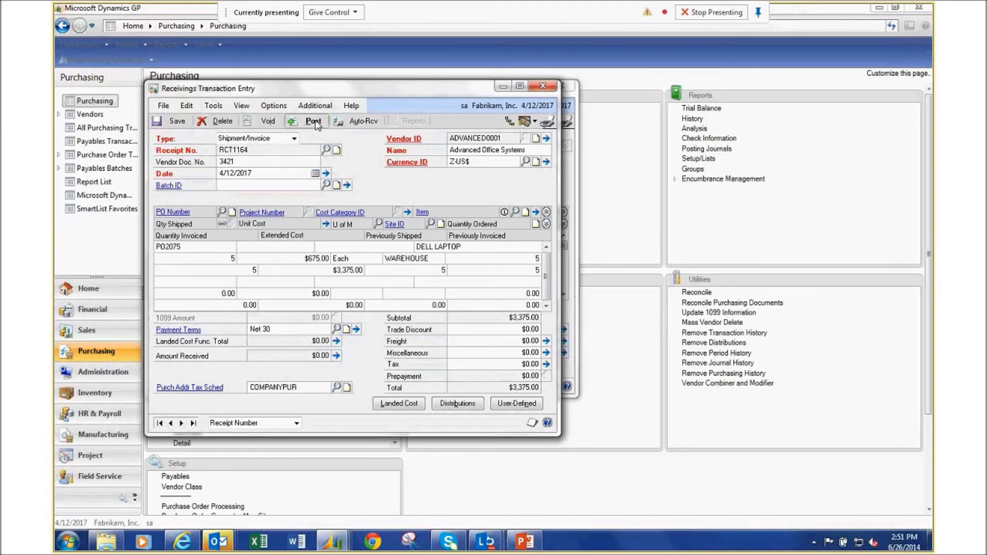
{"action": "left_click", "coordinate": [315, 122]}
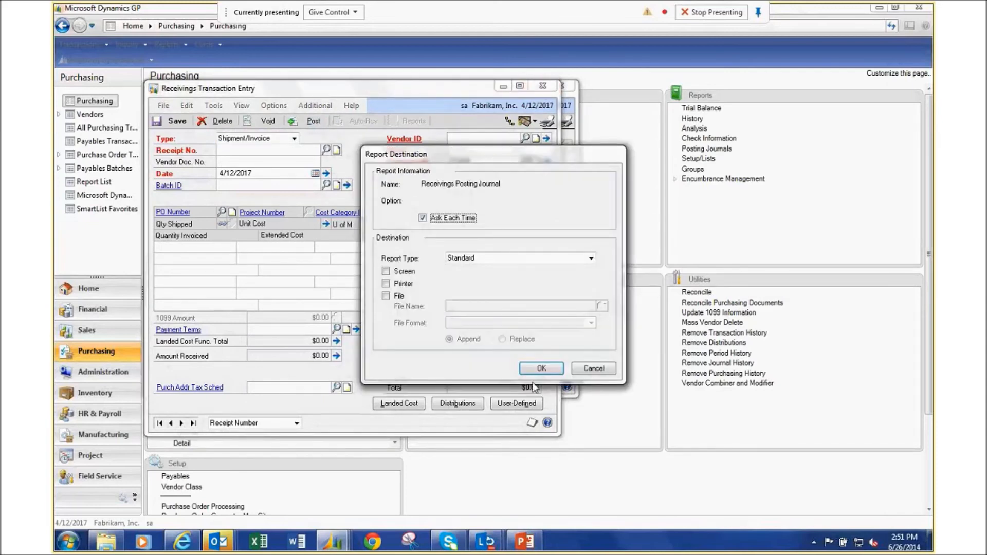
Accept the receivings posting journal, skip the distribution, POP and AA reports, and close the purchase order window.
{"action": "left_click", "coordinate": [550, 368]}
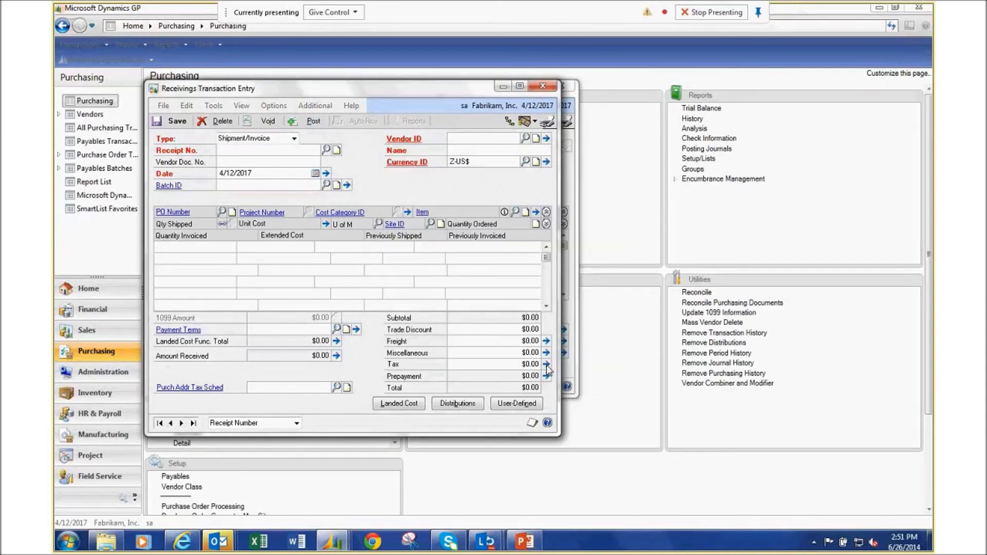
{"action": "left_click", "coordinate": [594, 369]}
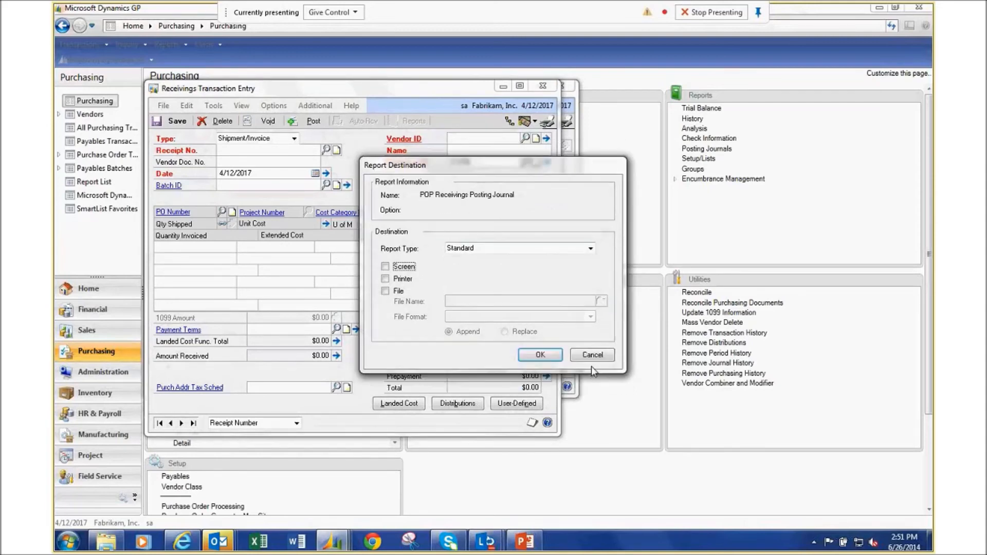
{"action": "left_click", "coordinate": [592, 355]}
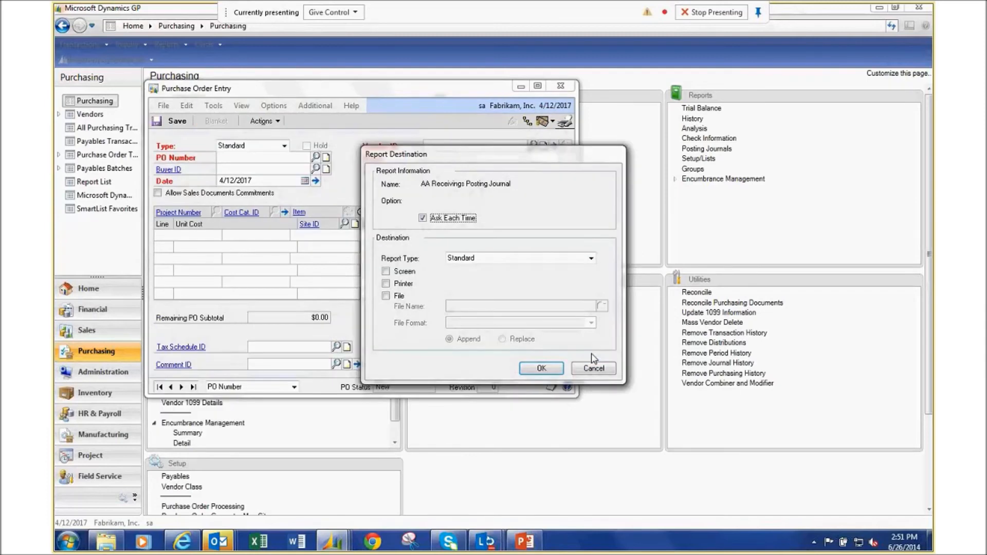
{"action": "left_click", "coordinate": [598, 369]}
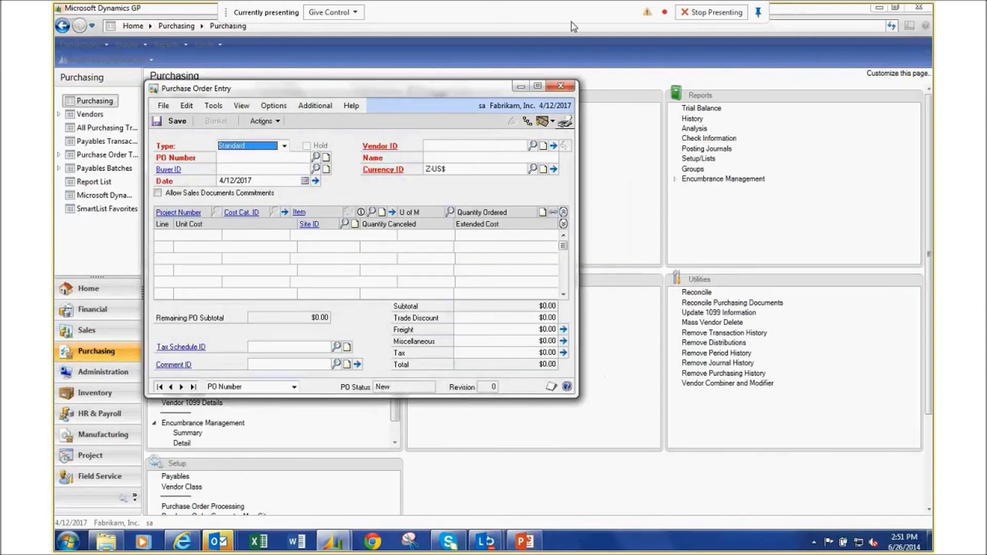
{"action": "left_click", "coordinate": [561, 87]}
Open the Fixed Assets General Information card from the Financial area.
{"action": "left_click", "coordinate": [101, 310]}
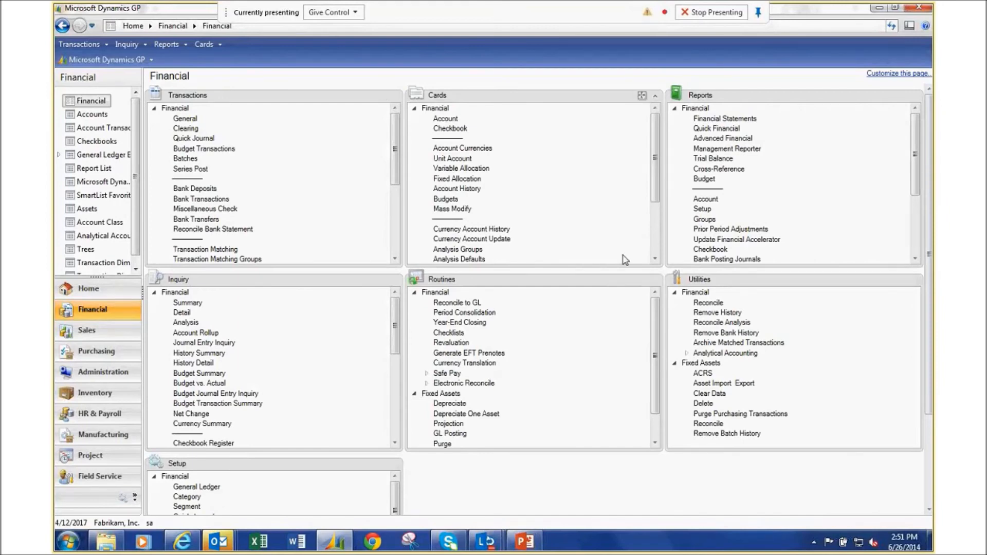
{"action": "left_click", "coordinate": [655, 260]}
{"action": "left_click", "coordinate": [655, 260]}
{"action": "left_click", "coordinate": [655, 260]}
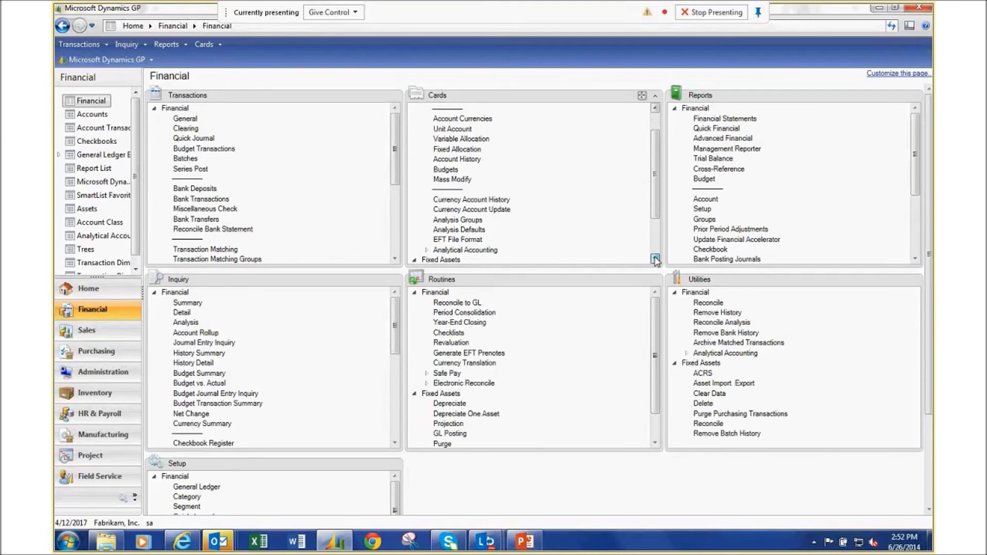
{"action": "scroll", "coordinate": [440, 211], "scroll_direction": "down", "scroll_amount": 2}
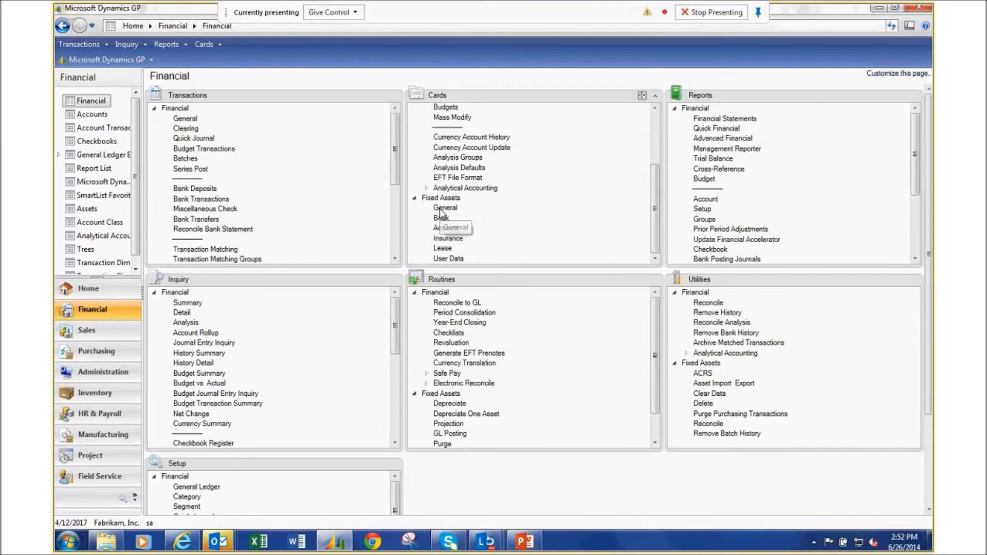
{"action": "left_click", "coordinate": [440, 211]}
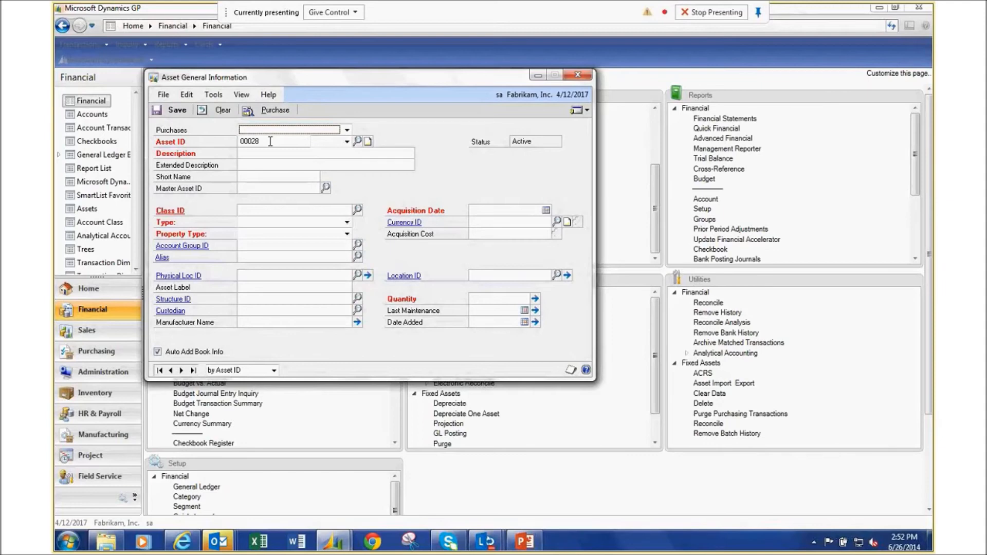
Fill asset 00028, Laptop model xyz, from the ADVANCED0001 $3,375 laptop purchase.
{"action": "left_click", "coordinate": [347, 131]}
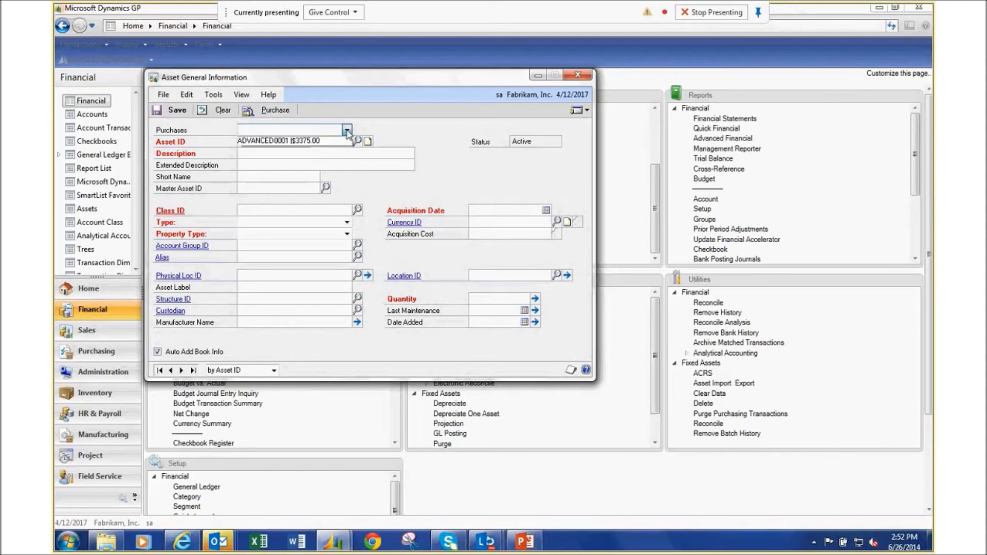
{"action": "left_click", "coordinate": [319, 142]}
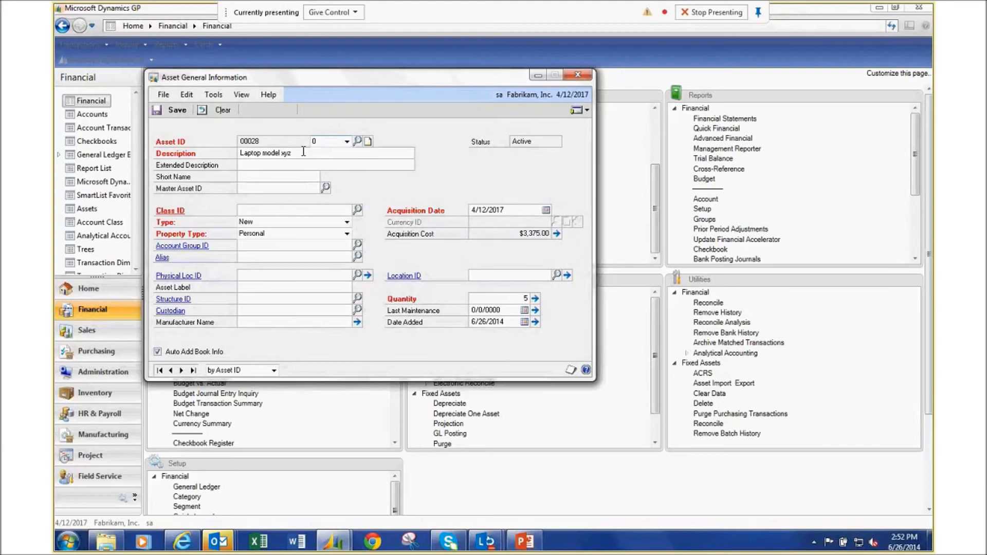
{"action": "left_click", "coordinate": [515, 212]}
Attach purchase receipt RCT1164 to asset 00028 and change the quantity from 5 to 1.
{"action": "left_click", "coordinate": [217, 106]}
{"action": "left_click", "coordinate": [274, 111]}
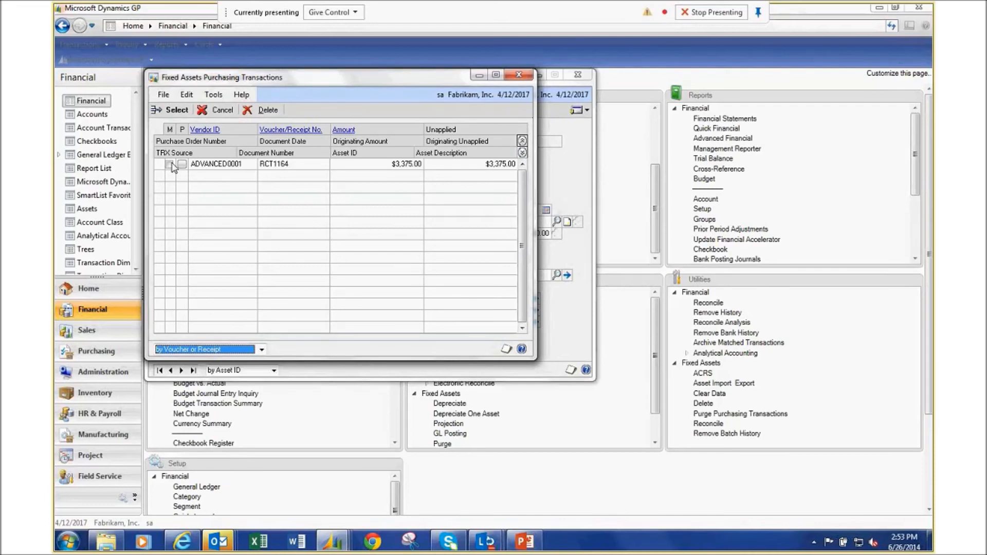
{"action": "left_click", "coordinate": [170, 164]}
{"action": "left_click", "coordinate": [177, 109]}
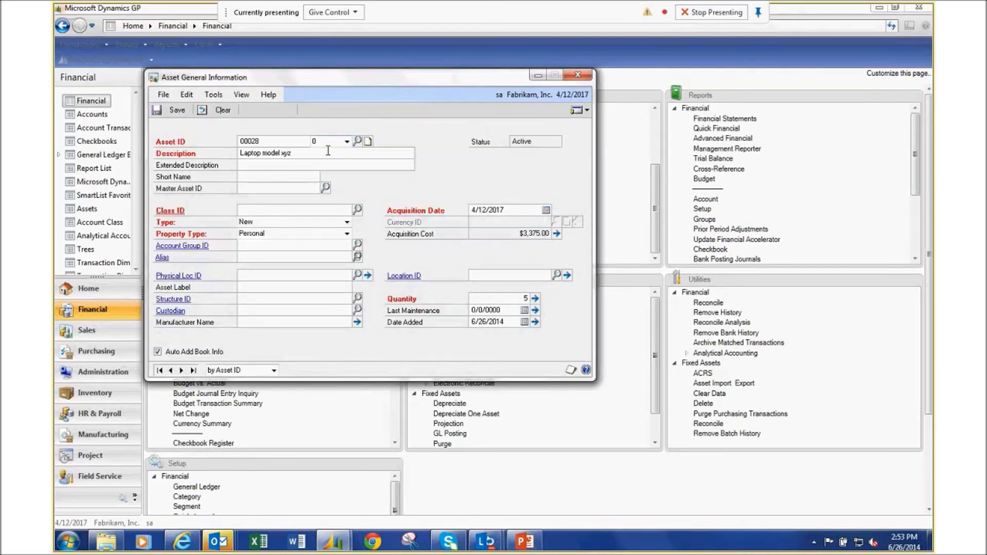
{"action": "double_click", "coordinate": [518, 298]}
{"action": "type", "text": "1"}
{"action": "key", "text": "Tab"}
Set the purchase row's acquisition cost to $1,000.00 and accept the cost details.
{"action": "left_click", "coordinate": [557, 234]}
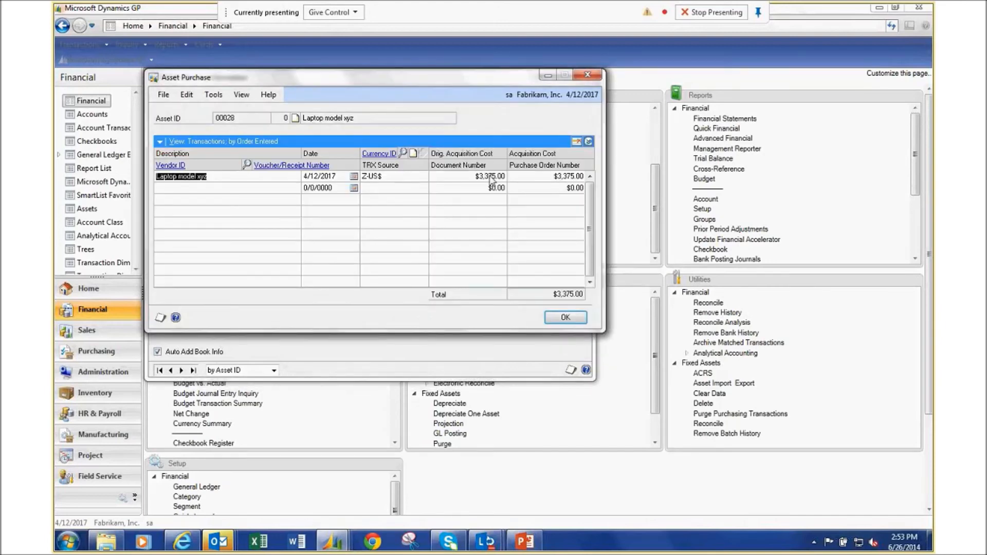
{"action": "left_click", "coordinate": [557, 179]}
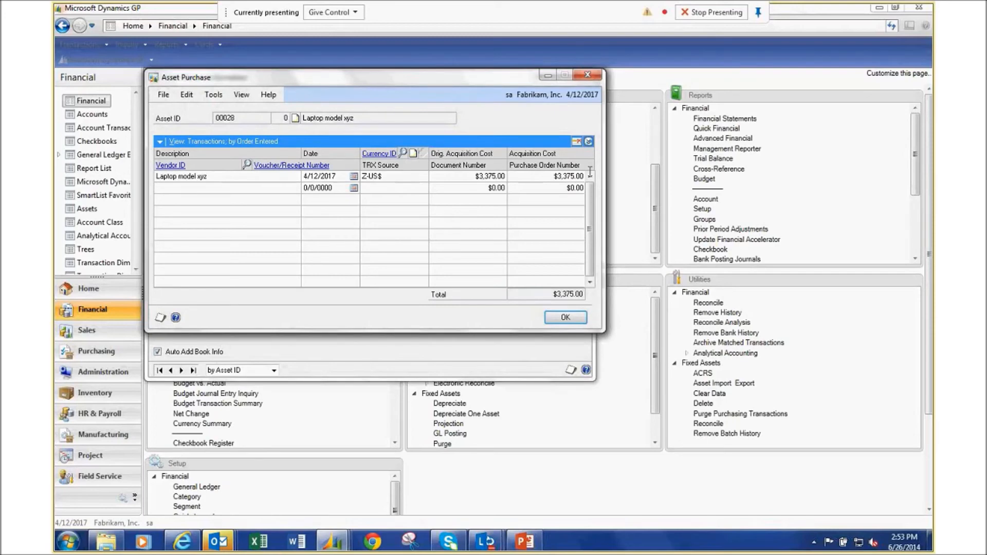
{"action": "type", "text": "1000"}
{"action": "key", "text": "Tab"}
{"action": "left_click", "coordinate": [565, 318]}
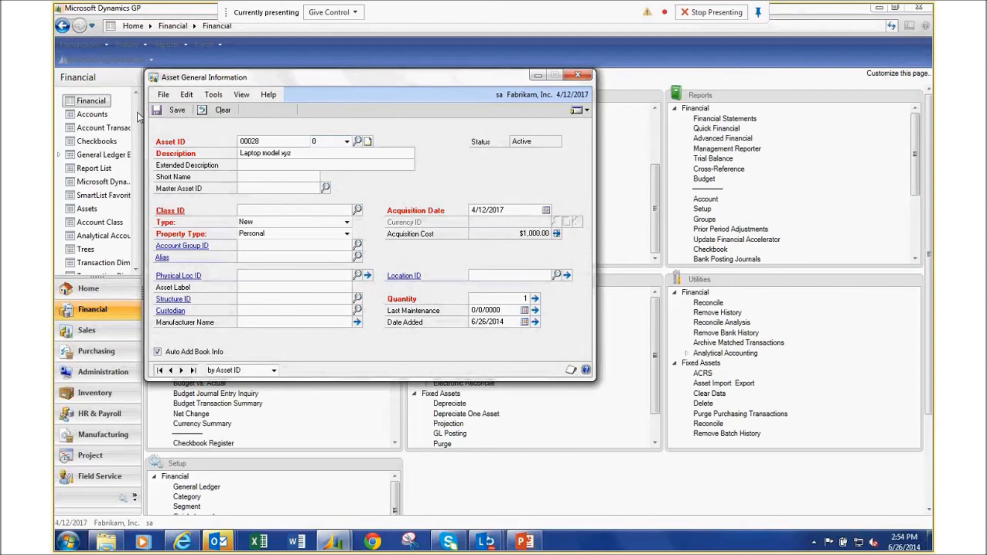
Assign class ID COMP to asset 00028, which fills in account group COMPUTER, and save it.
{"action": "left_click", "coordinate": [176, 110]}
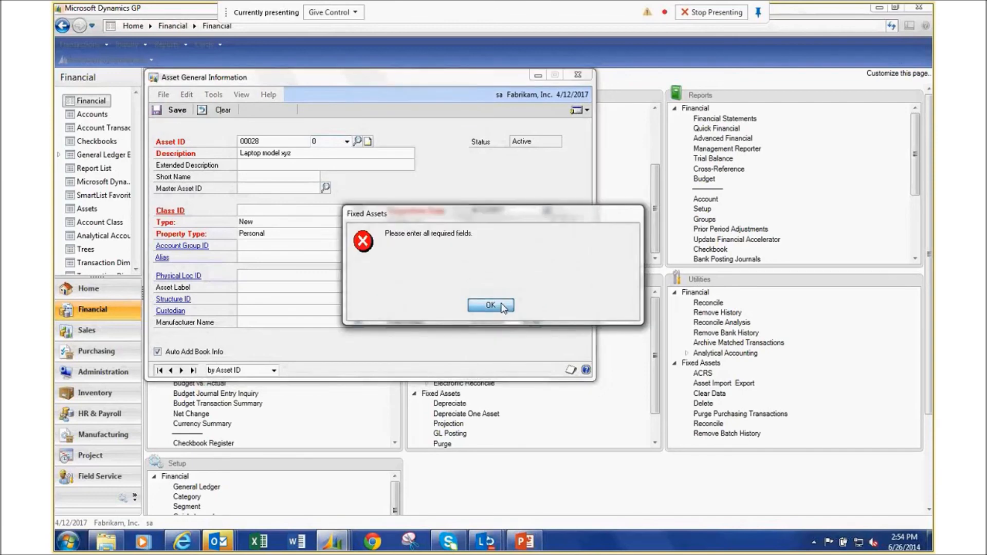
{"action": "left_click", "coordinate": [504, 311]}
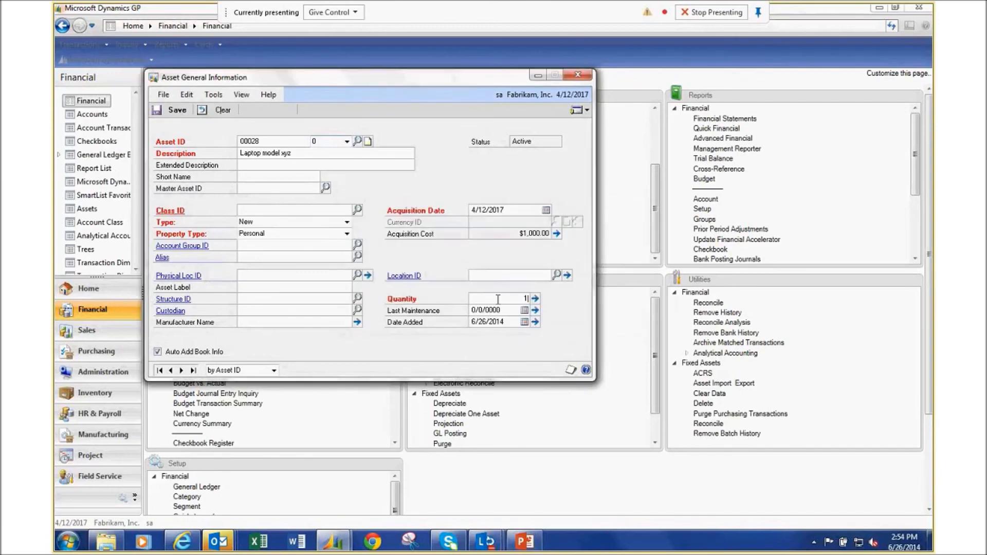
{"action": "left_click", "coordinate": [357, 209]}
{"action": "double_click", "coordinate": [310, 238]}
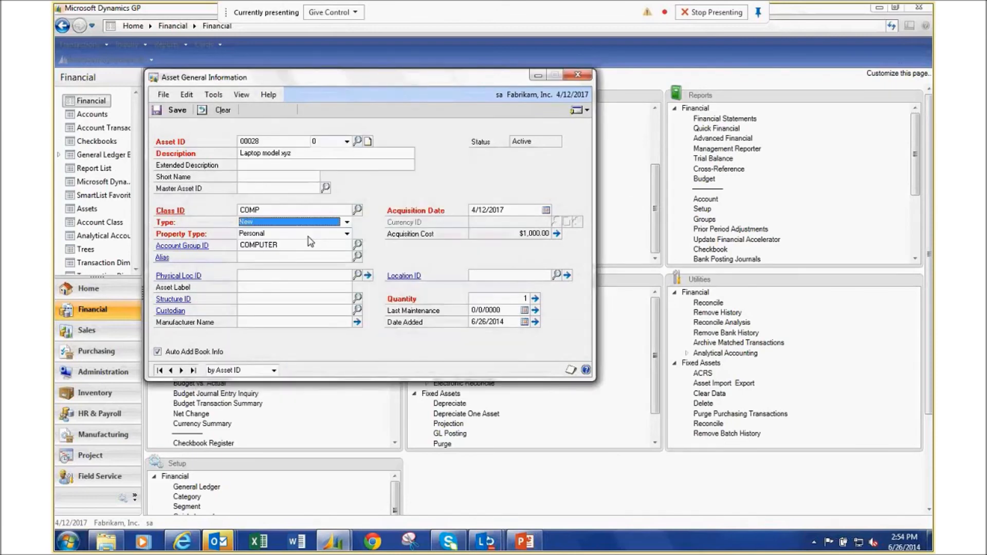
{"action": "left_click", "coordinate": [173, 111]}
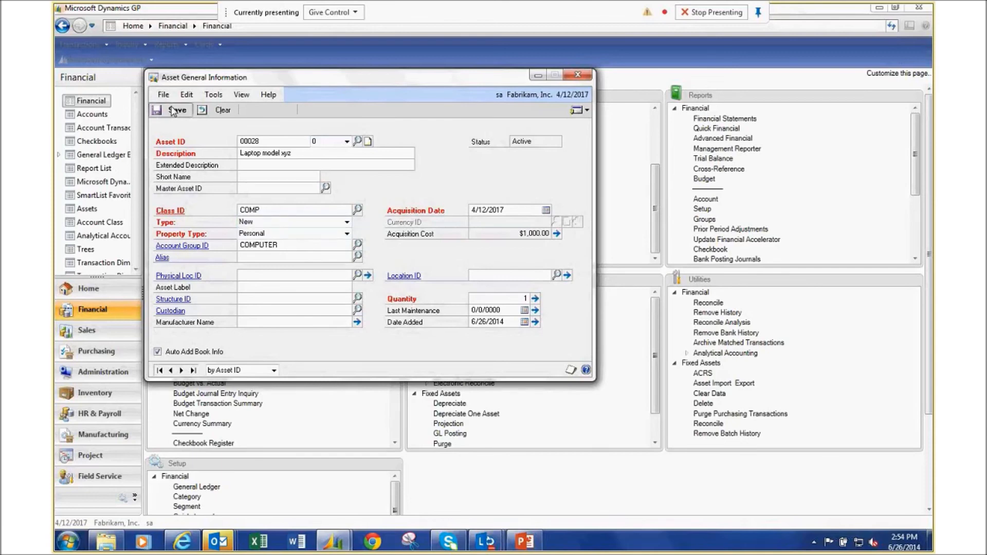